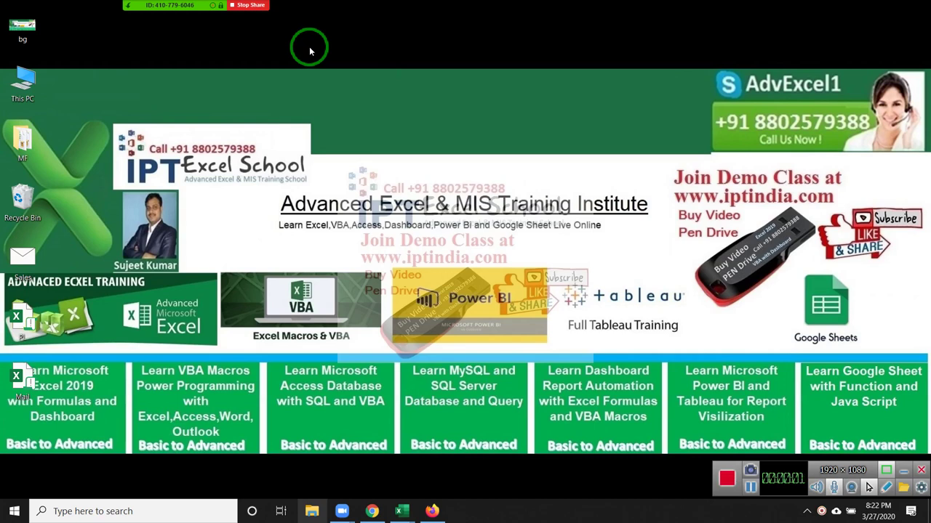
Bring the 'If condition test' workbook window to the front from its taskbar thumbnail
mouse_move(432, 512)
mouse_move(401, 511)
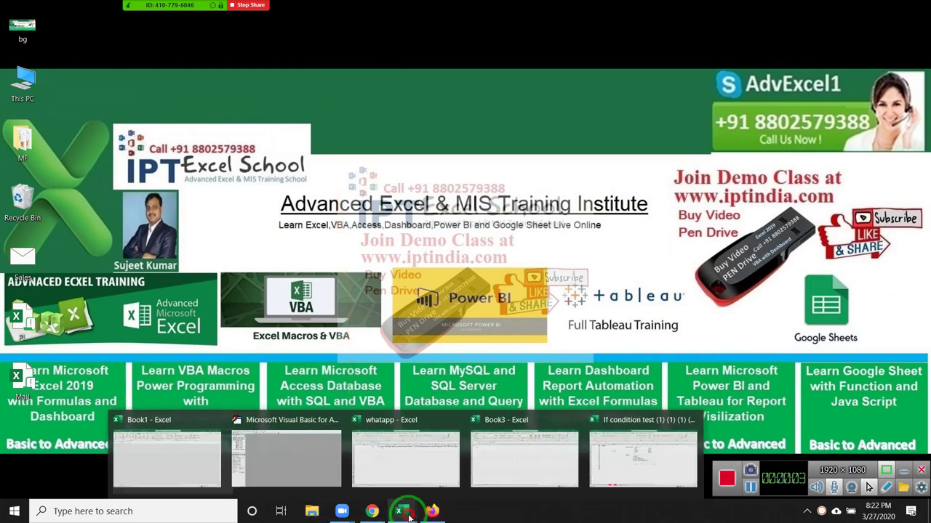
left_click(650, 472)
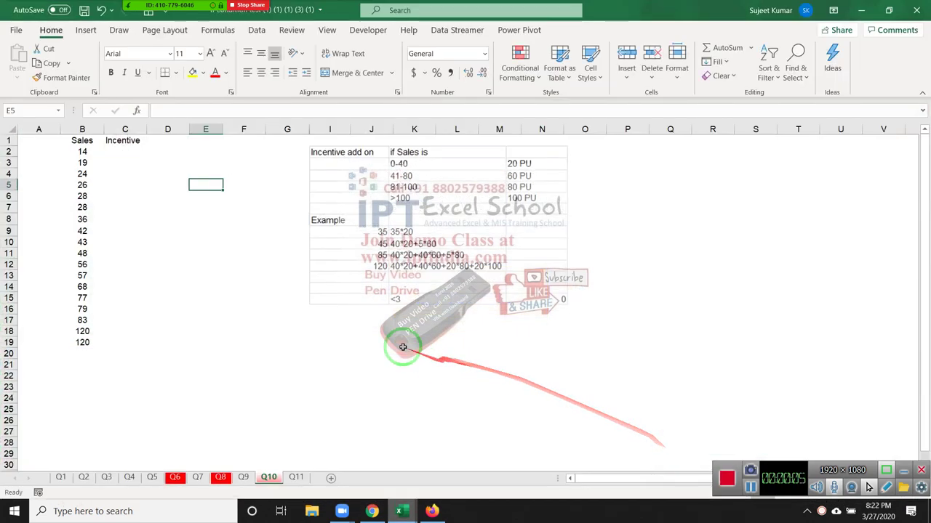
left_click_drag(99, 153, 80, 331)
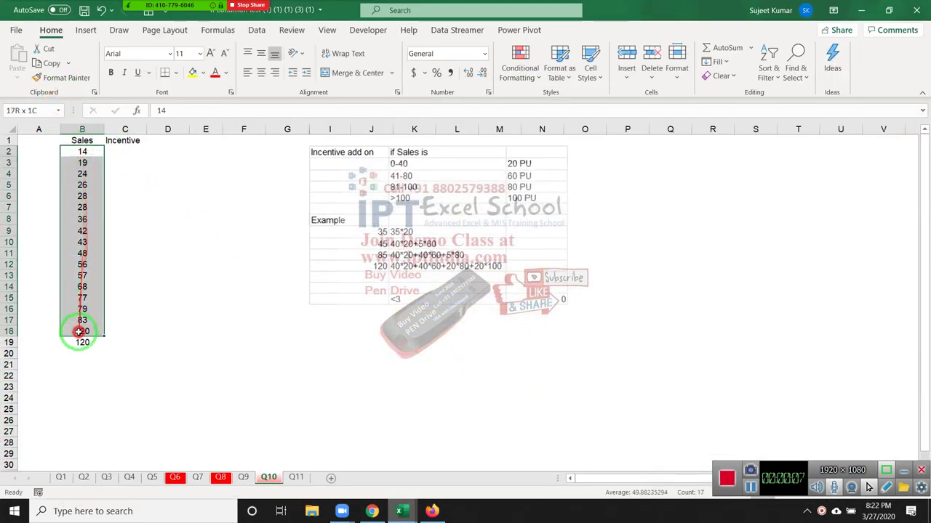
left_click(244, 477)
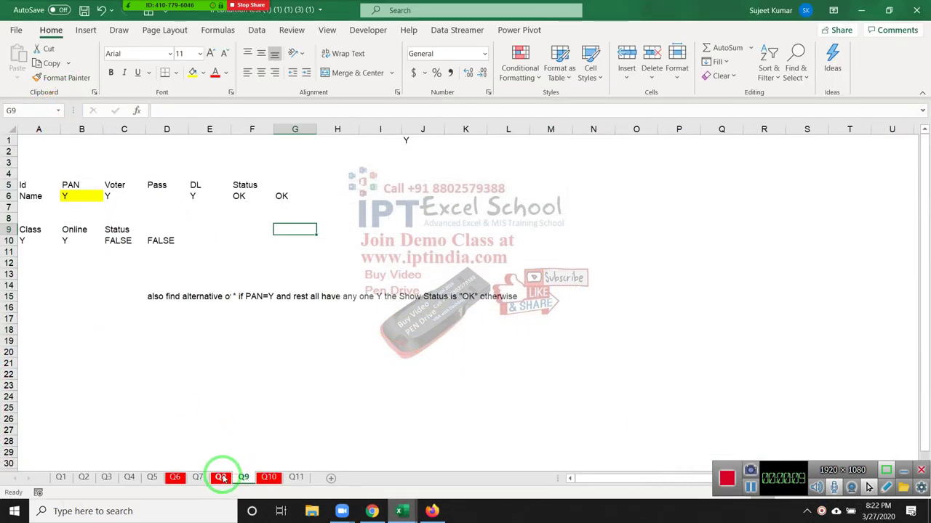
left_click(220, 477)
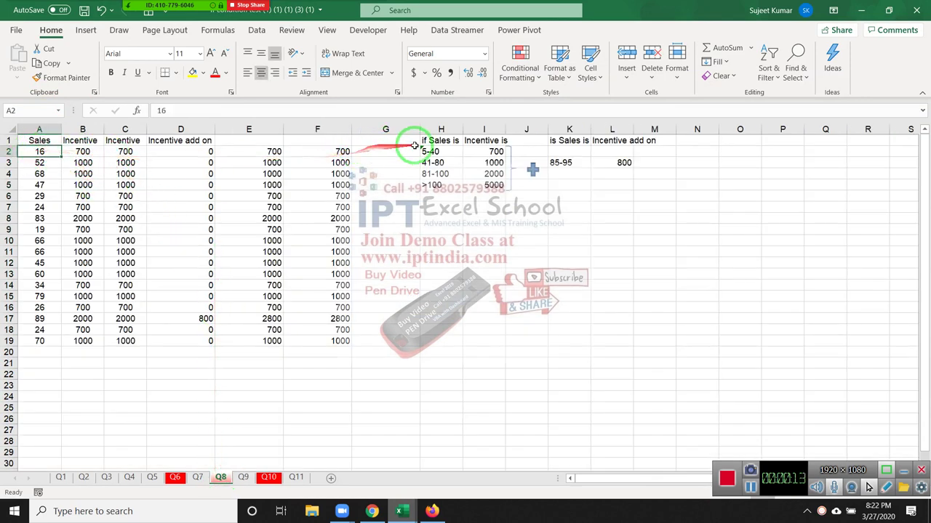
left_click(437, 151)
left_click(488, 151)
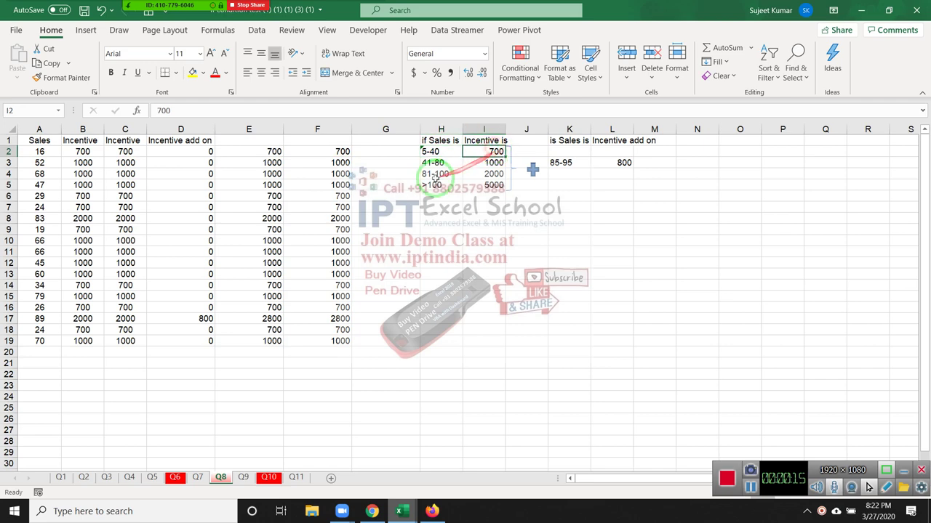
left_click(428, 151)
left_click(494, 162)
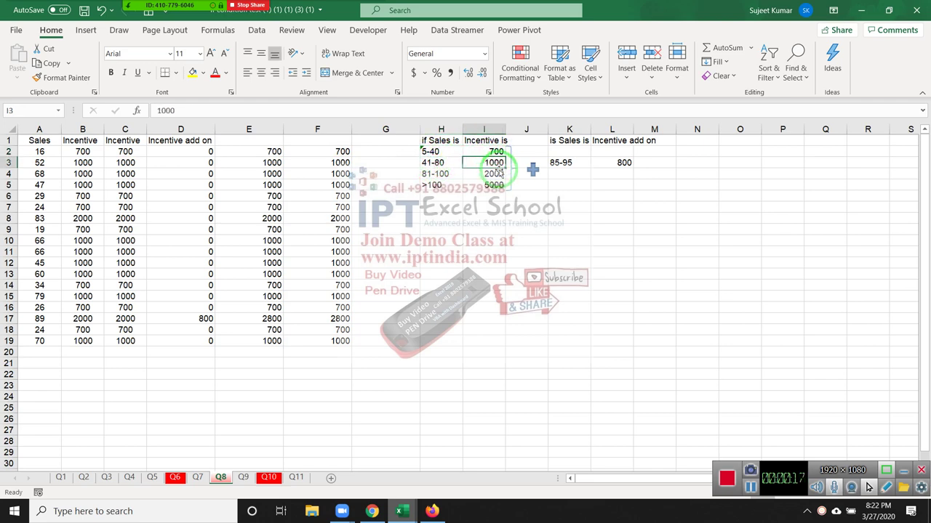
left_click(269, 478)
left_click(124, 153)
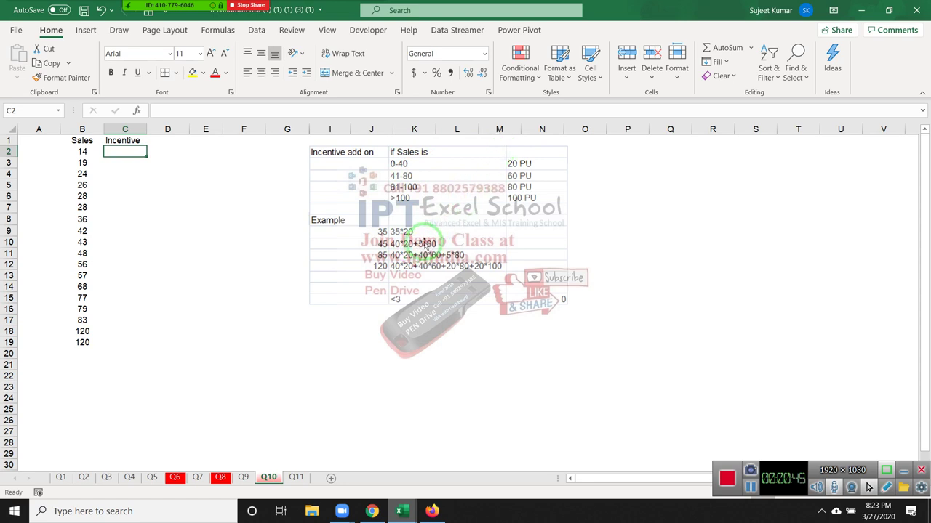
Note the bands 0-200 at rate 2 and 200-400 at rate 3.15 in I20:J21
left_click(355, 356)
left_click(313, 355)
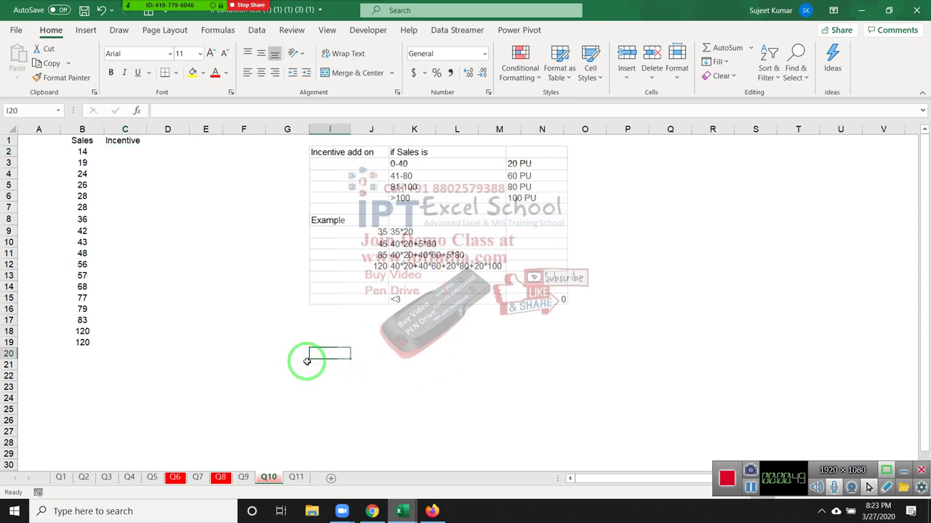
type("0-22")
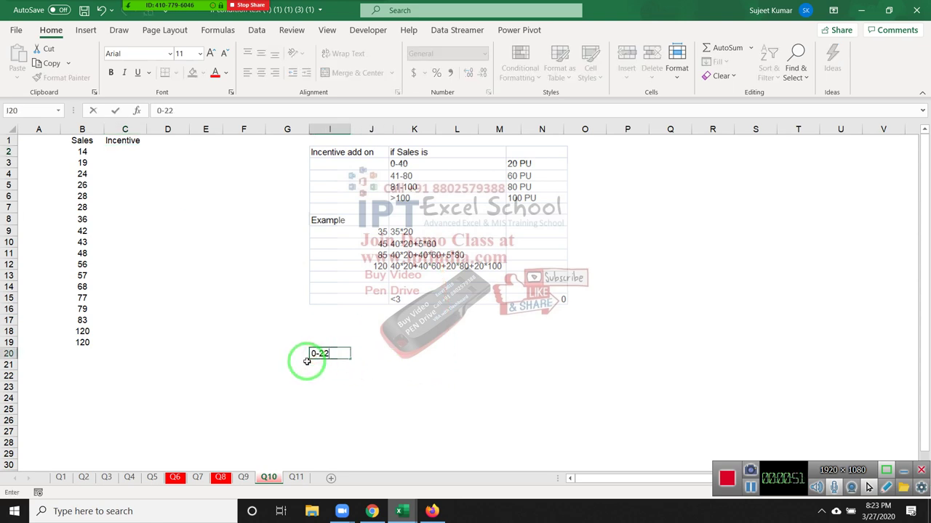
key("BackSpace")
type("00")
key("Tab")
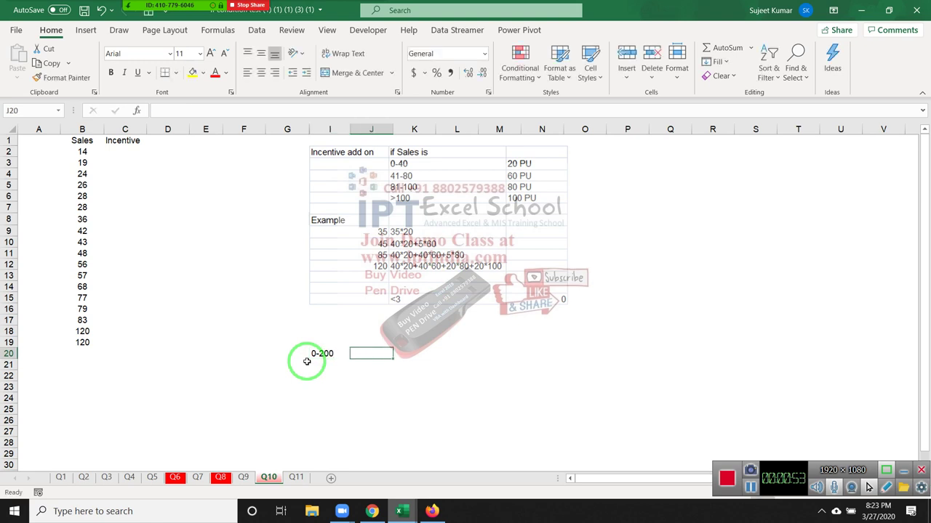
type("2")
key("Return")
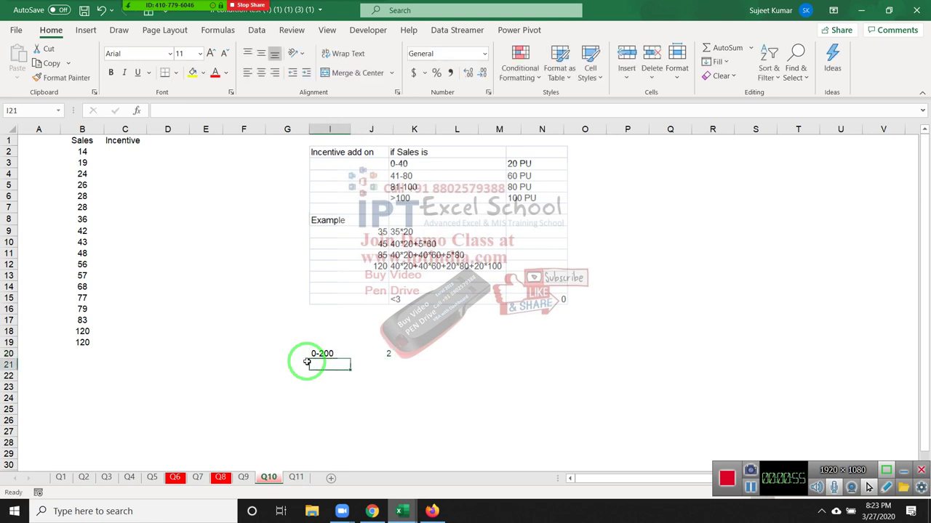
type("200-400")
key("Tab")
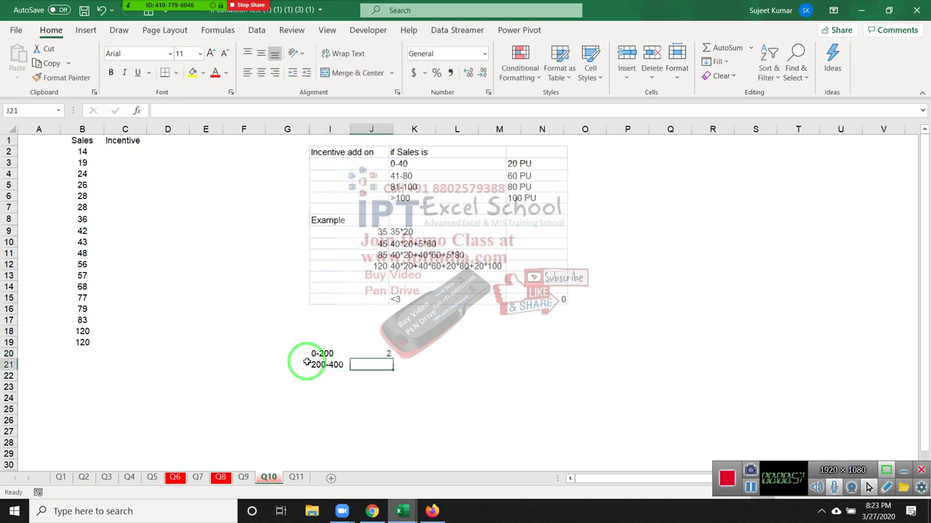
type("3")
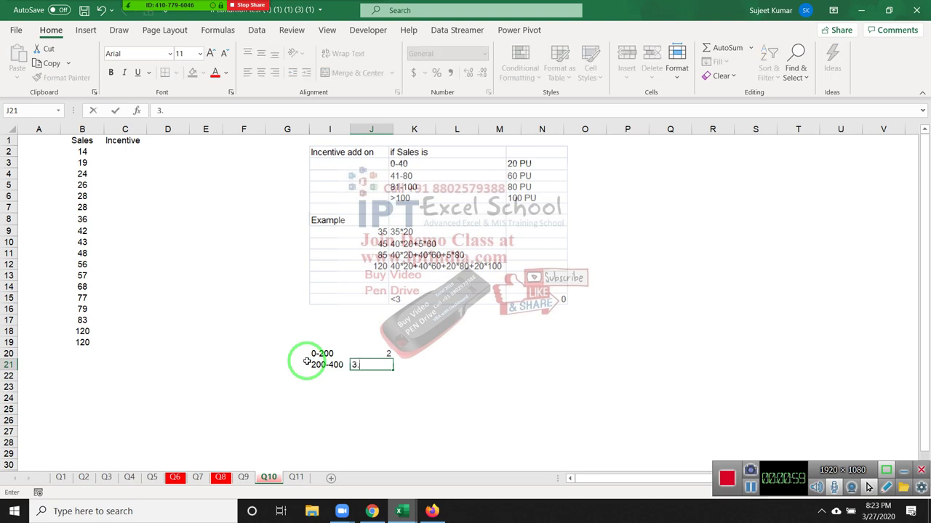
type(".15")
key("Return")
Add a 250 example in I23 with 200*2 and 50-3.15 noted beside it
key("Down")
key("Left")
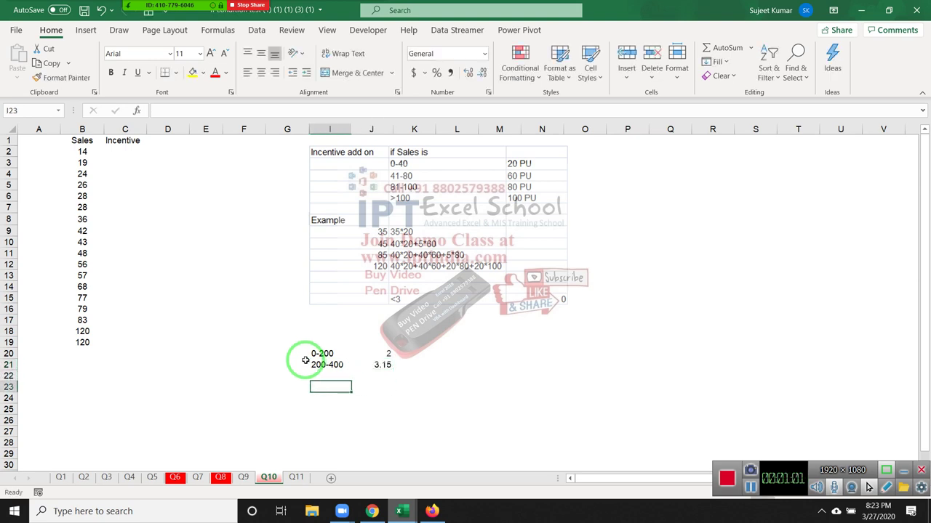
type("250")
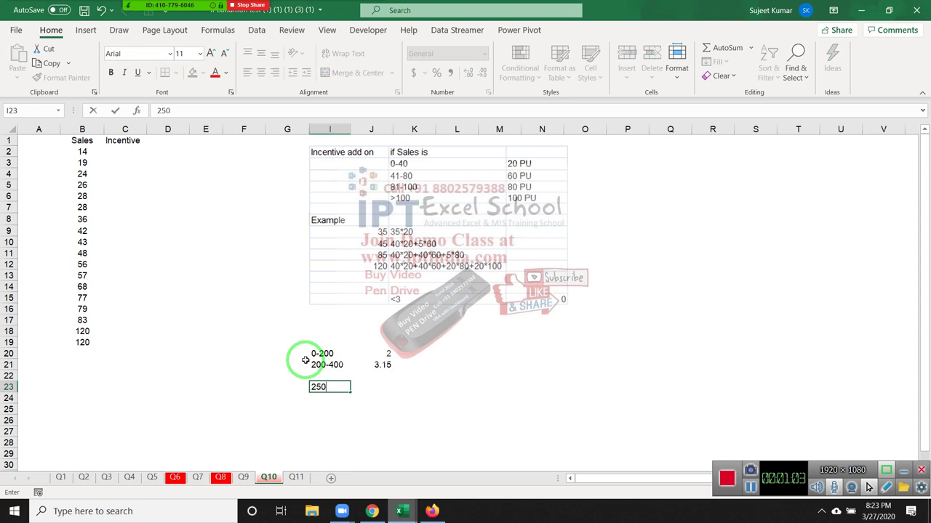
key("Tab")
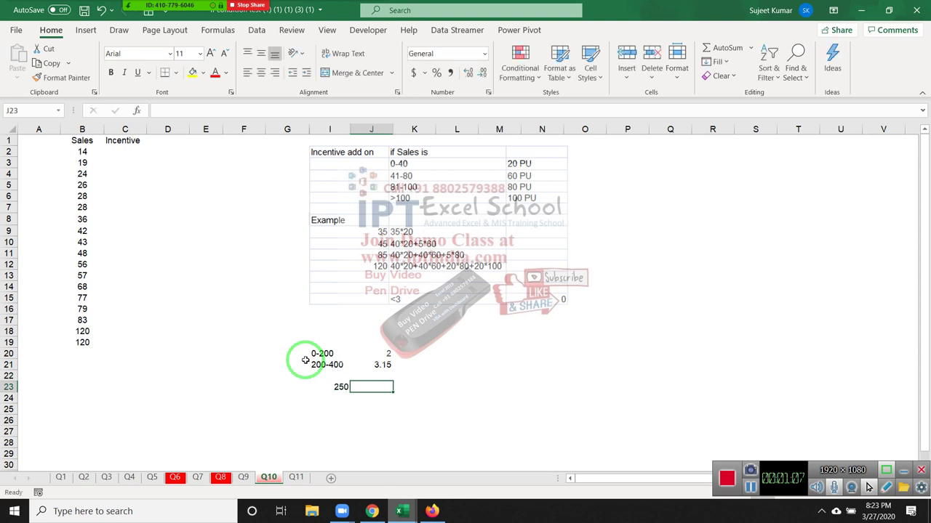
type("=")
key("Left")
type("*")
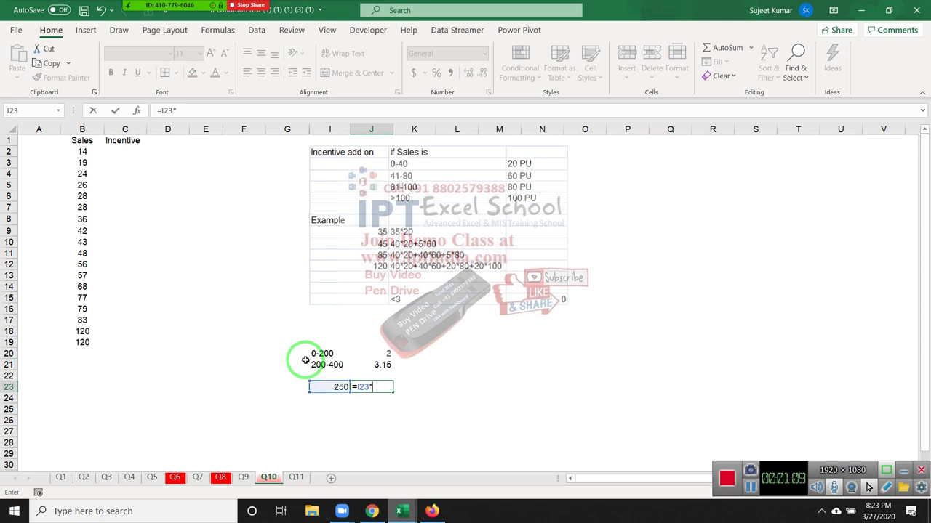
type("3.15")
key("Escape")
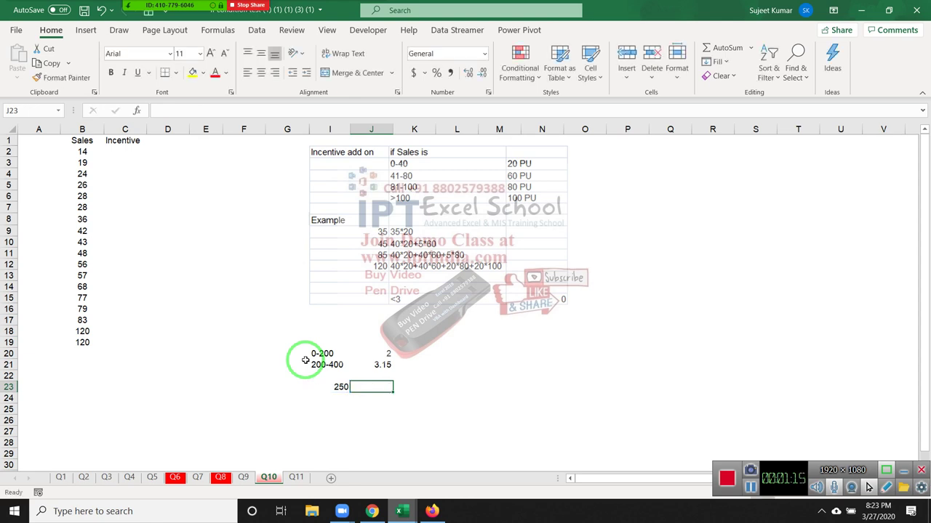
type("200*2")
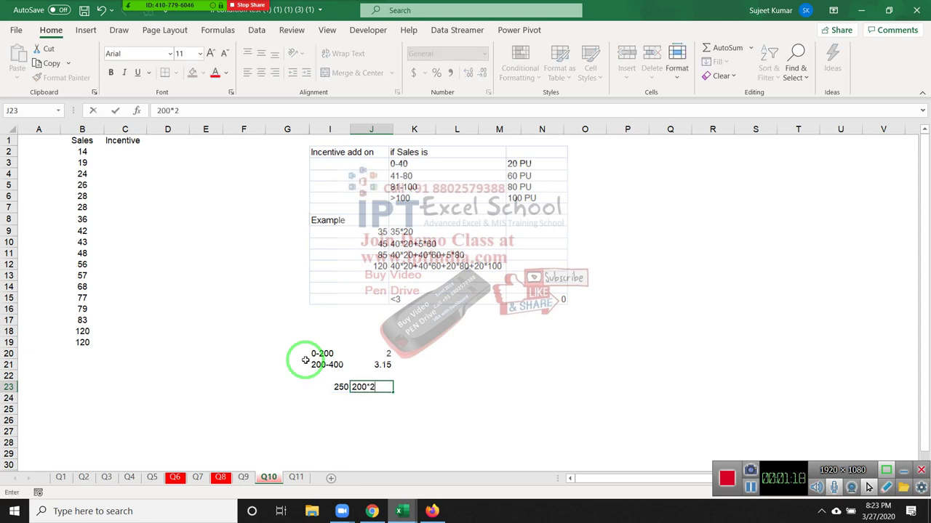
key("Return")
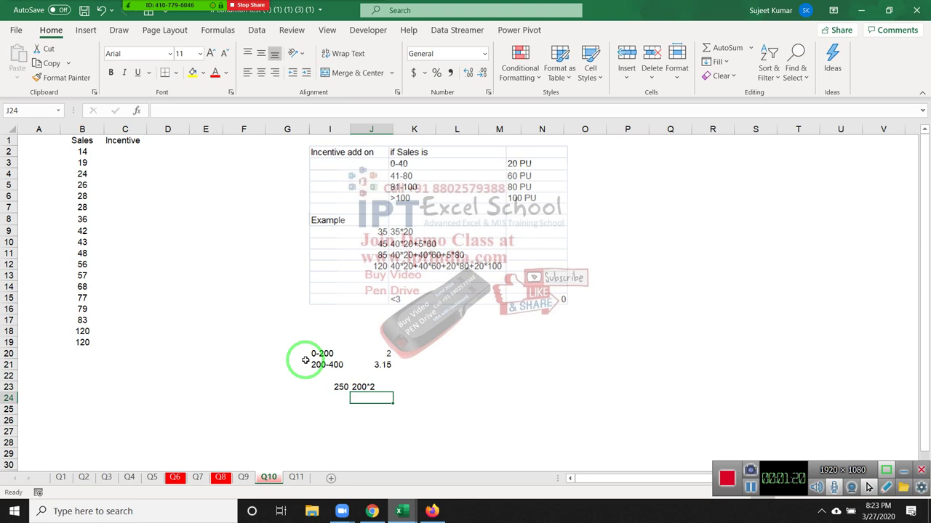
type("50-3.")
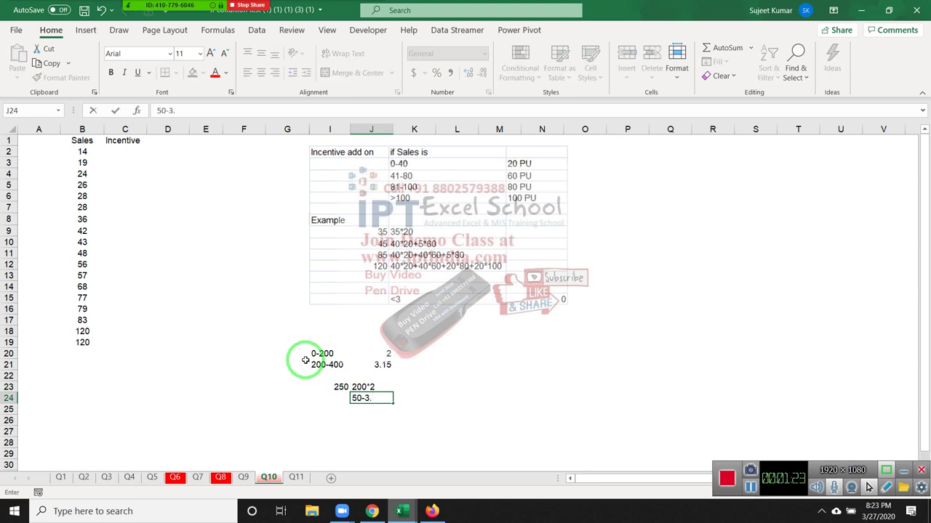
type("15")
key("Return")
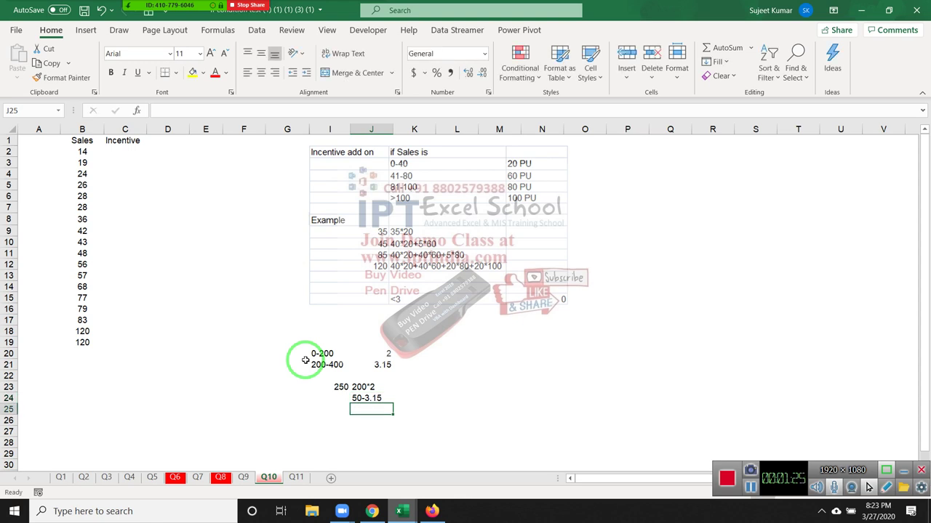
Start C2's incentive formula with tiers B2<=40 → B2*20 and B2<=80 → 800+(B2-40)*60
left_click(114, 154)
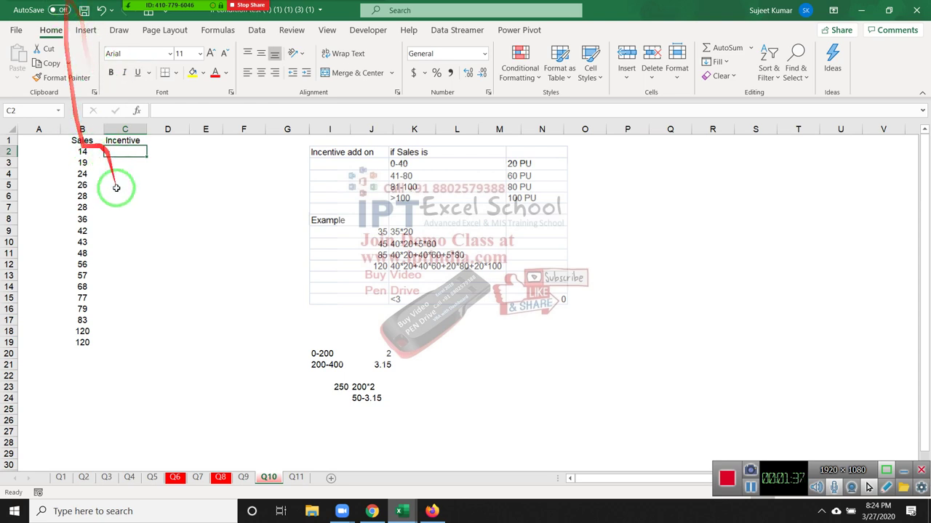
type("=i")
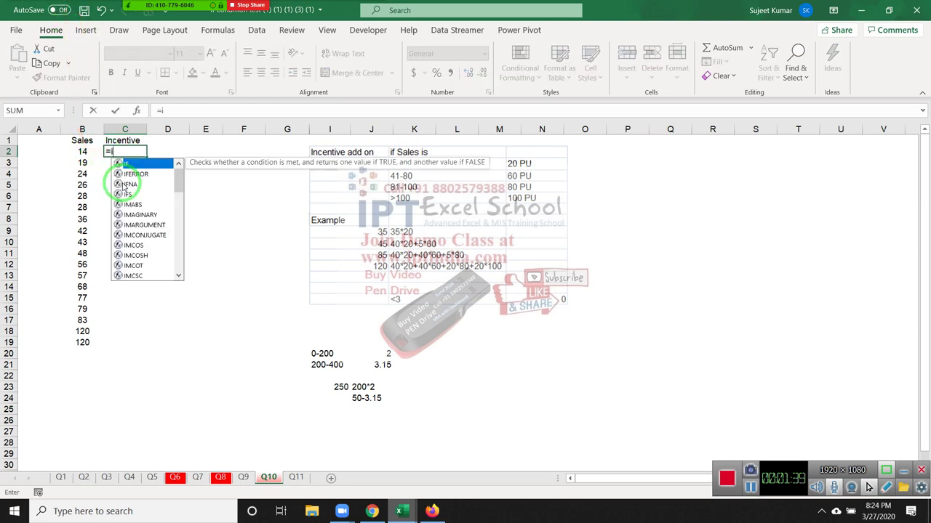
type("f (")
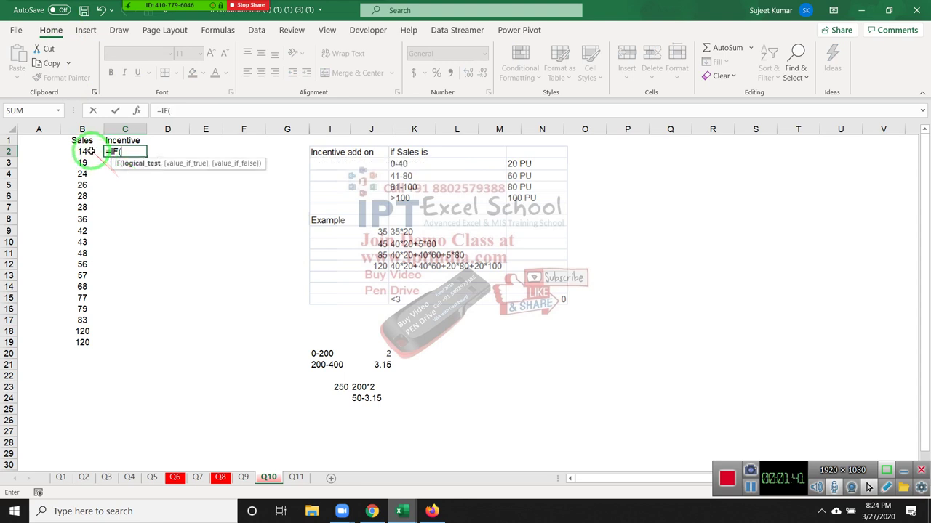
left_click(85, 151)
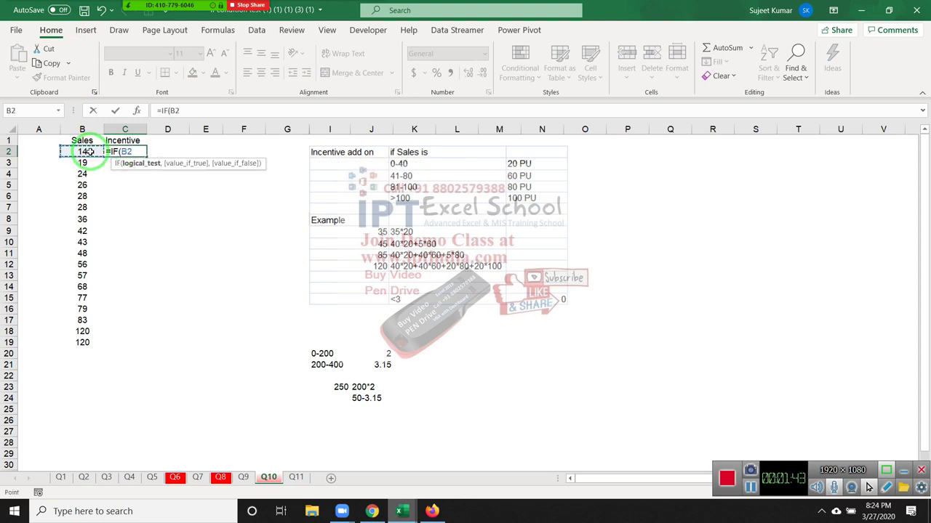
type("<=4")
type("0")
type(",")
left_click(87, 151)
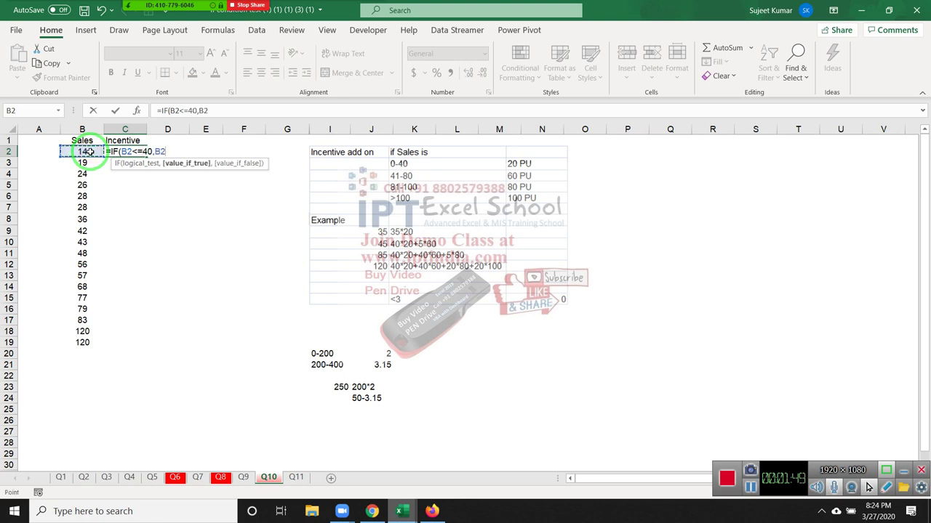
type("*20")
type(",if")
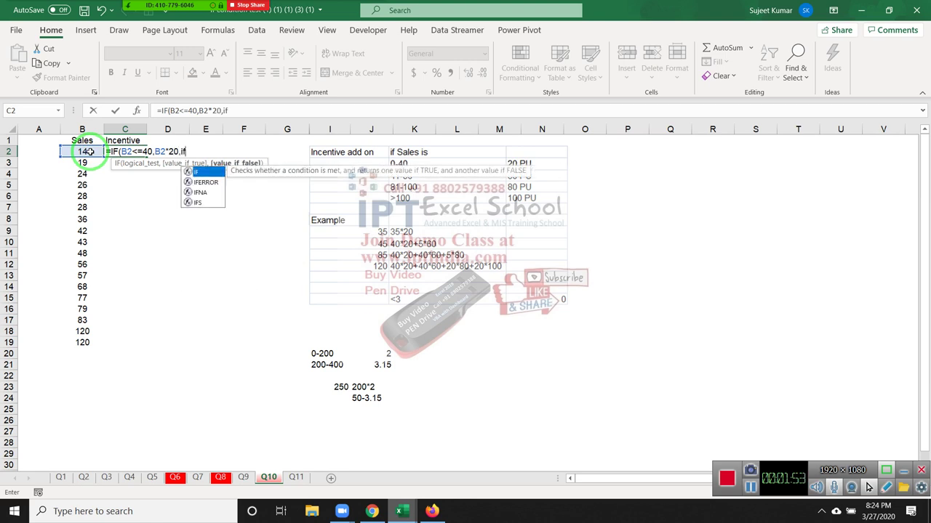
type("(")
left_click(87, 152)
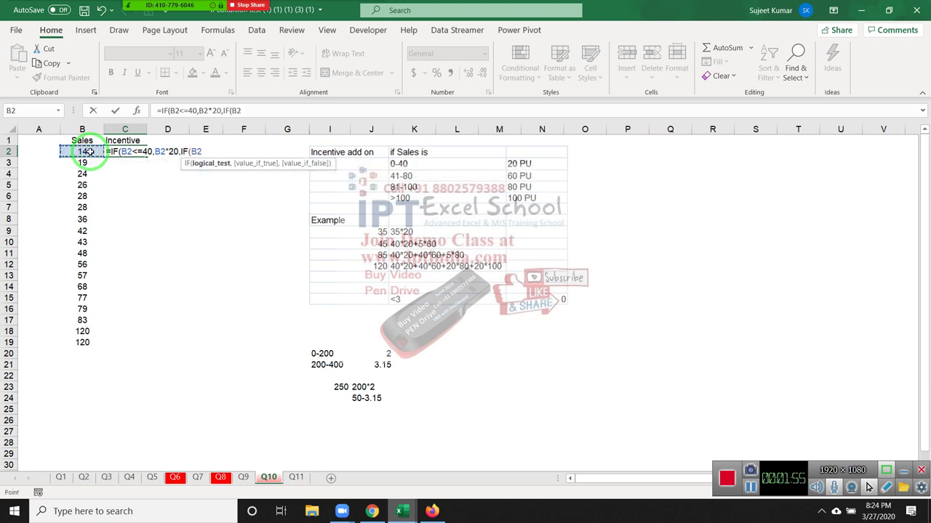
type("<=8")
type("0")
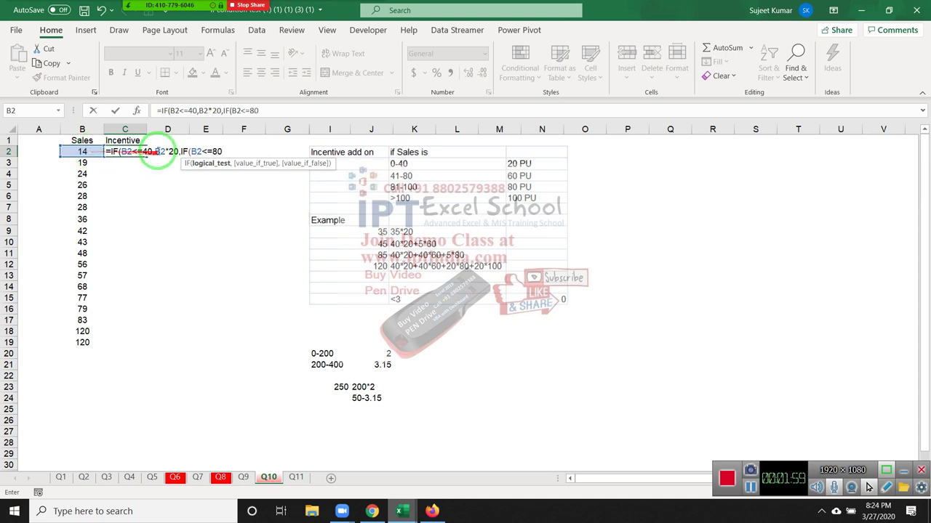
type(",")
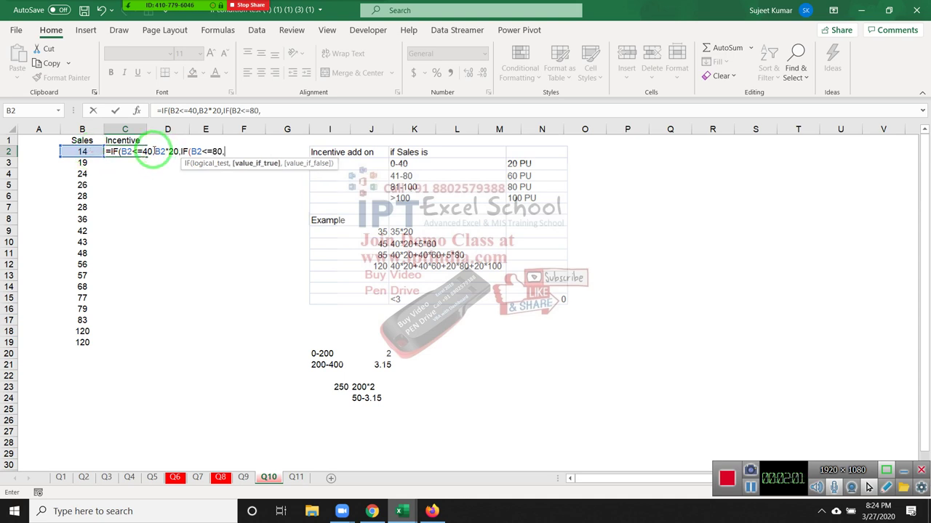
type("40*")
type("20")
key("BackSpace")
key("BackSpace")
key("BackSpace")
key("BackSpace")
type("800")
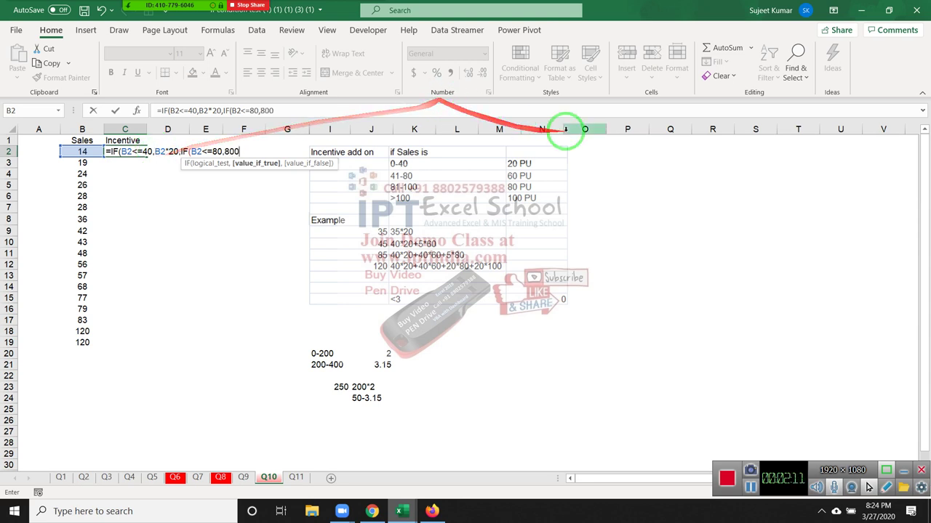
type("+(")
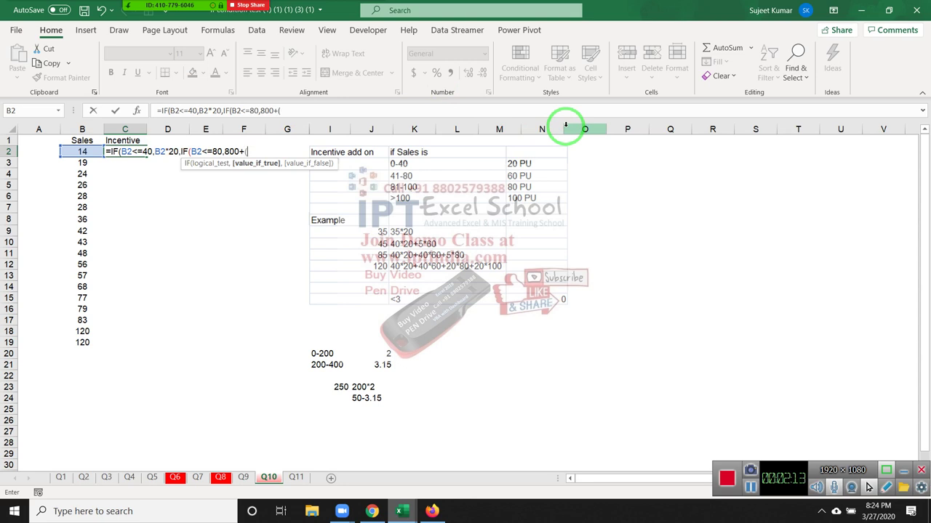
left_click(70, 154)
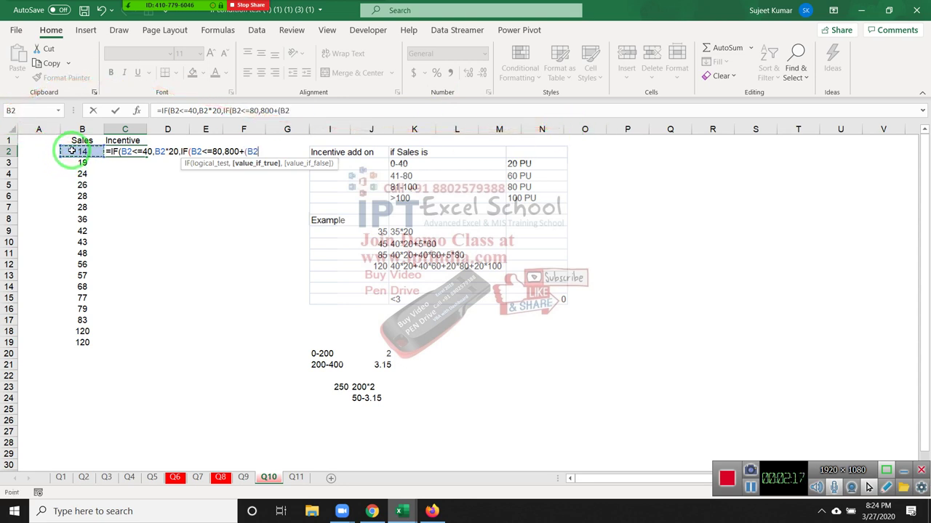
type("-40")
type(")*")
type("60")
Add the B2<=100 tier 800+2400+(B2-80)*80 and begin the next nested IF
left_click_drag(187, 104, 111, 209)
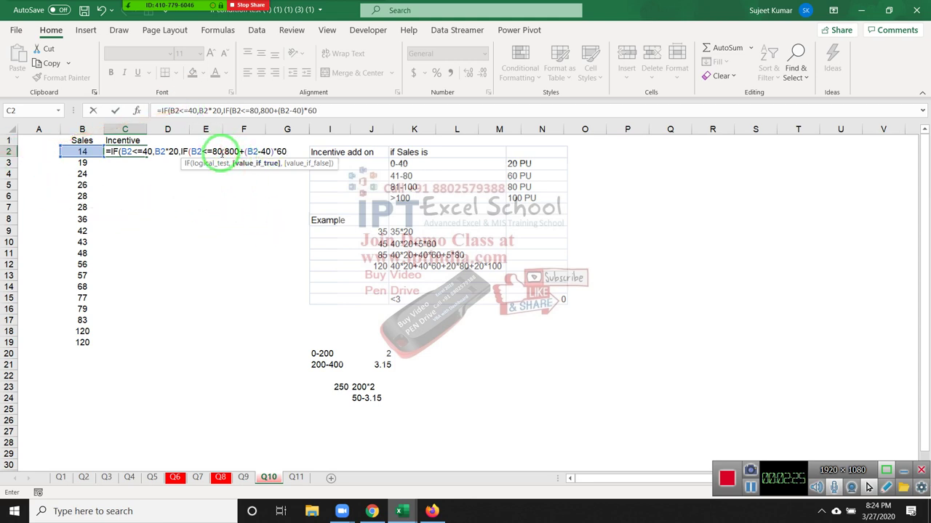
left_click_drag(224, 152, 290, 152)
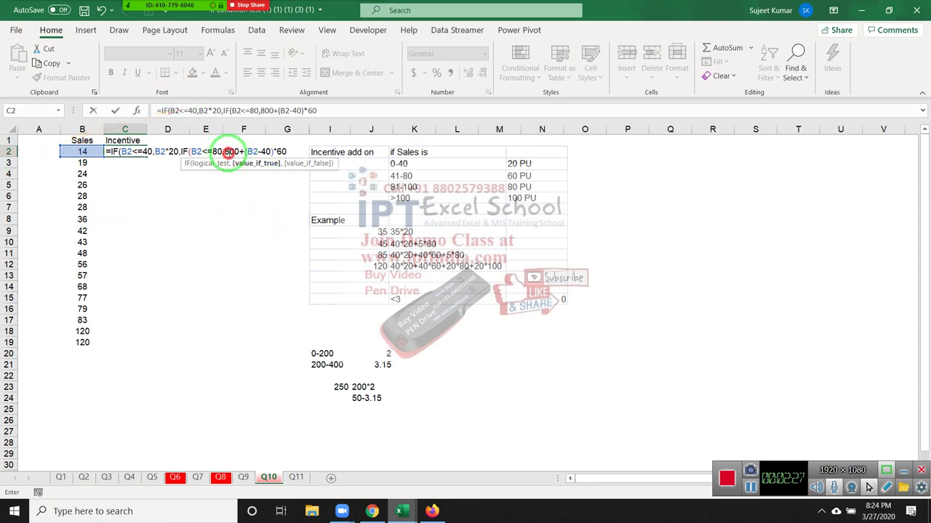
left_click(307, 156)
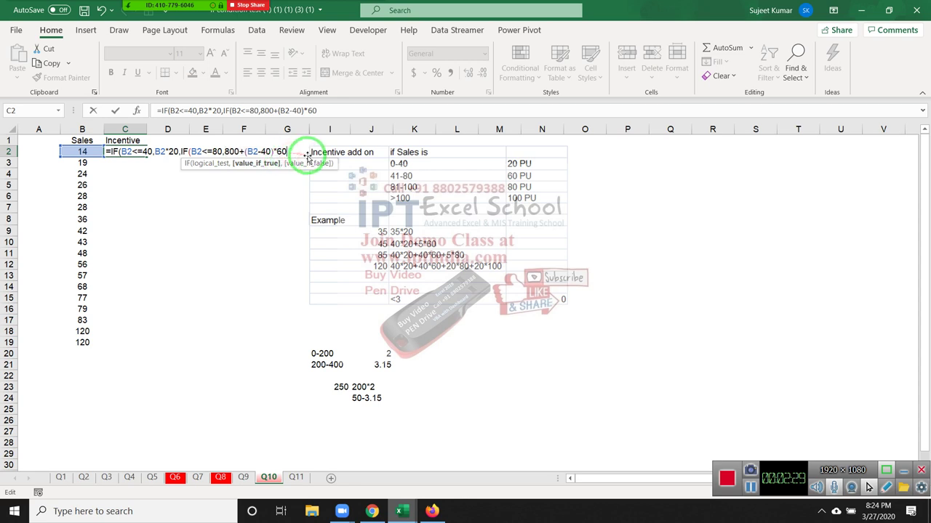
type(",if")
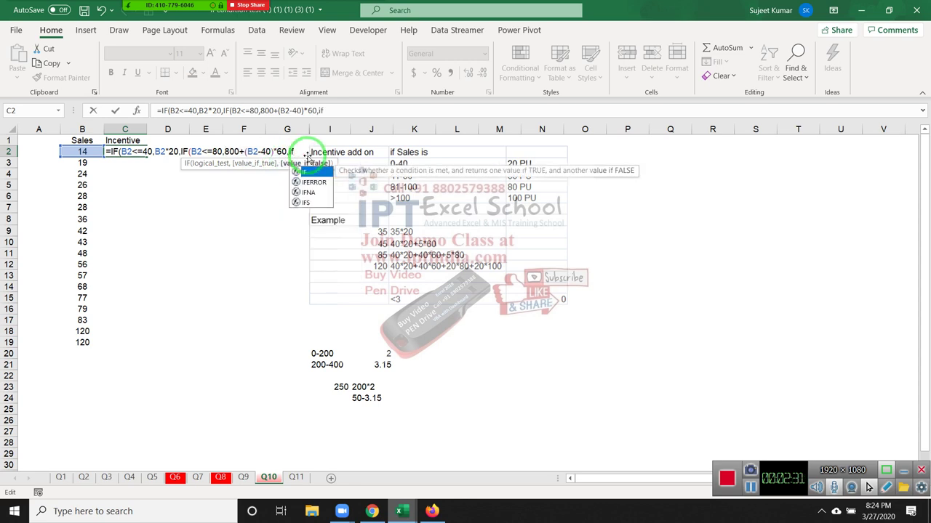
type("(")
left_click(86, 151)
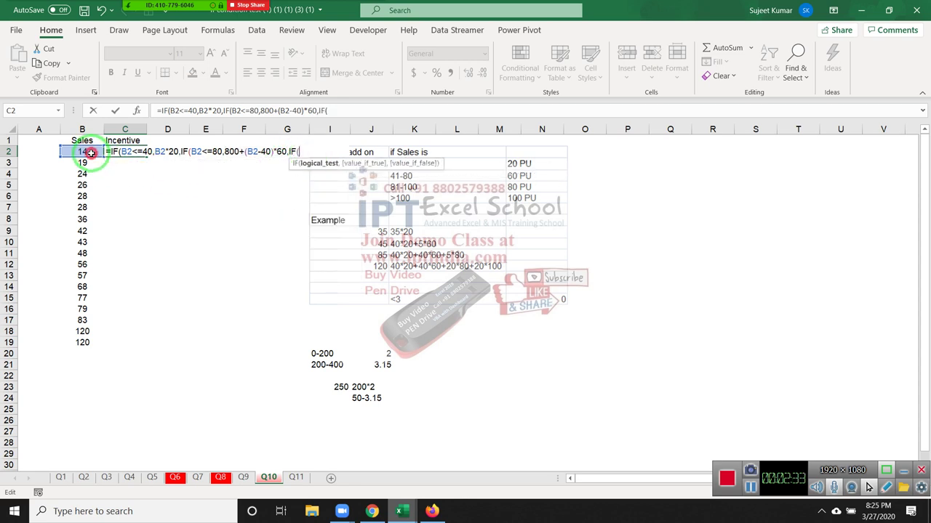
type("<")
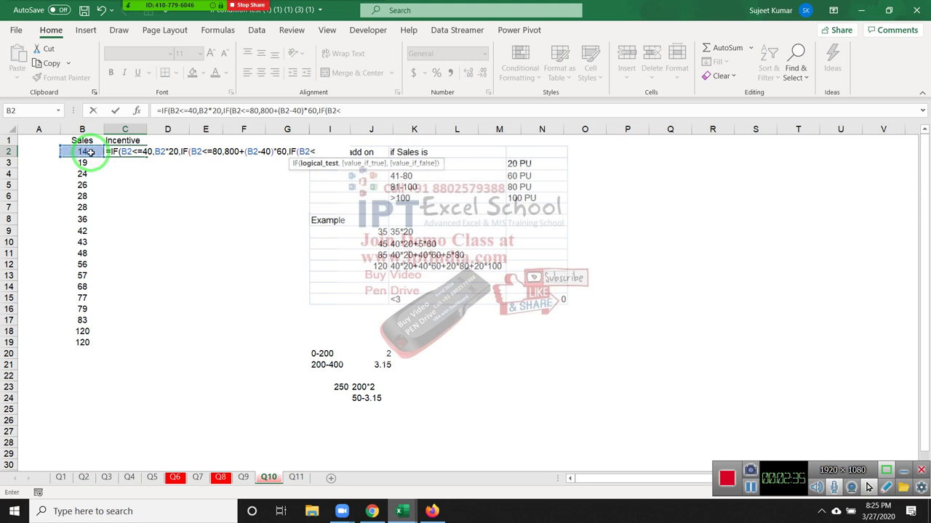
type("=100")
type(",80")
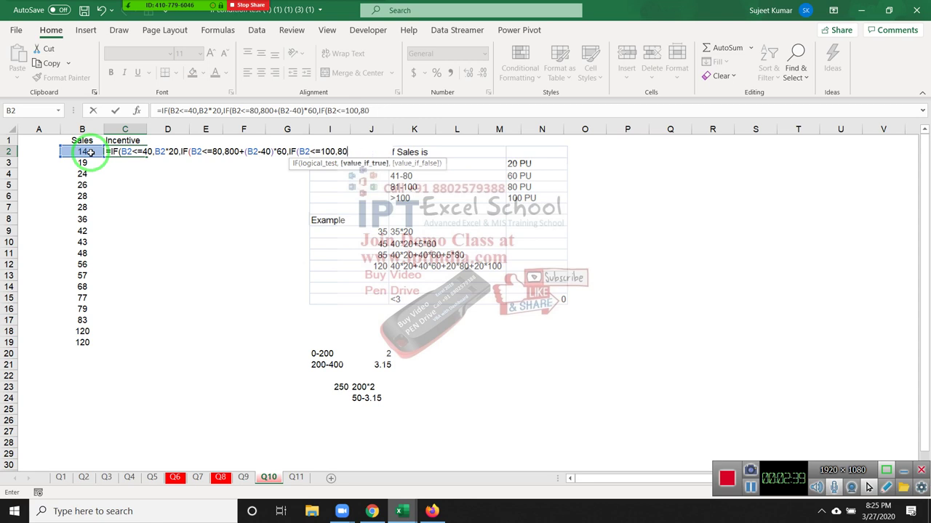
type("0+")
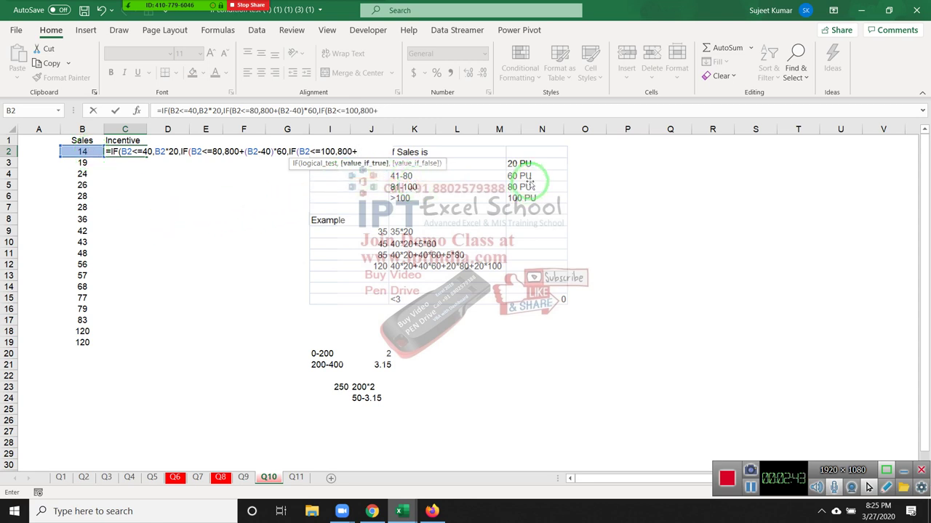
type("24")
type("00+(")
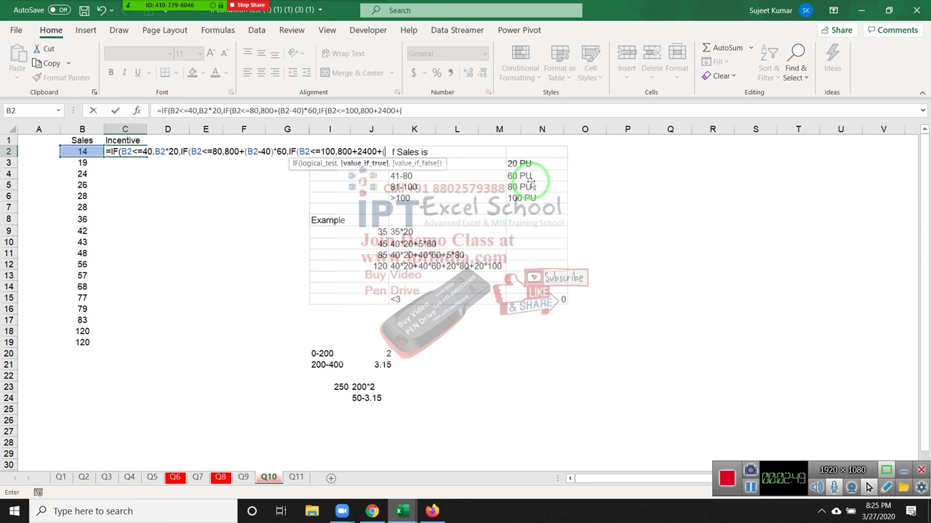
left_click(79, 152)
type("-")
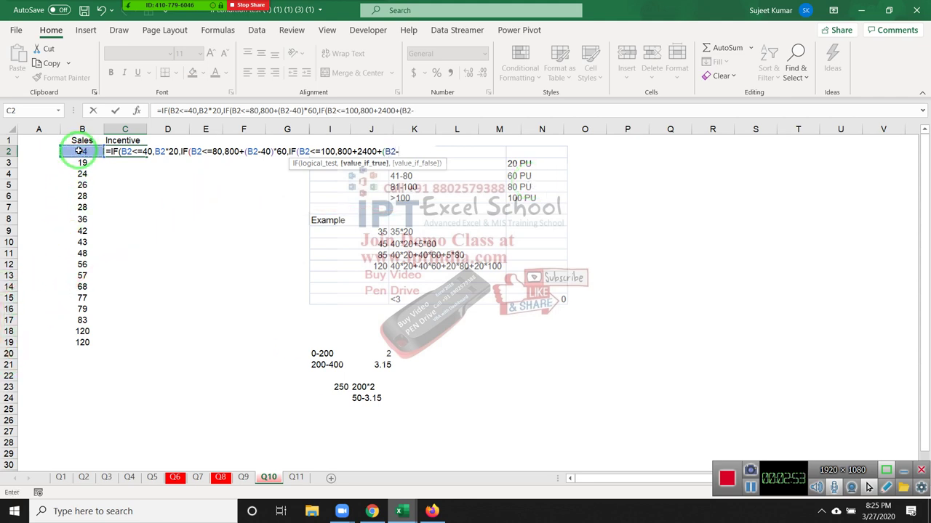
type("80")
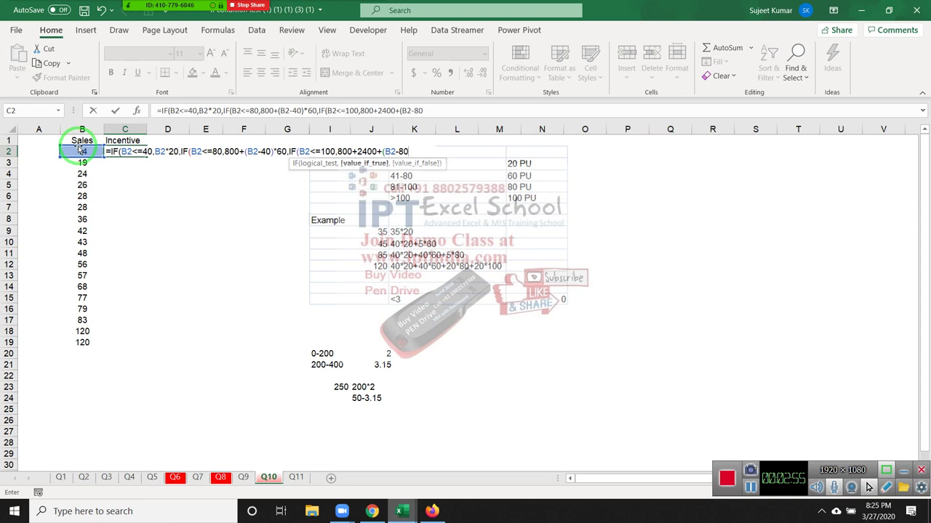
type(")*8")
type("0,")
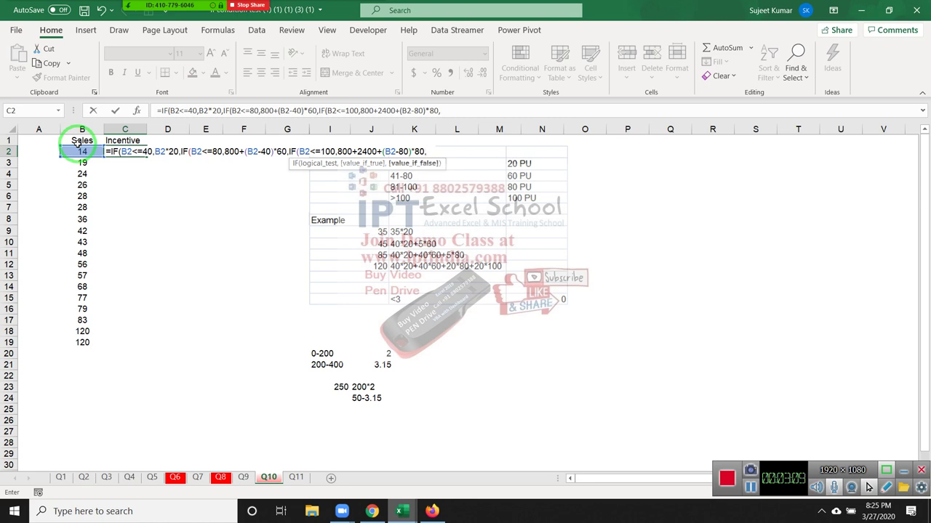
type("if")
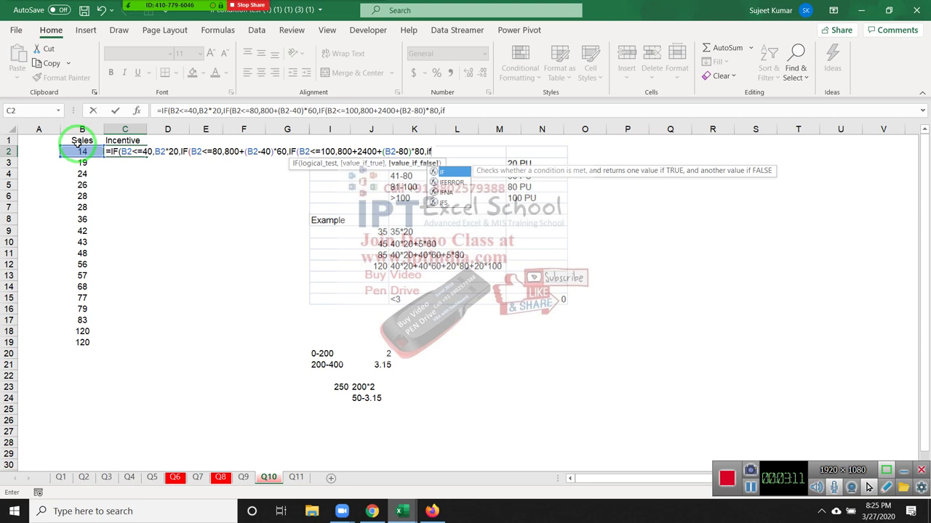
type("(")
Add the over-100 condition B2>100 with base amount 800+2400+1600
left_click(83, 153)
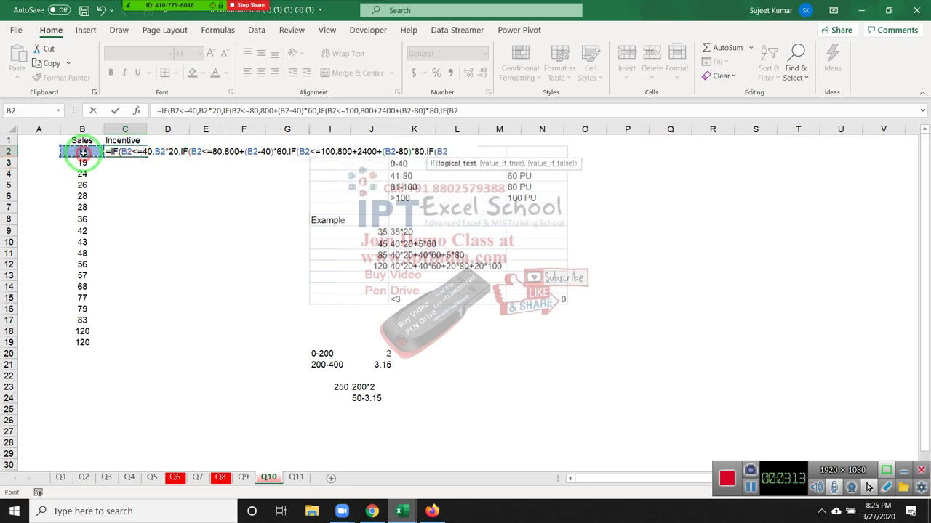
type(">100")
type(",")
type("80")
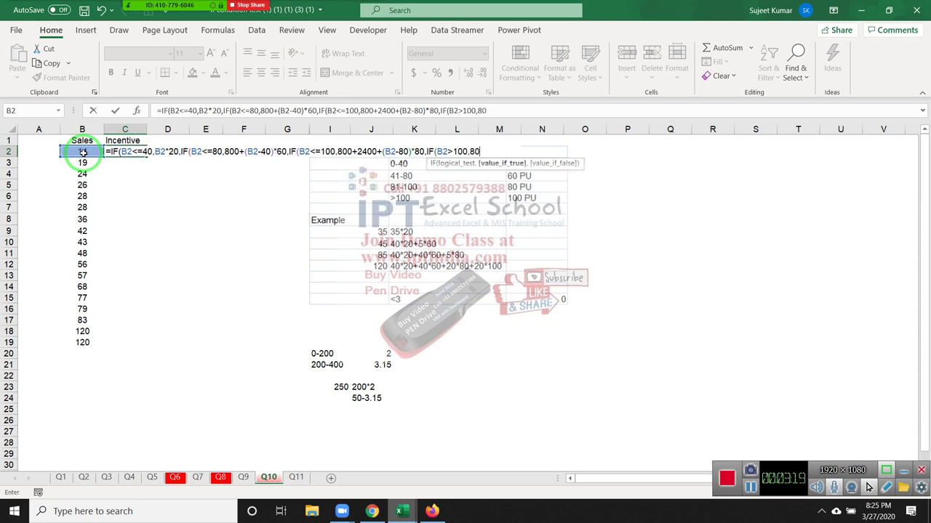
type("0+")
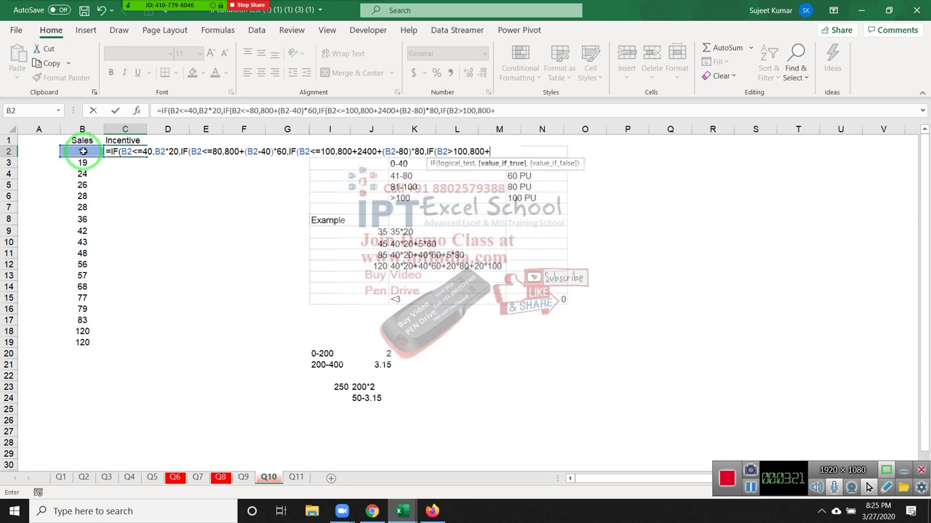
type("2400")
type("+")
type("1+")
key("BackSpace")
type("6")
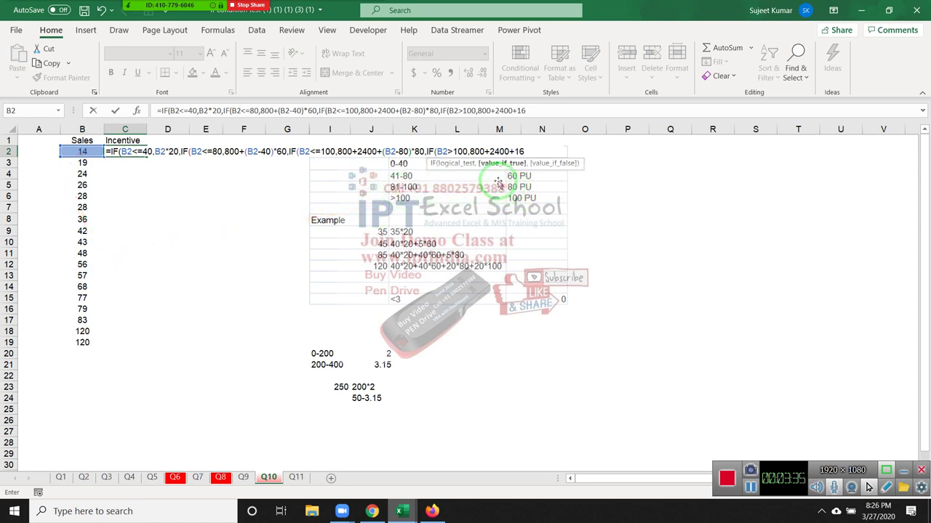
type("00")
type("+")
type("IF(")
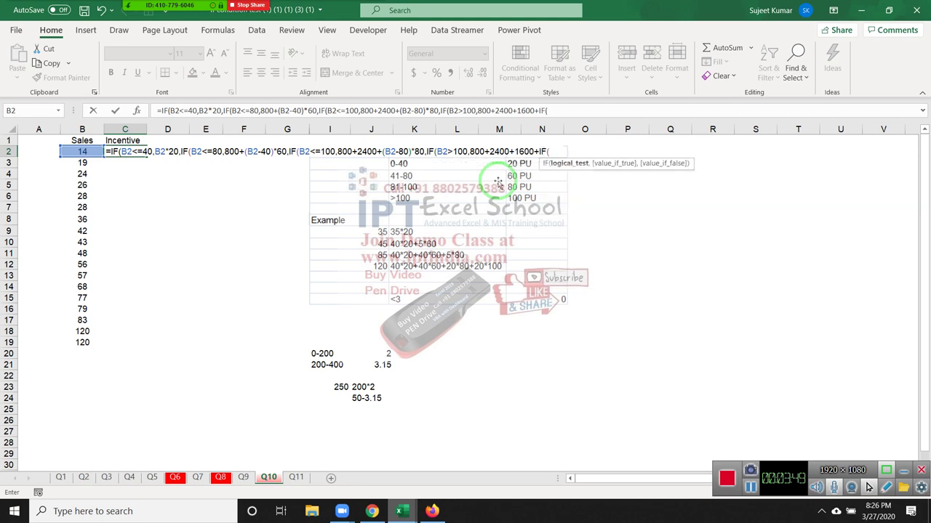
key("BackSpace")
key("BackSpace")
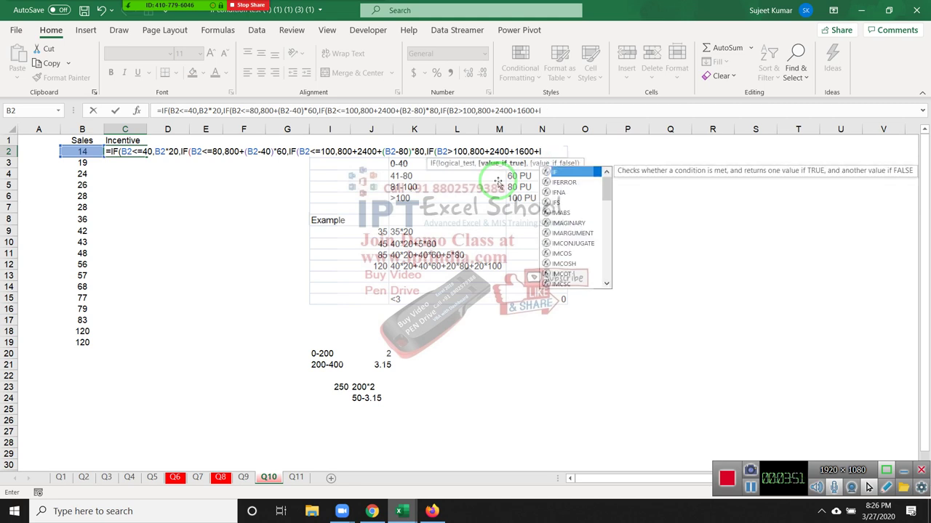
key("BackSpace")
Finish the over-100 tier with the (B2-100)*100 excess term and commit the formula
left_click(82, 152)
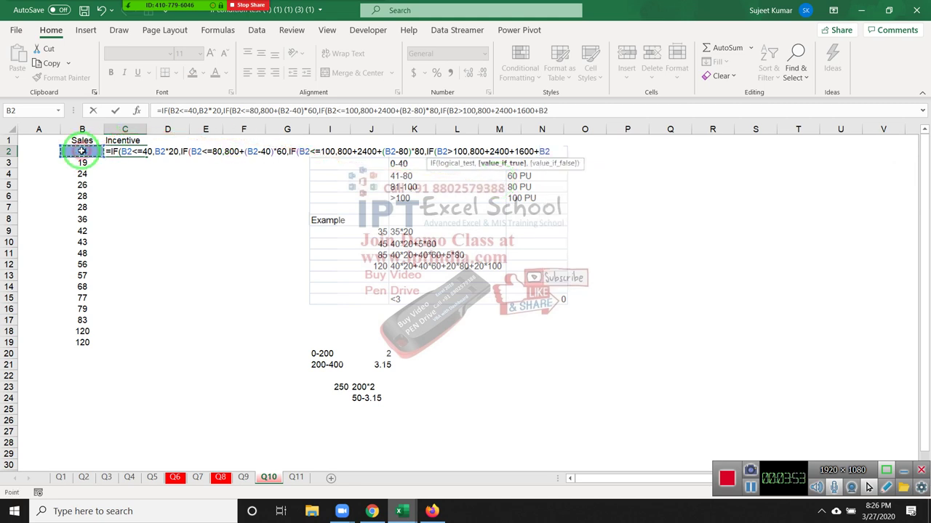
key("BackSpace")
key("BackSpace")
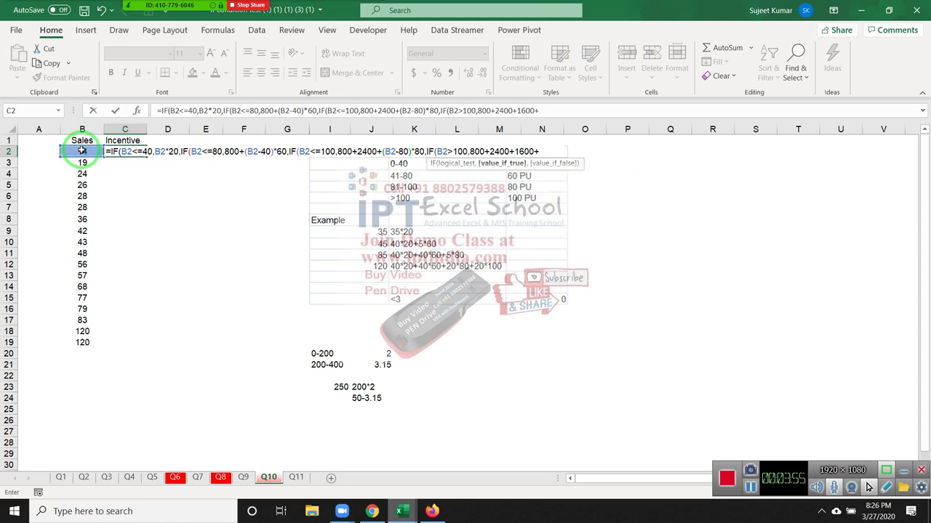
type("(")
left_click(82, 151)
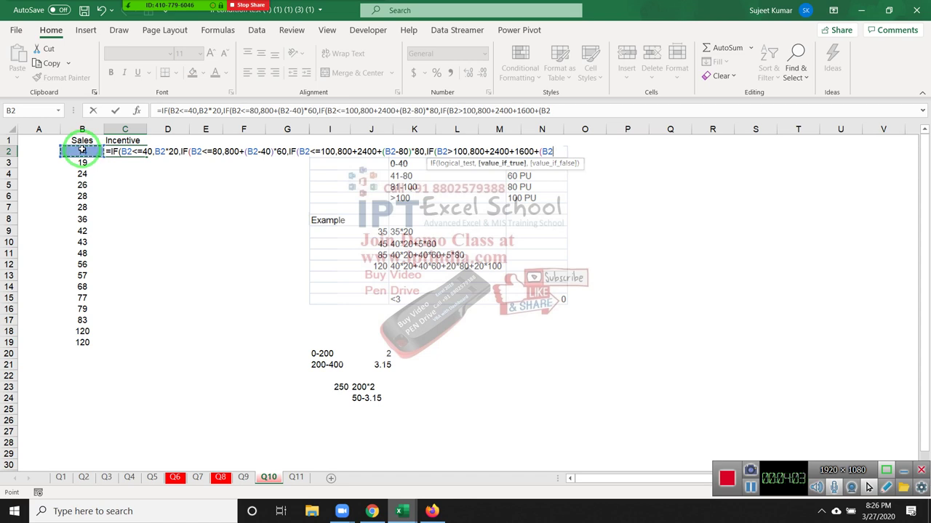
type("-")
type("100")
type(")*")
type("10")
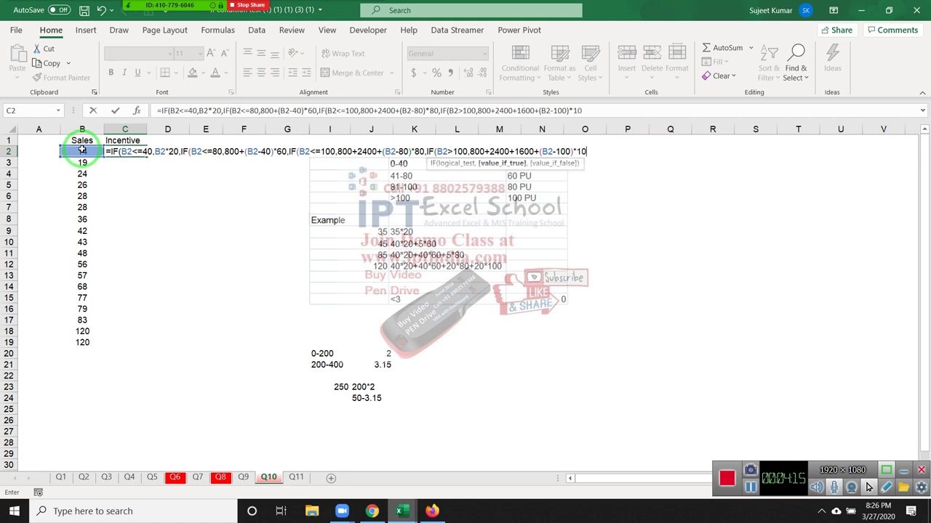
type("0")
key("Return")
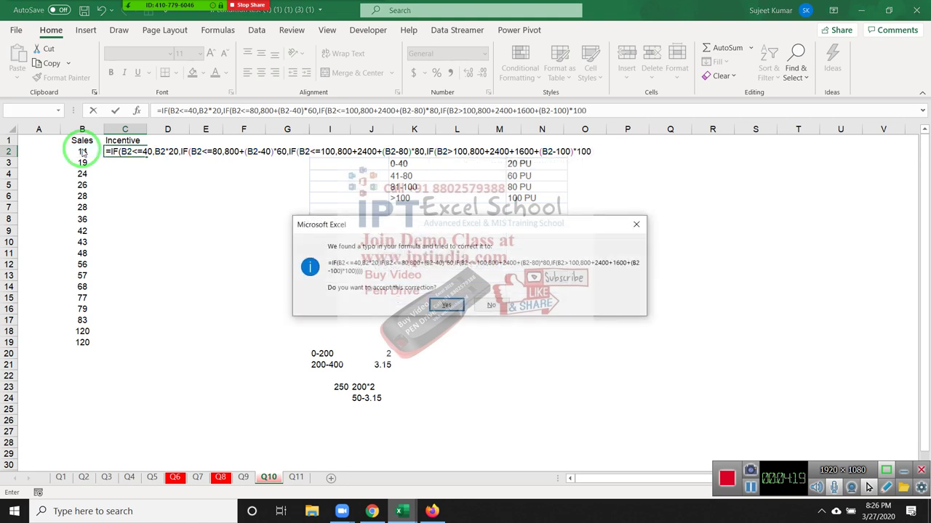
Accept Excel's bracket correction and fill C2's incentive formula down through C19
key("Return")
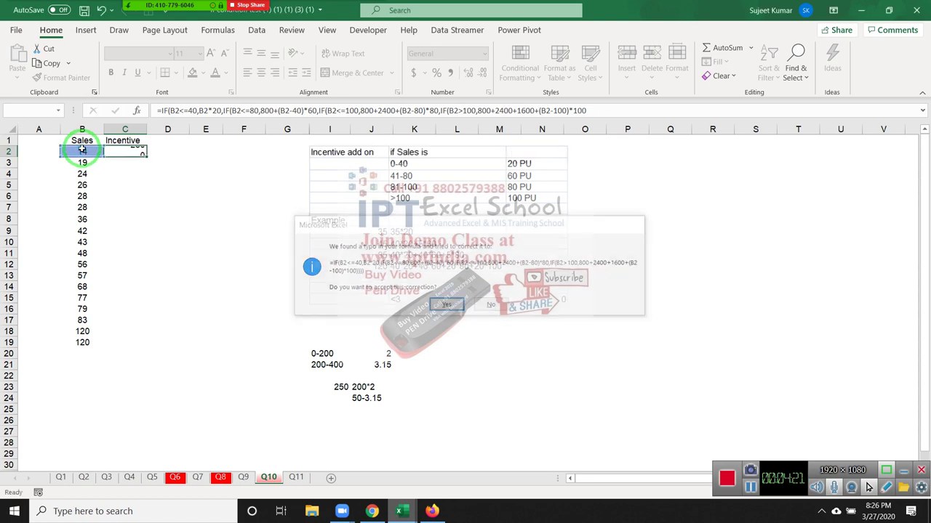
left_click(128, 140)
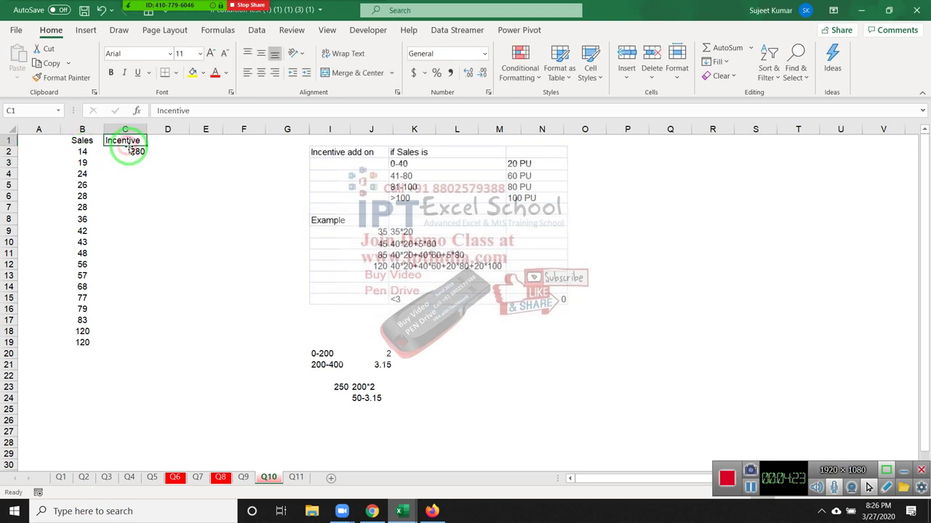
left_click(143, 153)
double_click(145, 156)
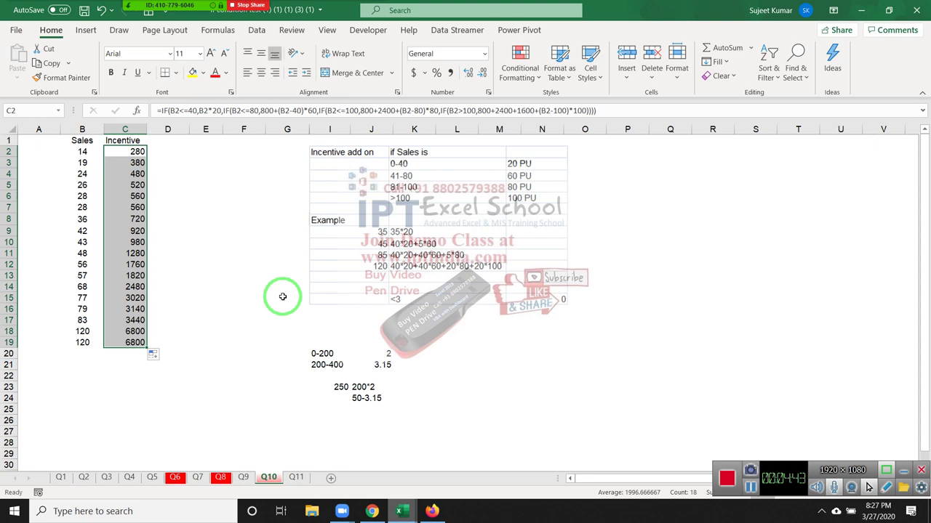
left_click(225, 175)
Add a new blank Sheet1 to the workbook and return to the Q11 sheet
left_click(117, 208)
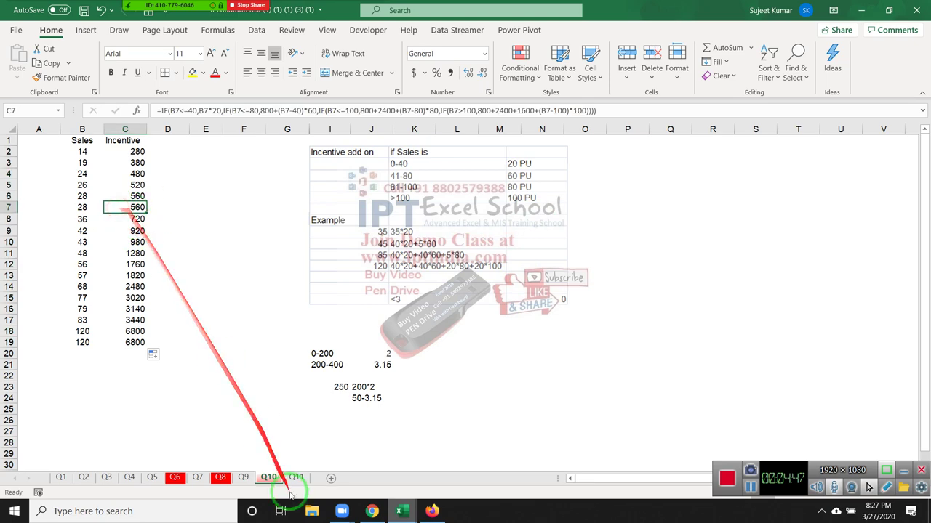
left_click(295, 477)
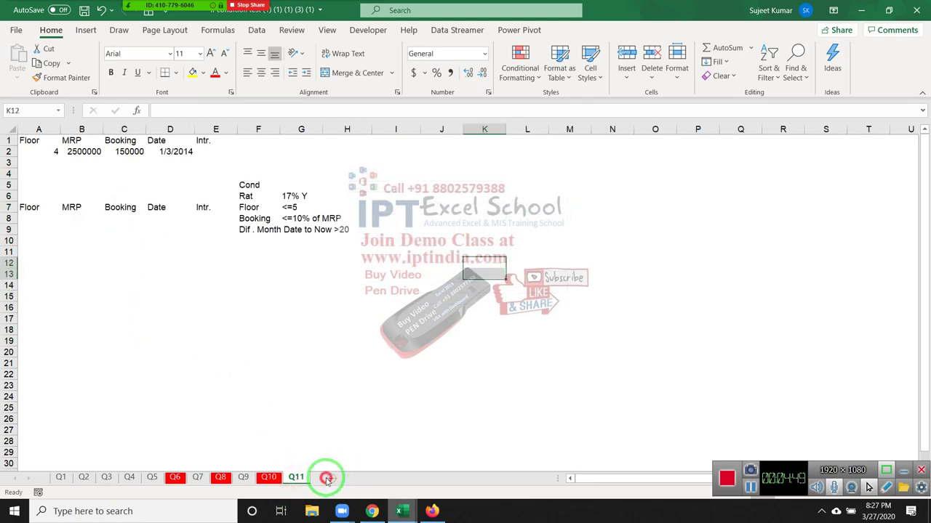
left_click(330, 477)
left_click_drag(352, 448, 133, 48)
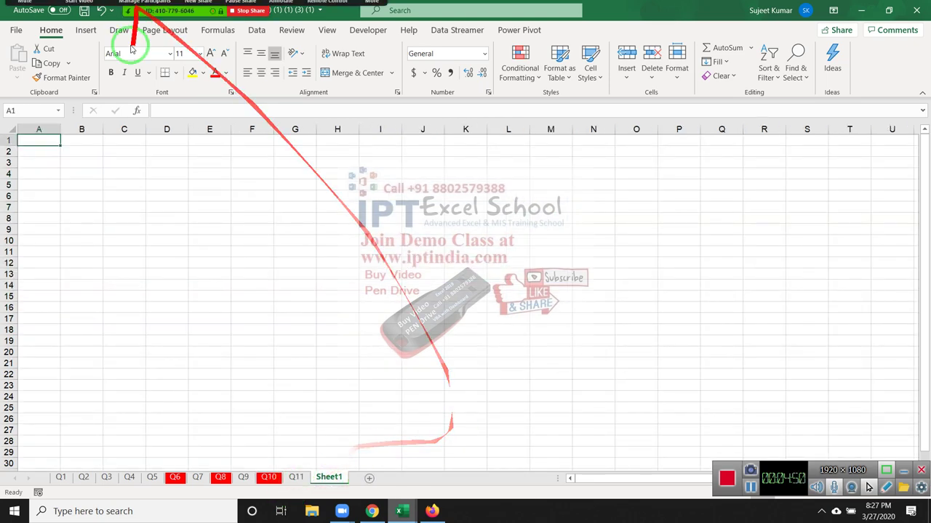
left_click(295, 478)
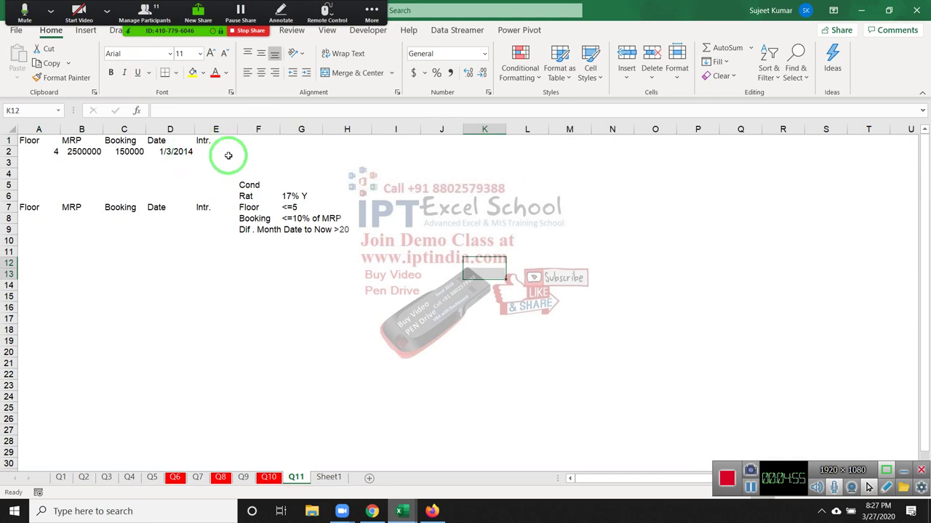
Review Q11's floor 4, MRP 2500000, booking 150000 and booking date cells
left_click(99, 177)
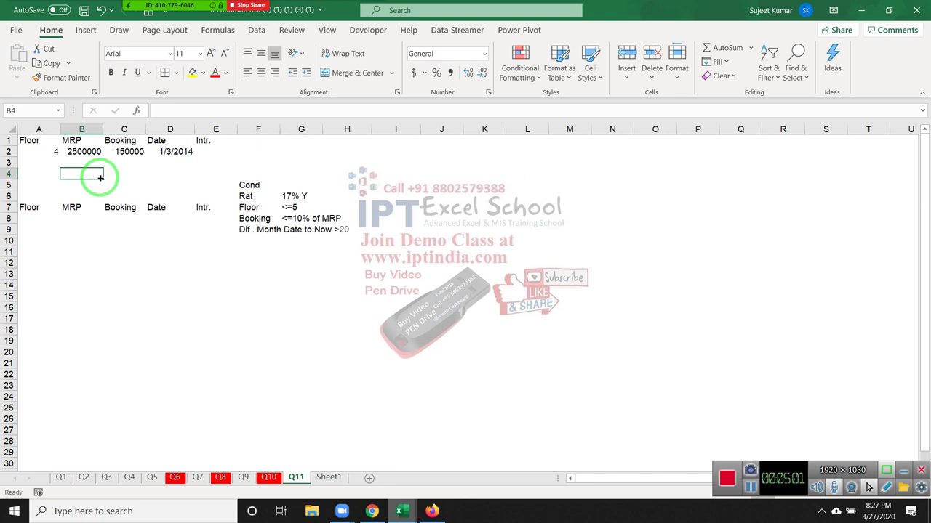
left_click(135, 153)
left_click(47, 156)
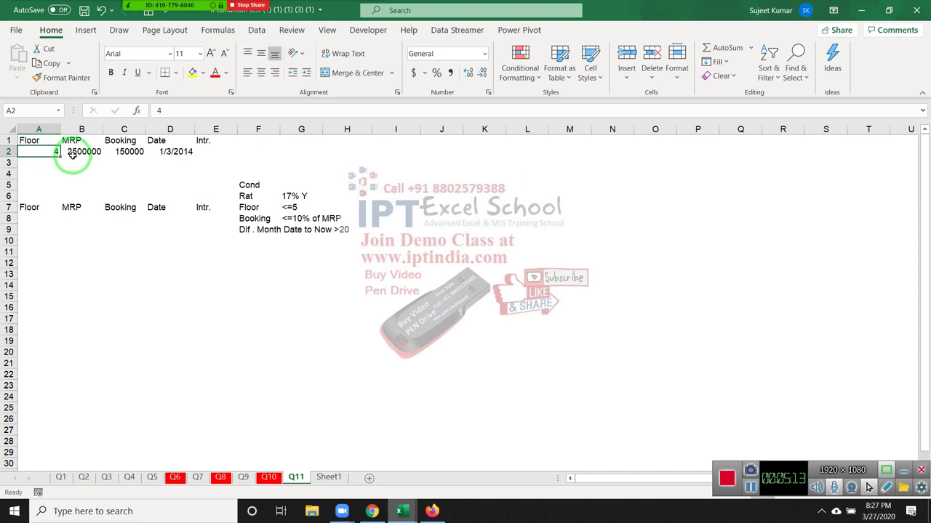
left_click(71, 157)
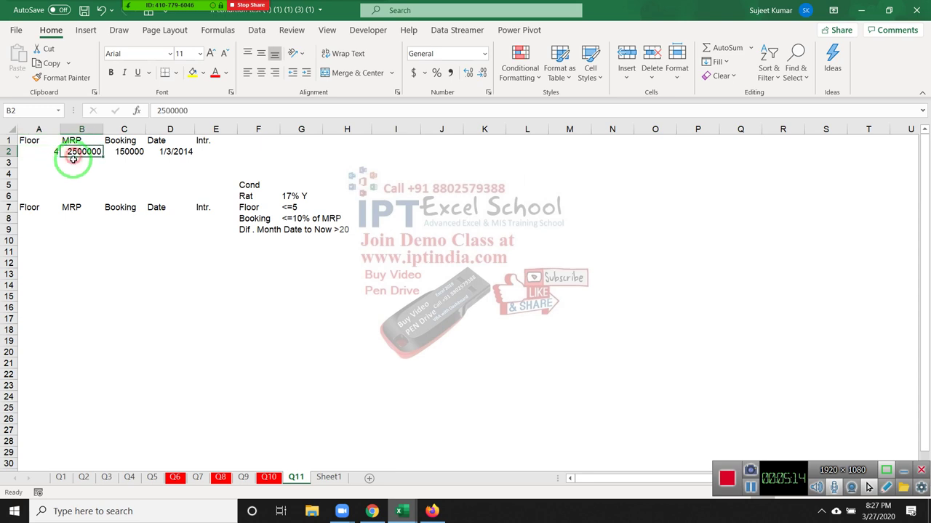
left_click(120, 153)
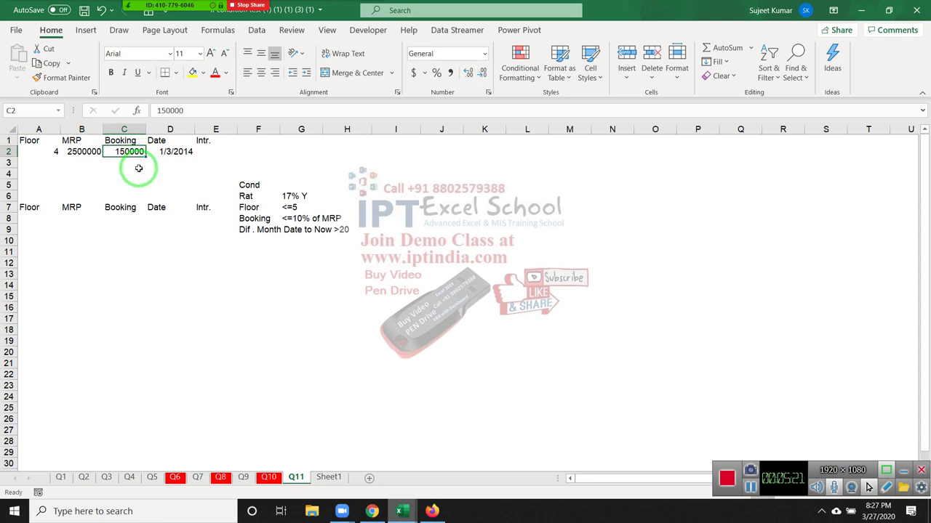
left_click(169, 153)
left_click(152, 169)
left_click_drag(152, 168, 155, 160)
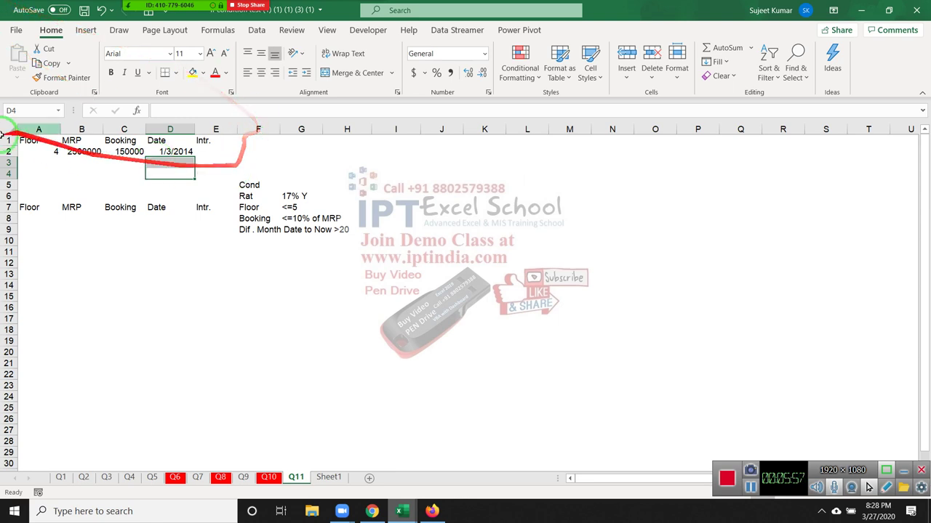
left_click(54, 152)
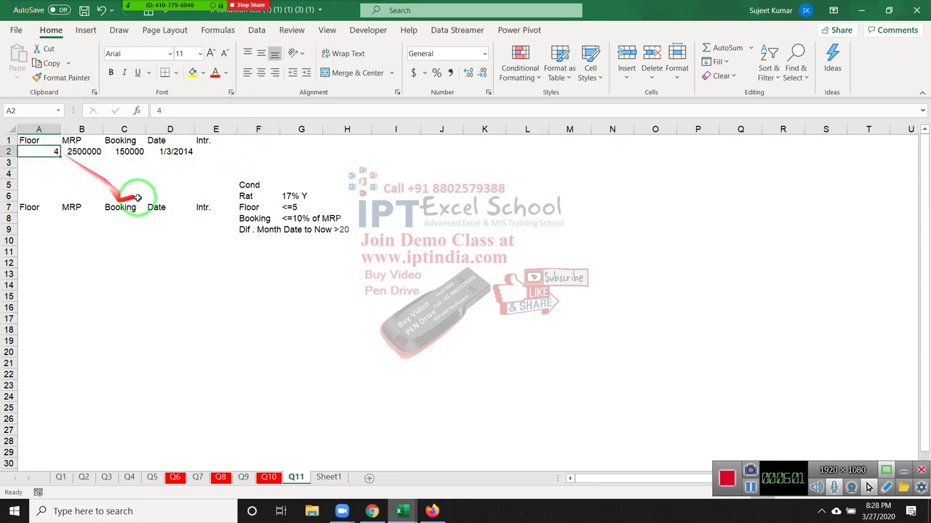
left_click(299, 208)
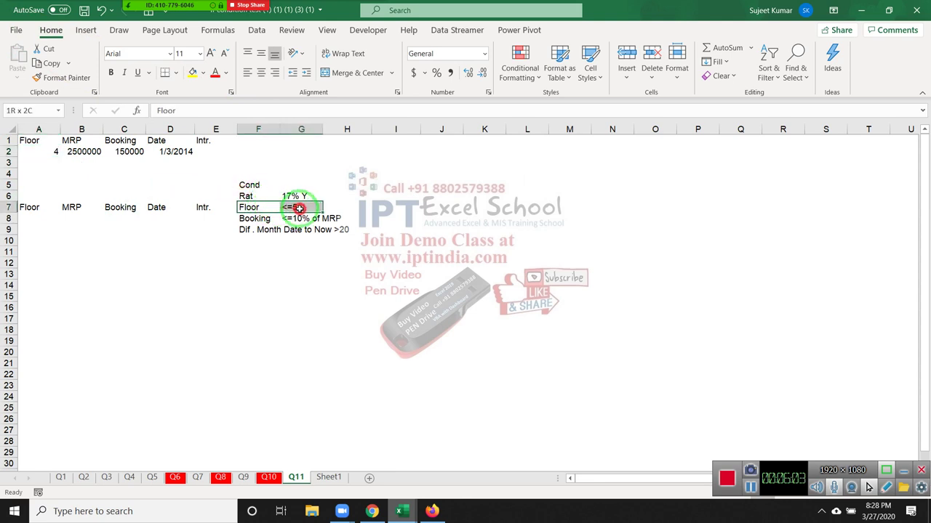
key("ctrl+v")
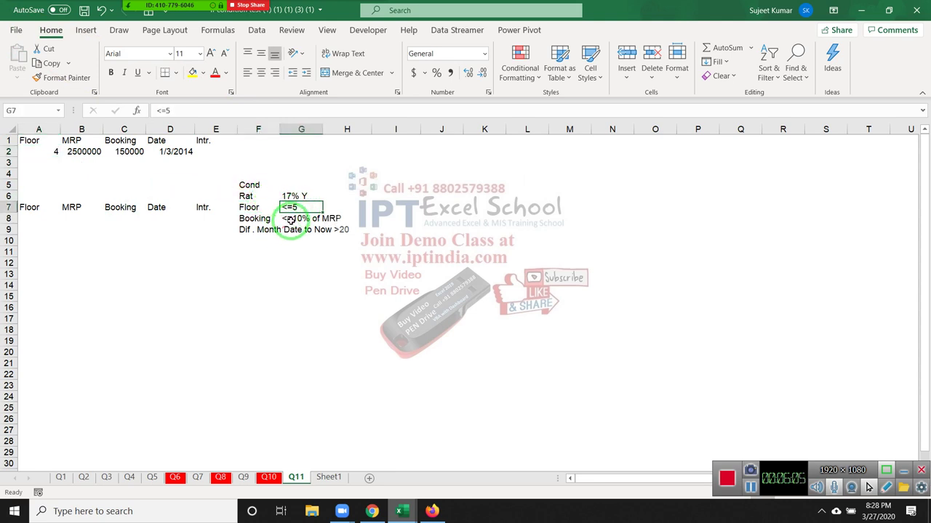
left_click(298, 220)
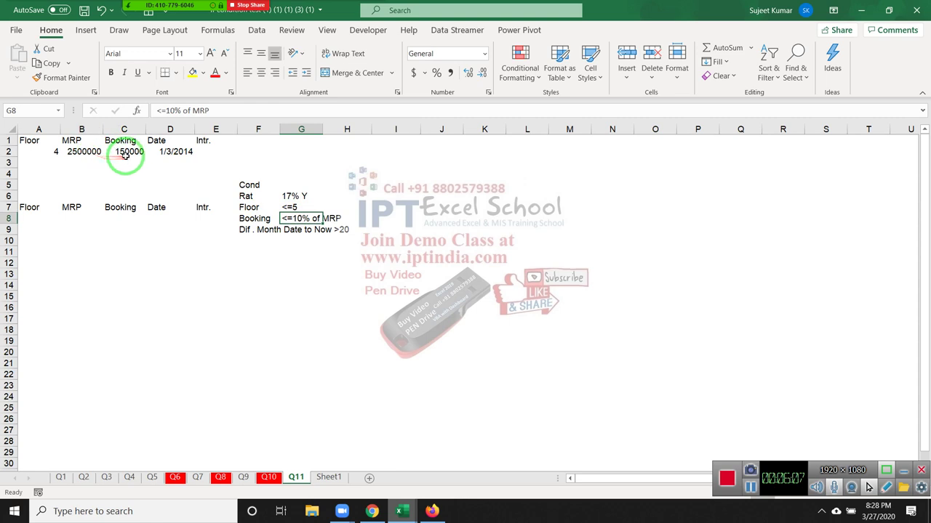
left_click(247, 229)
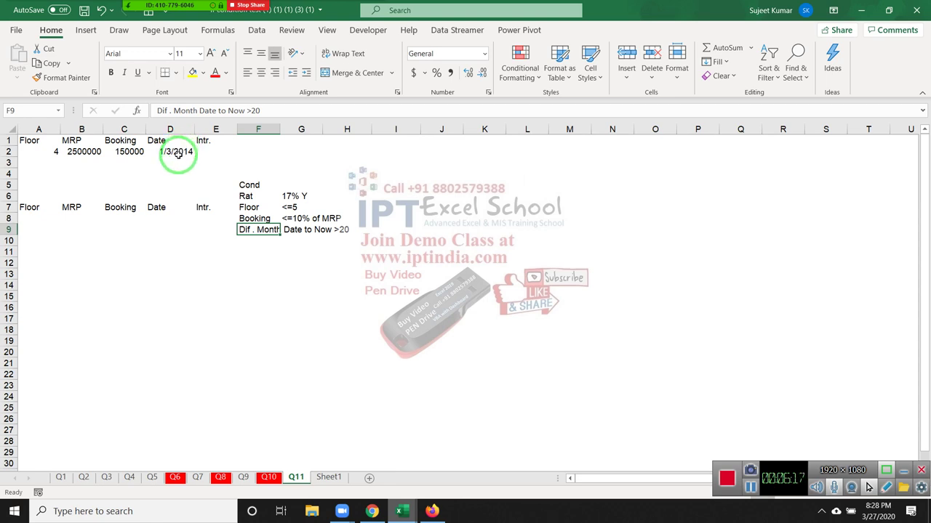
Start E2's =IF(AND( formula with the condition A2<=5 for the floor
left_click(122, 218)
left_click(210, 153)
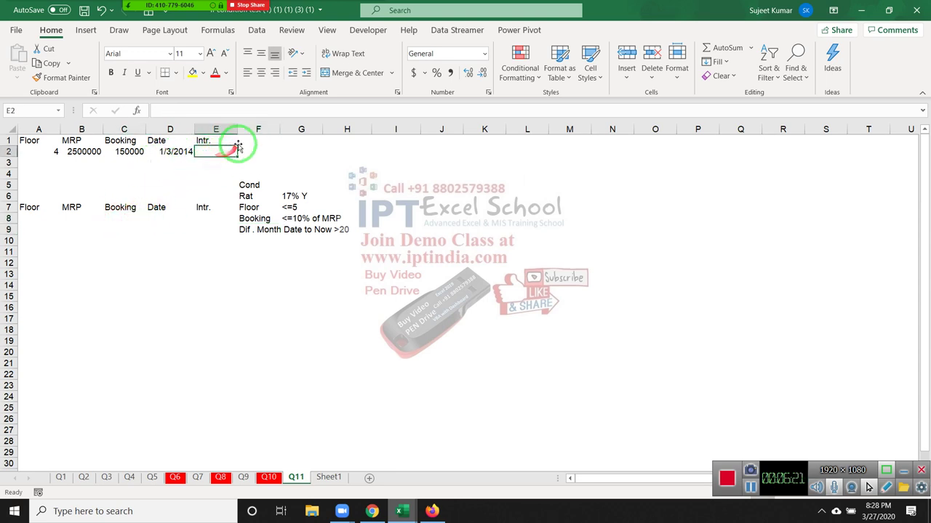
type("=if(")
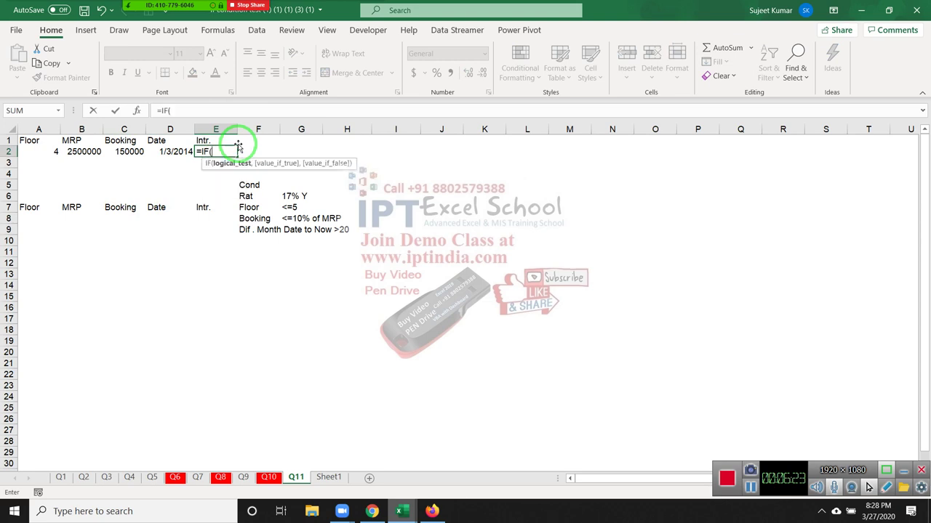
left_click_drag(236, 149, 140, 179)
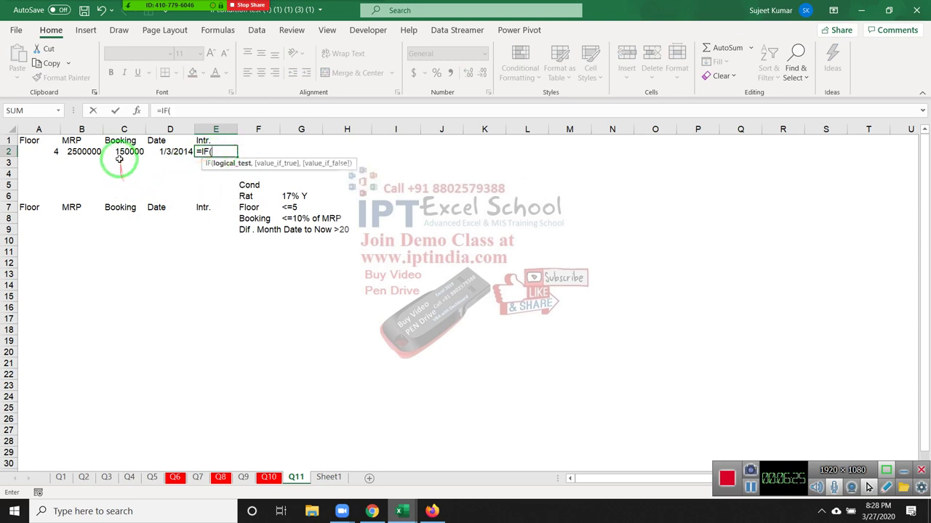
left_click(51, 152)
key("BackSpace")
key("BackSpace")
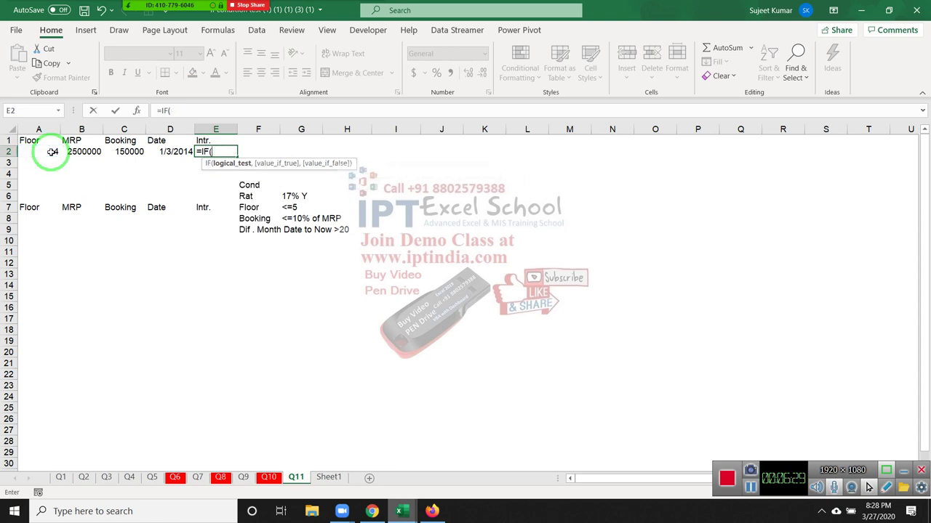
type("an")
key("Tab")
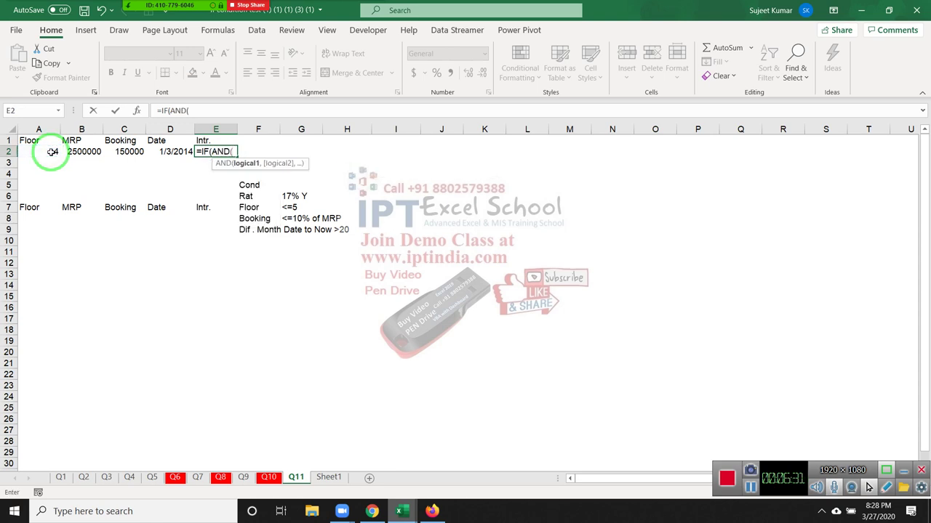
left_click(52, 152)
type("<=")
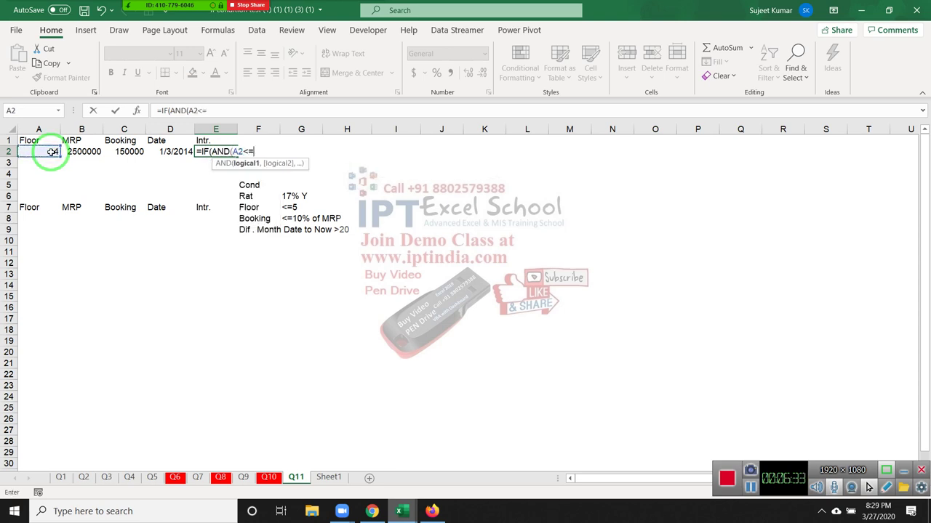
type("5,")
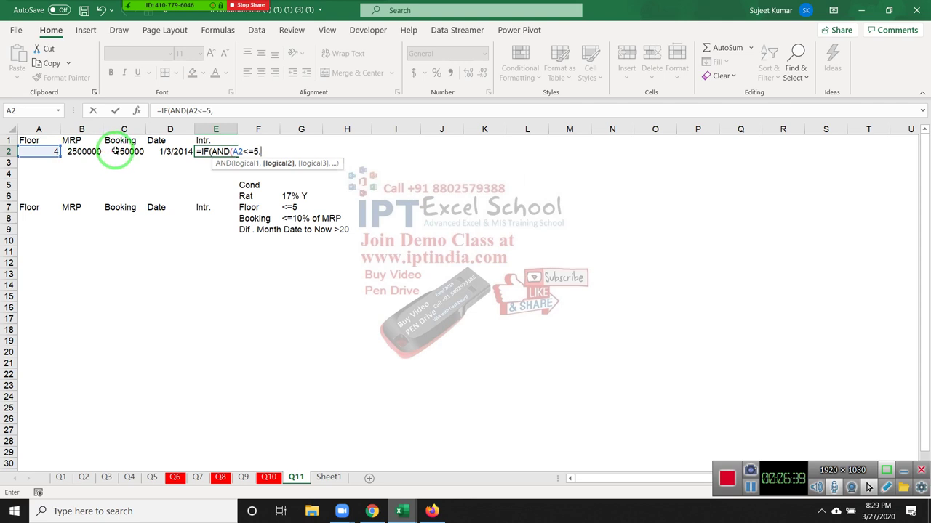
Add the condition comparing booking C2 against a percentage of MRP B2
left_click(116, 151)
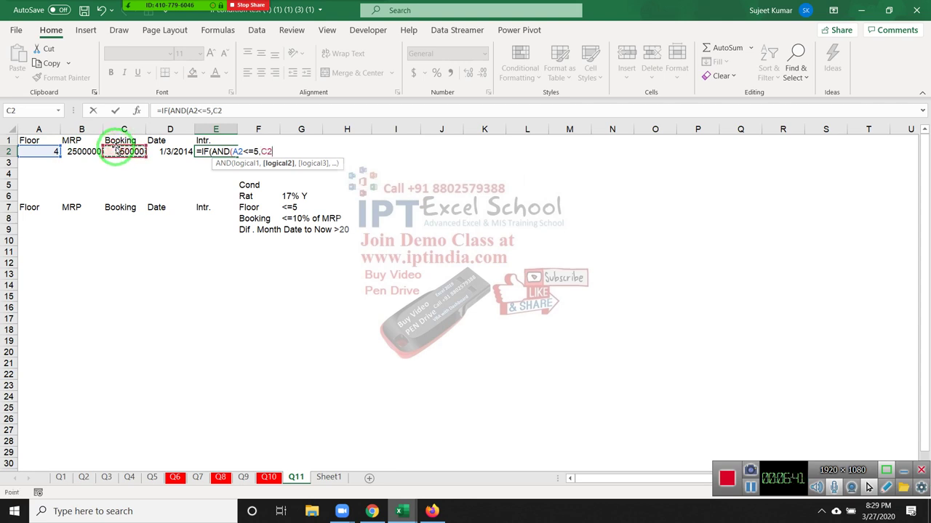
type("<")
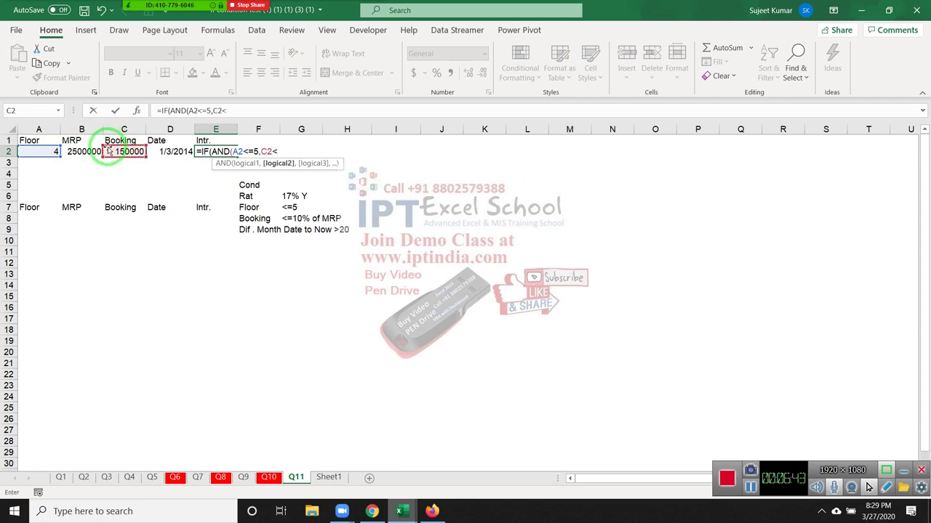
left_click(90, 151)
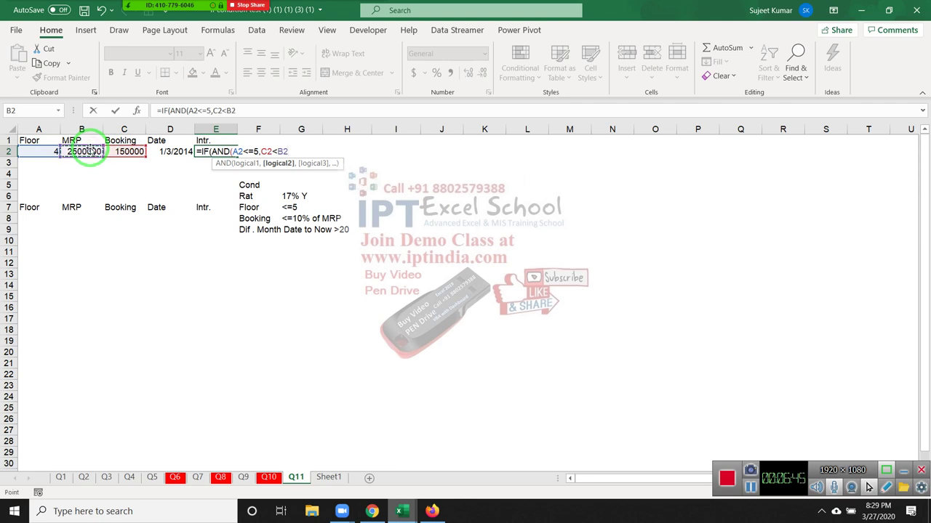
type("*2")
type("0%")
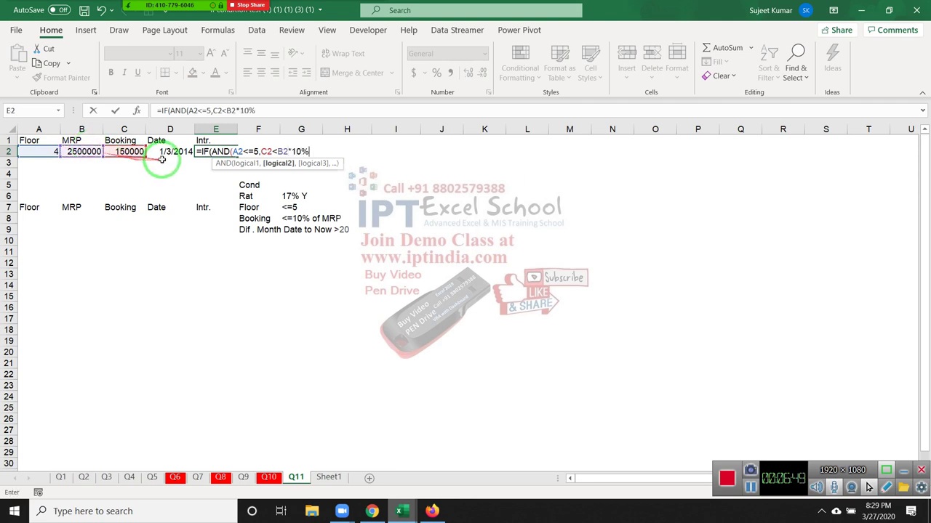
type(",")
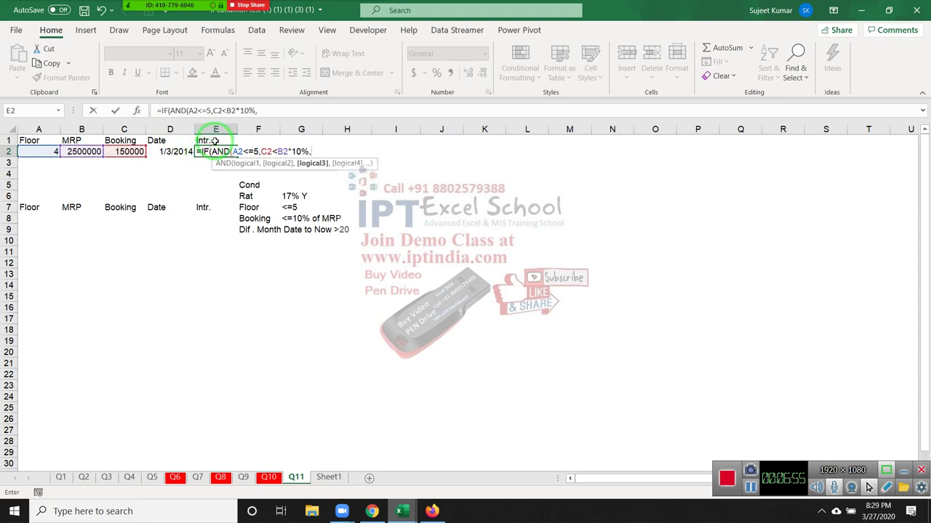
Add the months-elapsed condition (TODAY()-D2)/30>20 and close the AND
type("t")
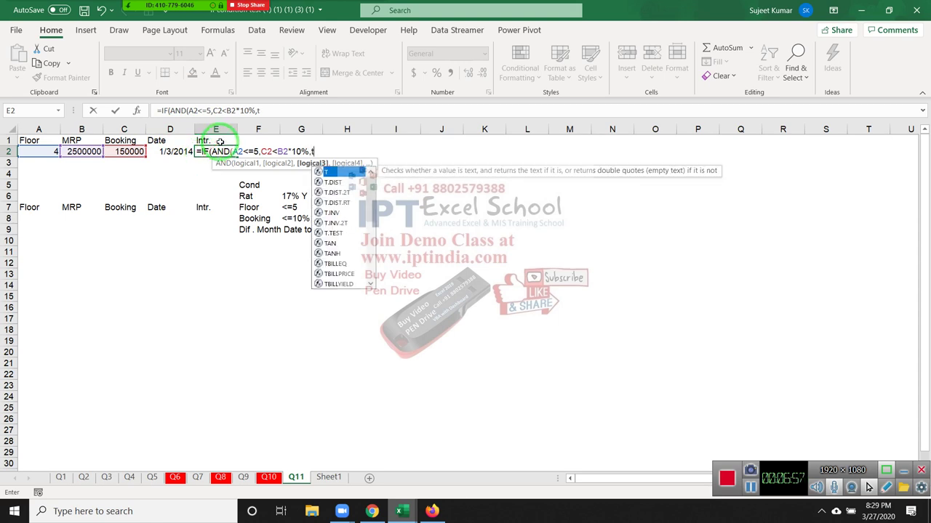
type("oda")
key("Tab")
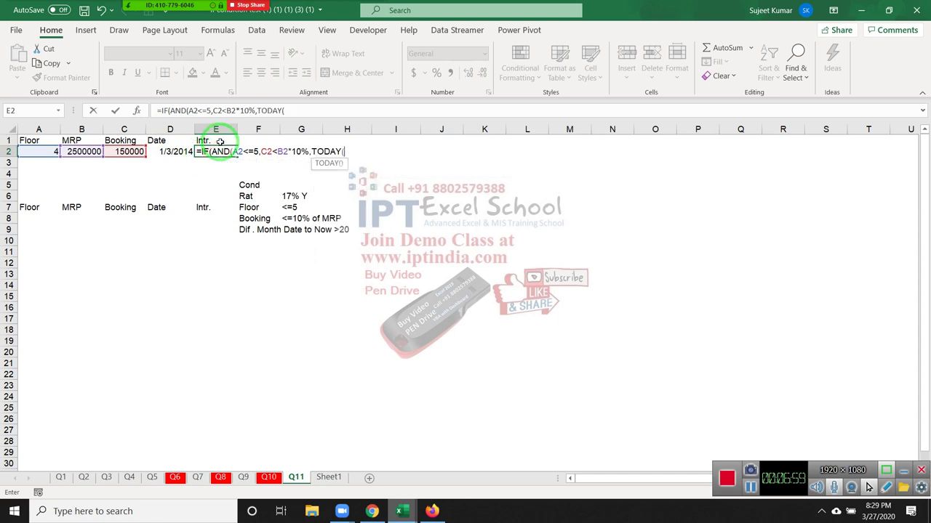
type(")-")
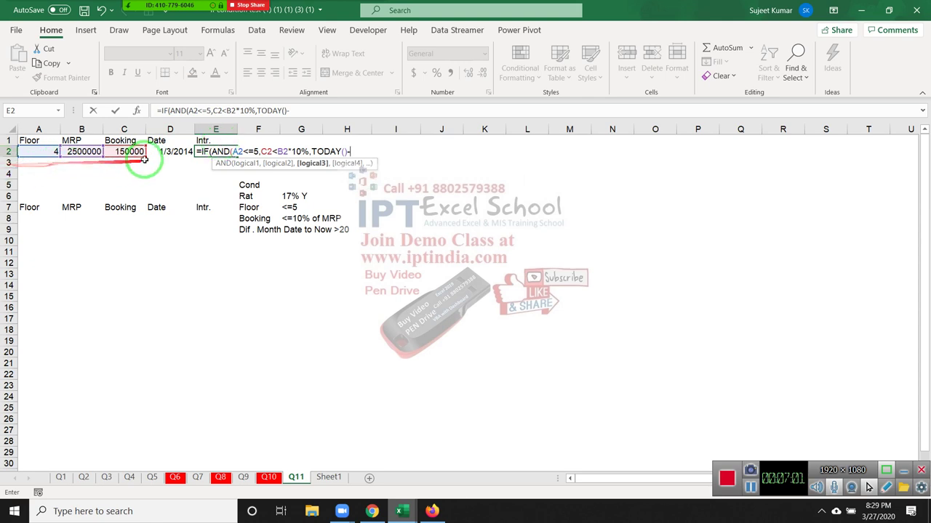
left_click(172, 150)
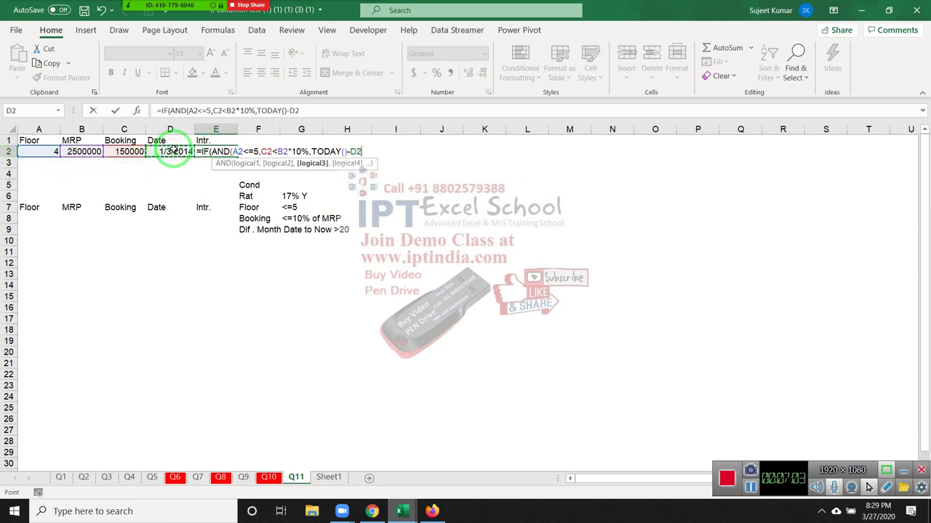
left_click_drag(231, 152, 281, 147)
left_click(312, 151)
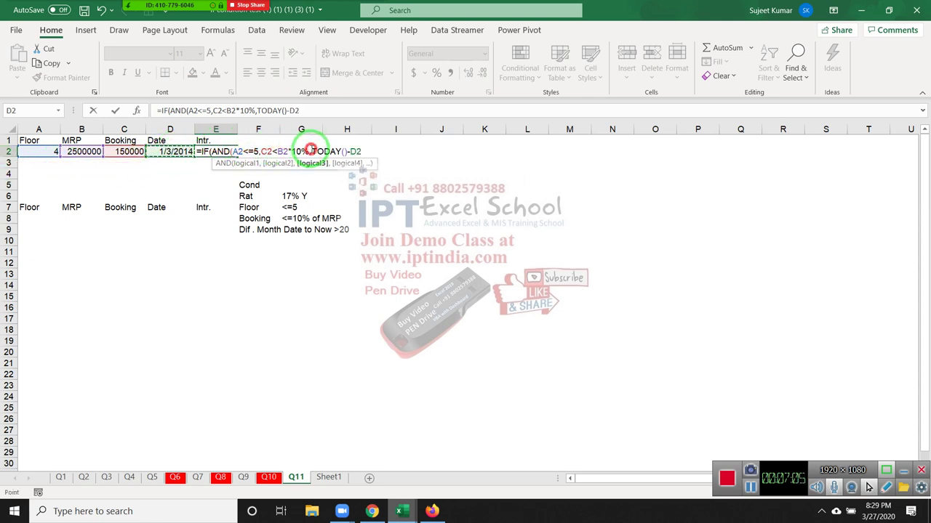
type("(")
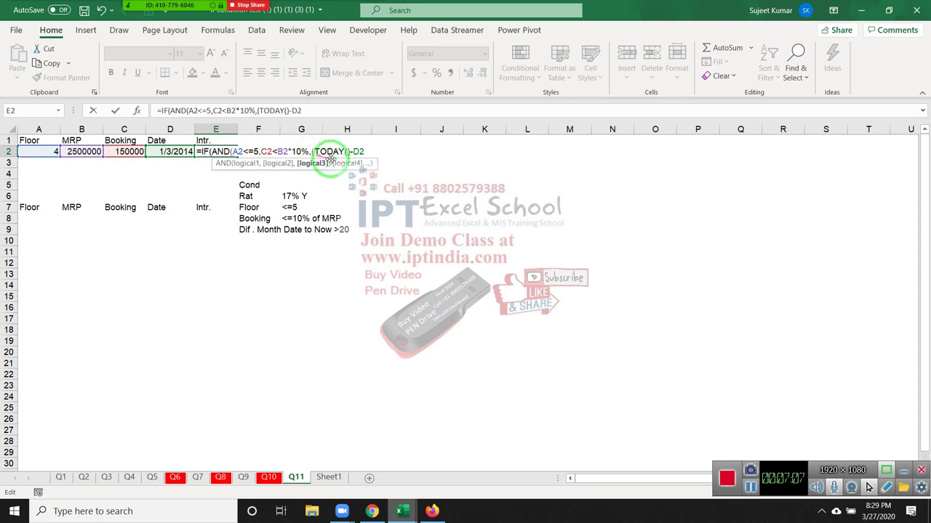
left_click(368, 149)
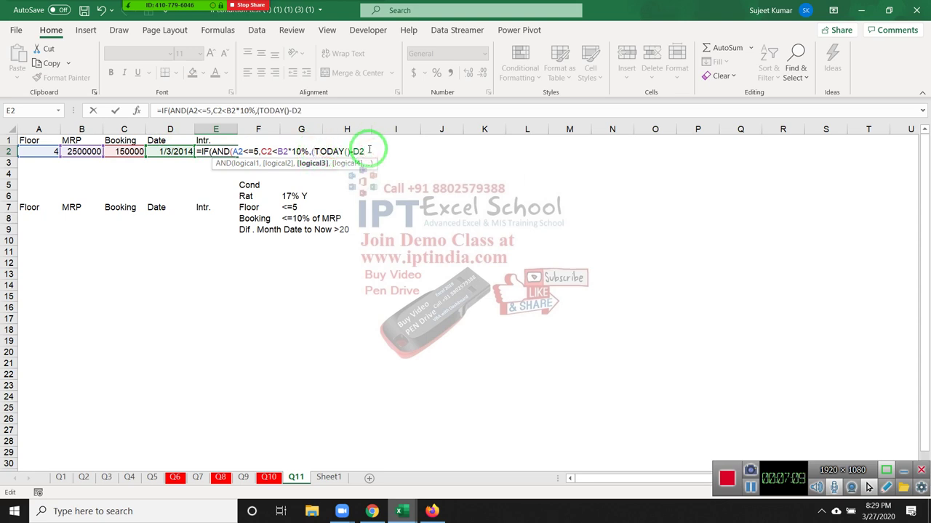
type(")")
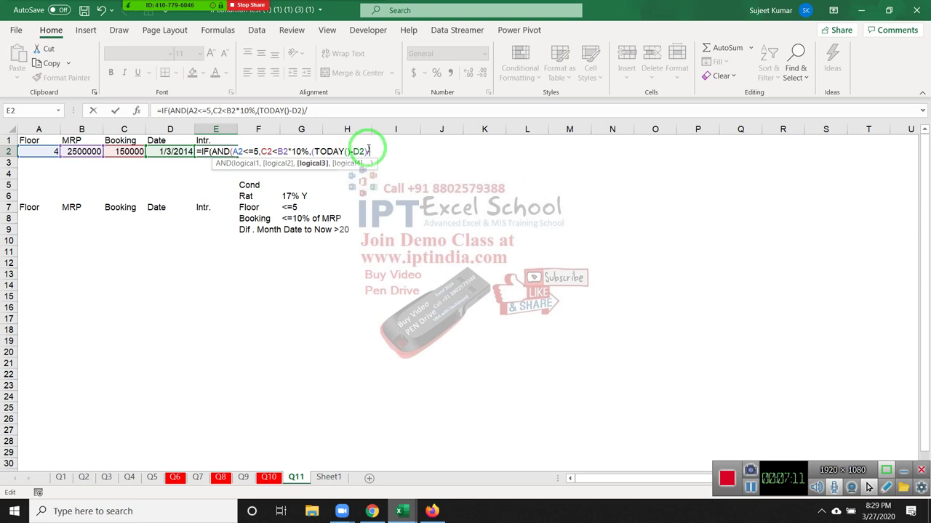
type("/30")
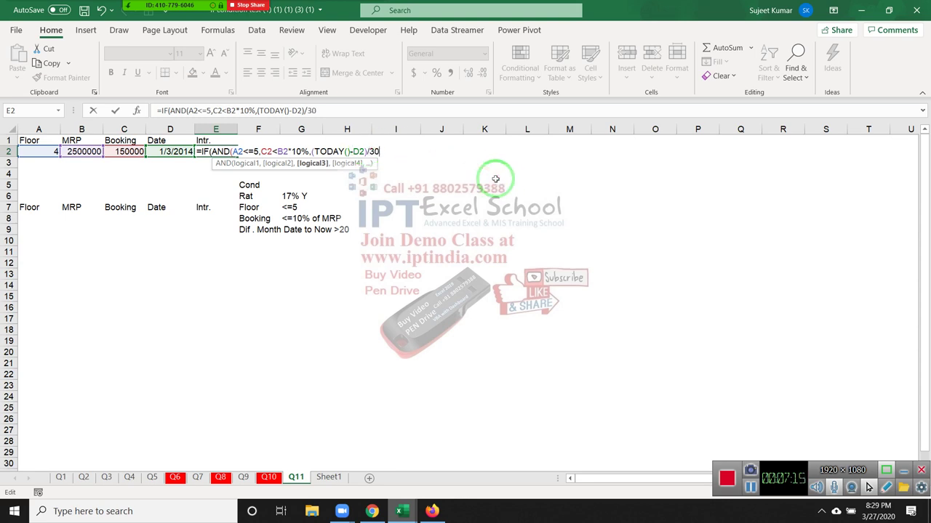
type(">")
type("20")
type(")")
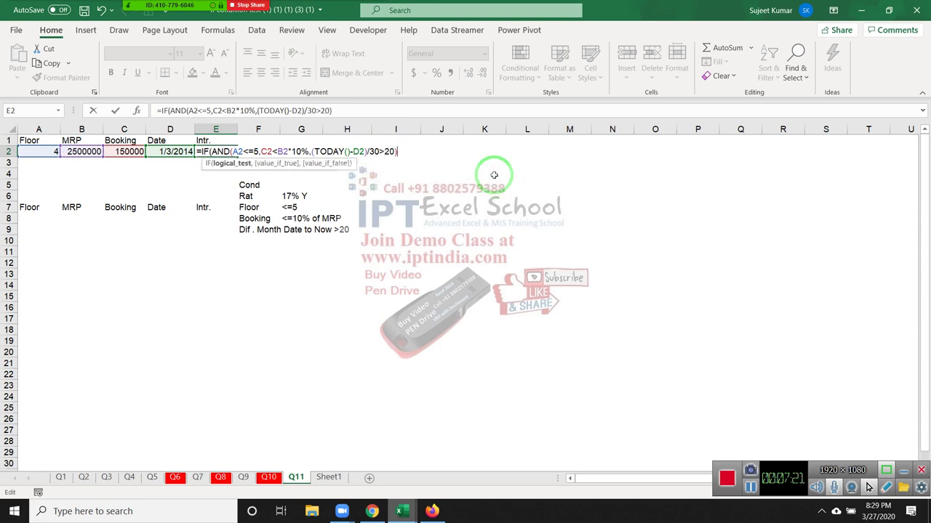
type(",(")
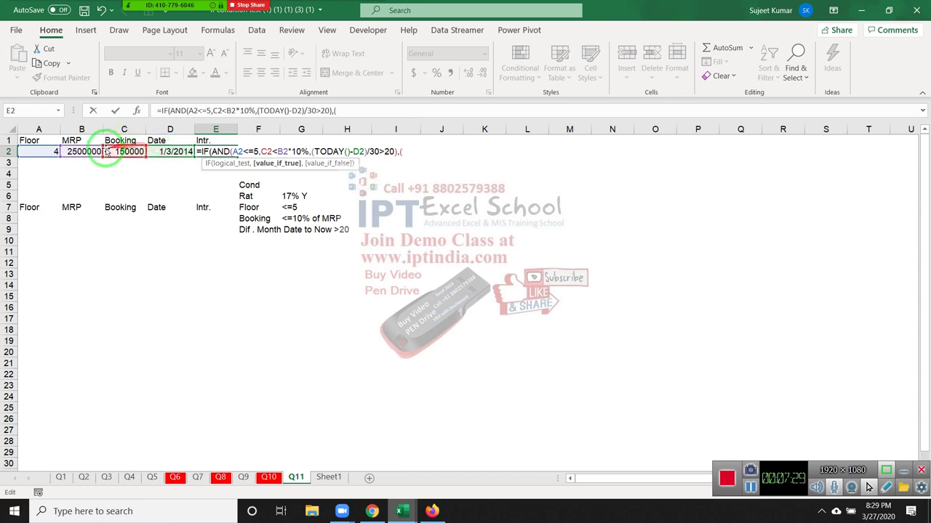
Build the true-case term ((B2*10%)-C2)*(17%/12) in E2's formula
left_click(79, 152)
type("*")
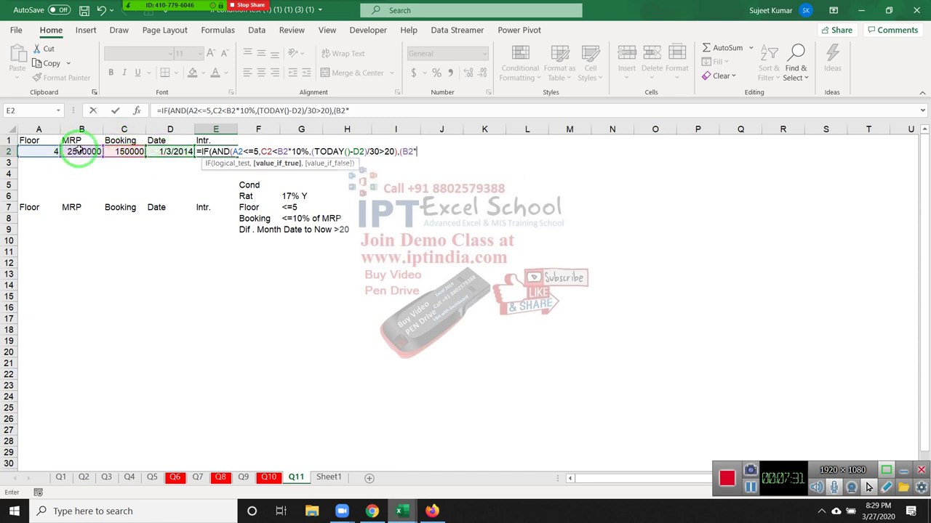
type("10")
type("%")
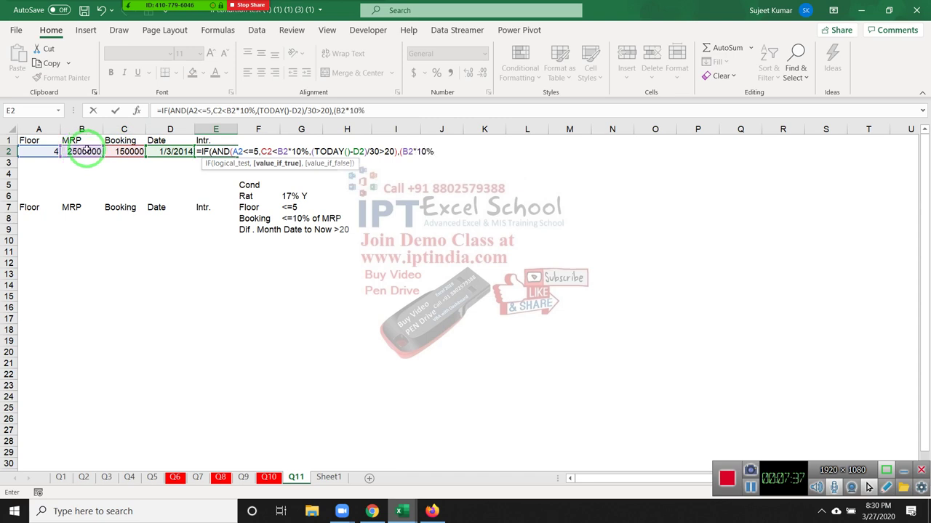
left_click(401, 151)
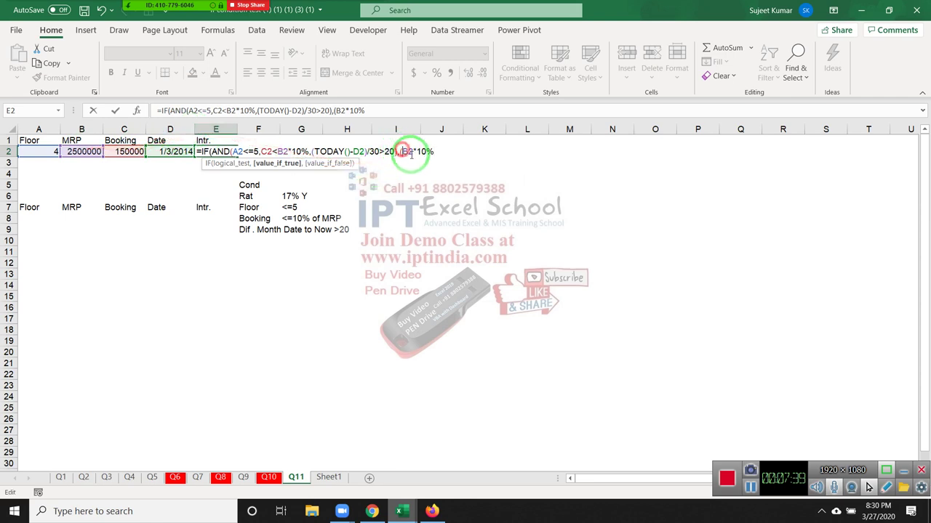
type("(")
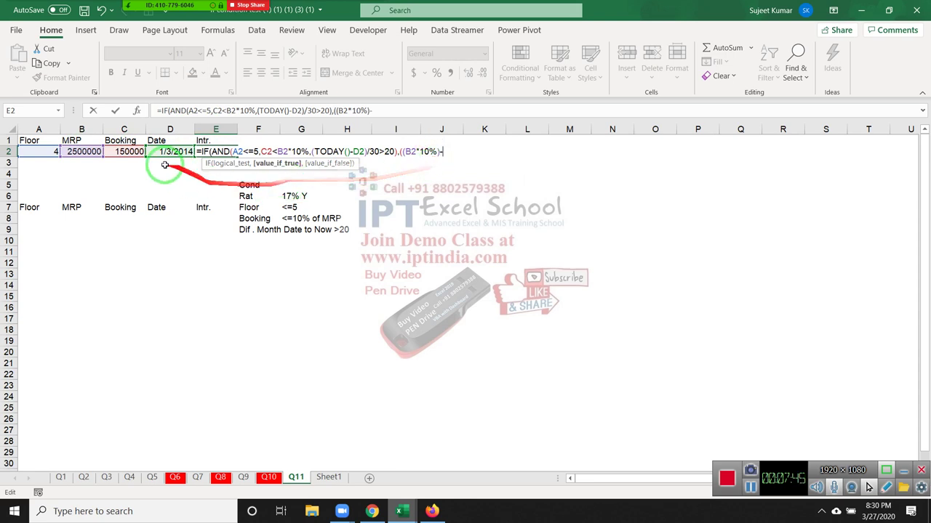
left_click(129, 151)
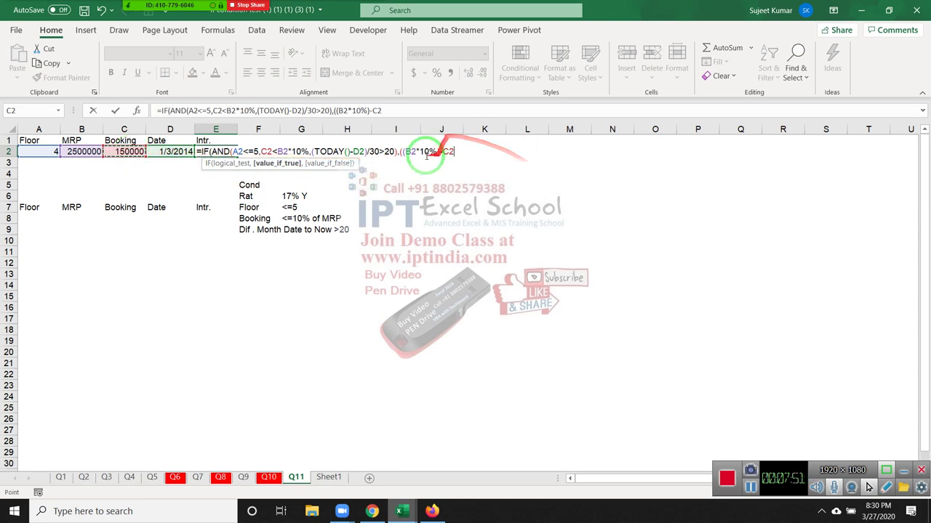
left_click(405, 151)
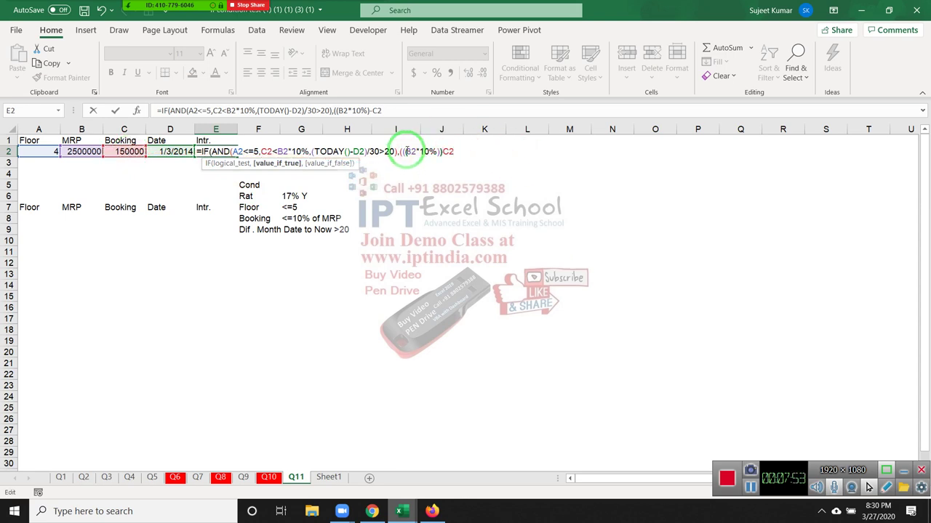
type("(")
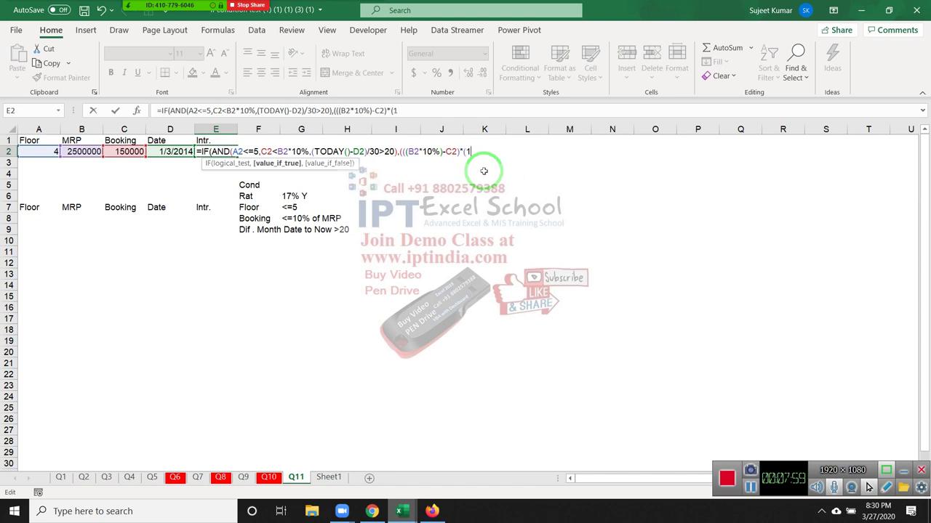
type("7")
type("%/12)*(")
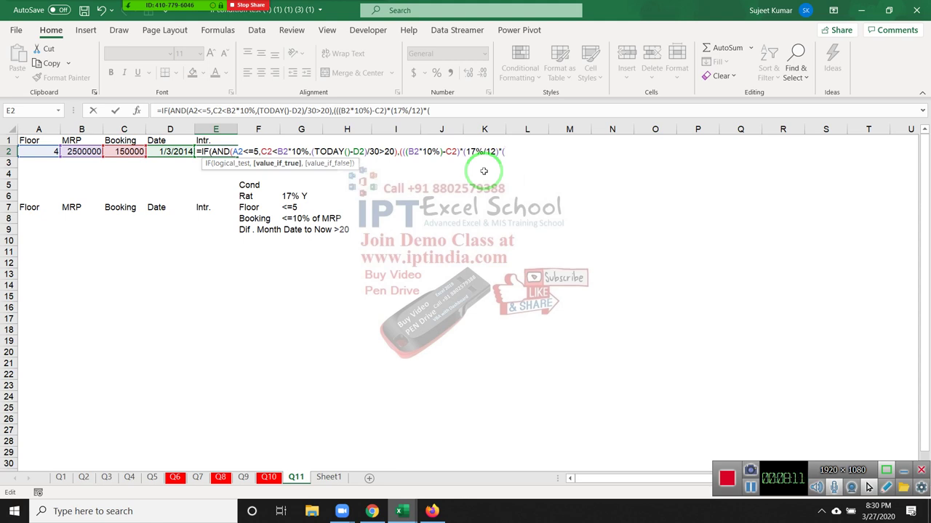
Append the months factor built from (TODAY()-D2)/30 to the interest term
type("to")
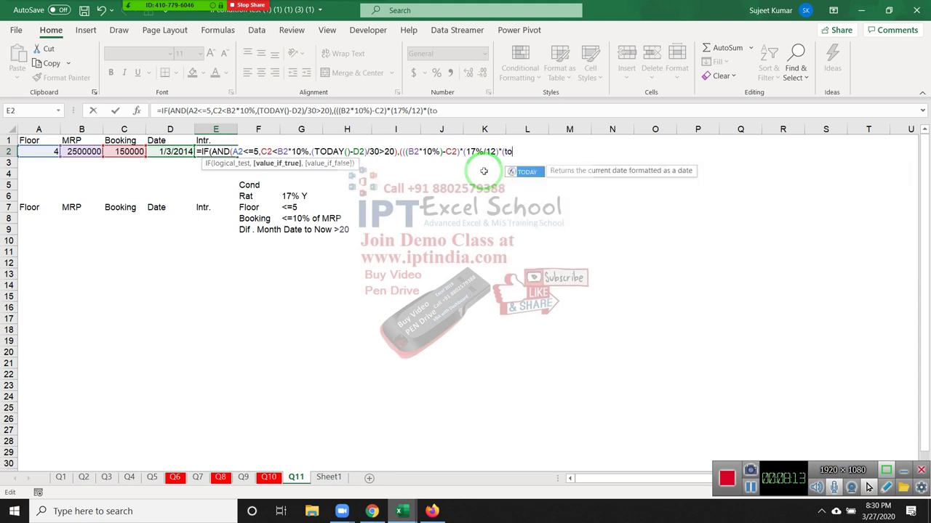
key("Tab")
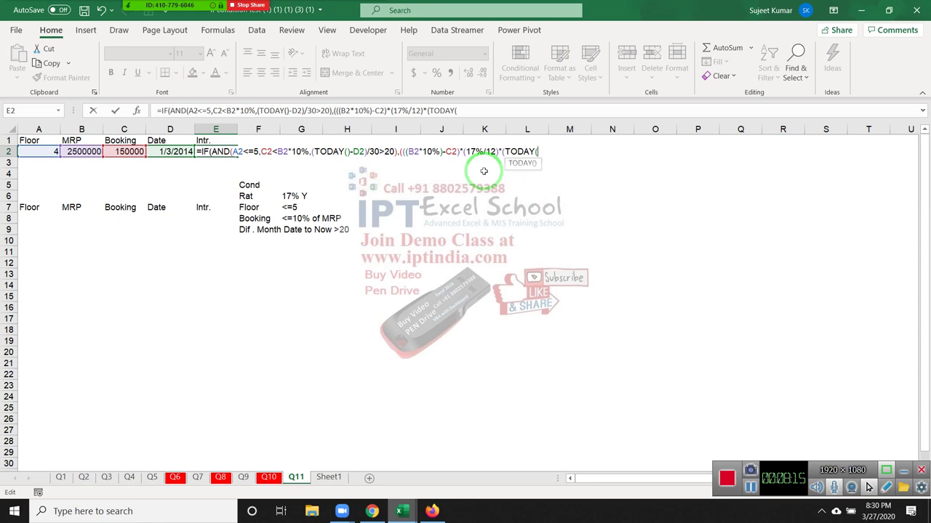
type(")-")
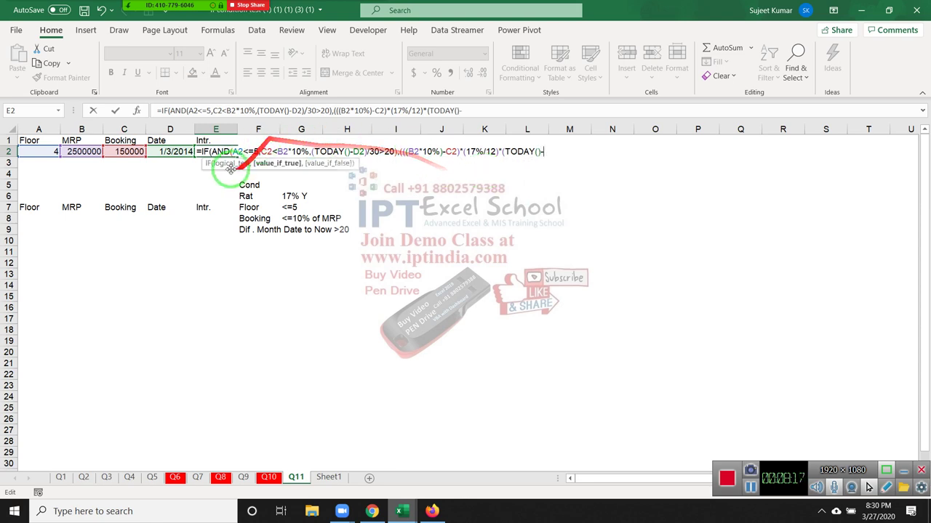
left_click(167, 151)
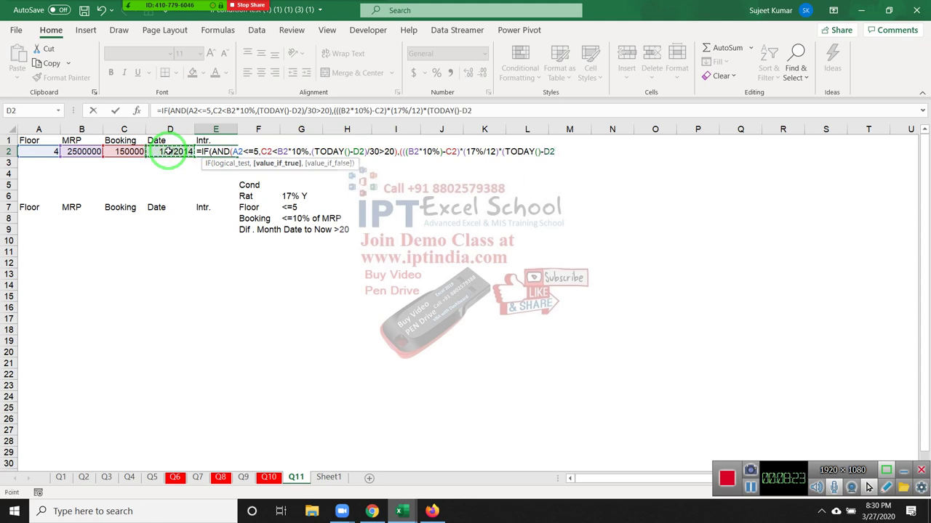
type(")")
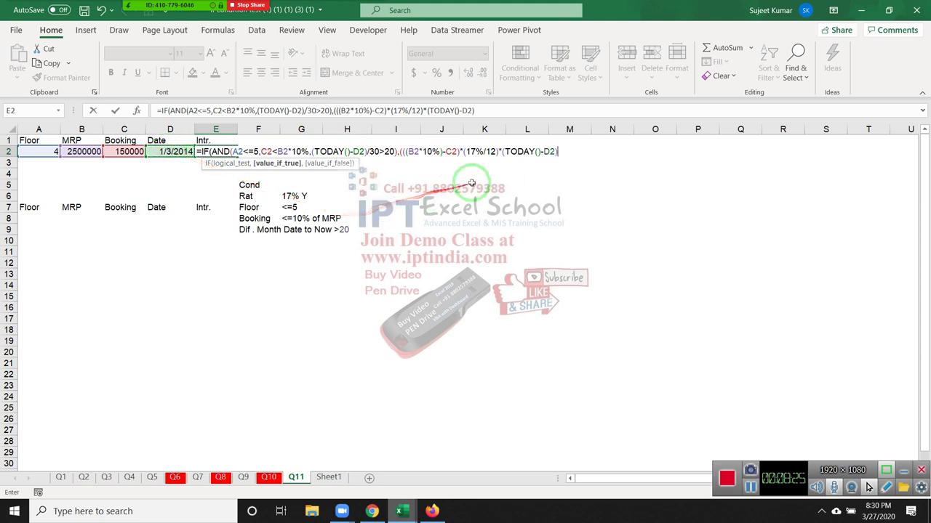
left_click(501, 153)
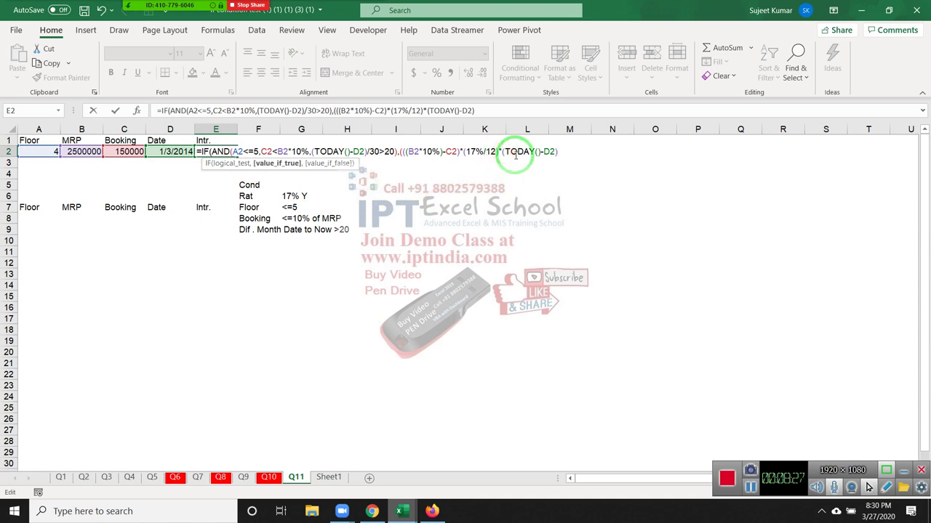
type("(")
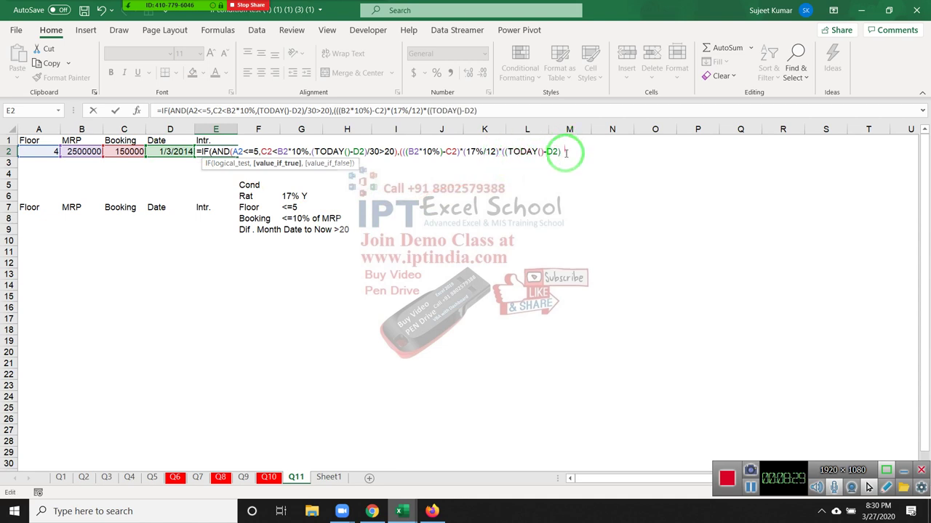
left_click(564, 152)
type("/3")
type("0)")
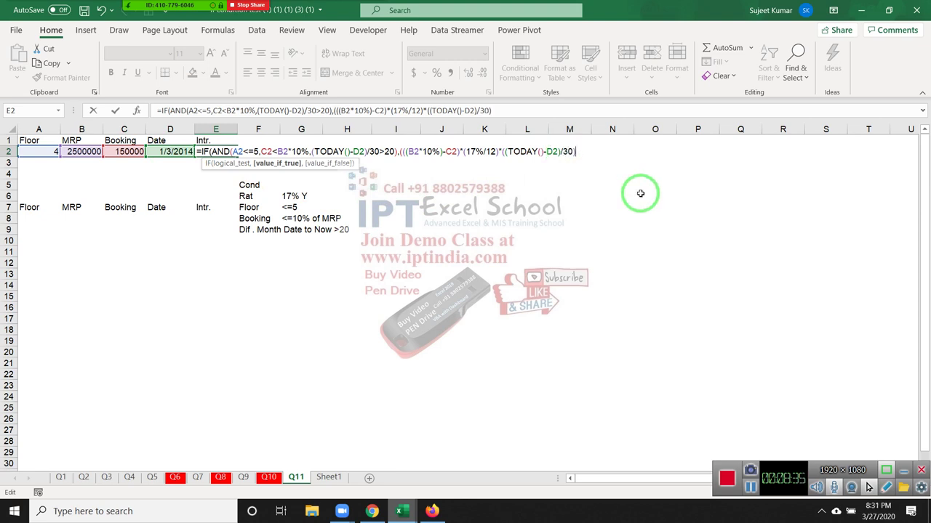
type("-")
type("20")
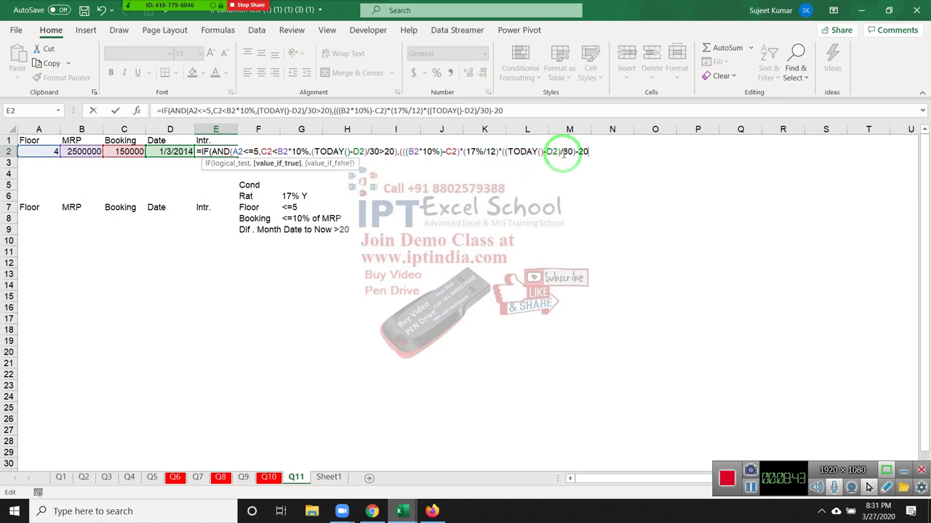
left_click(506, 153)
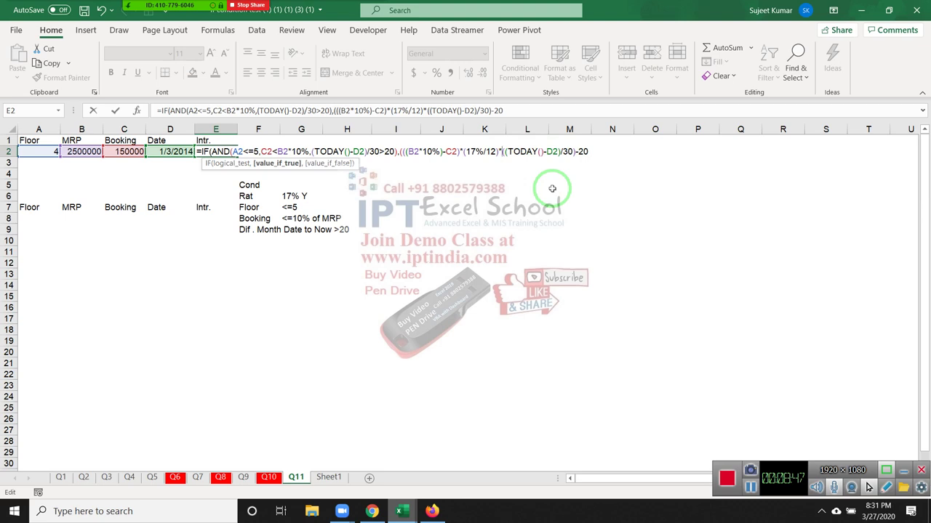
type("(")
left_click(594, 151)
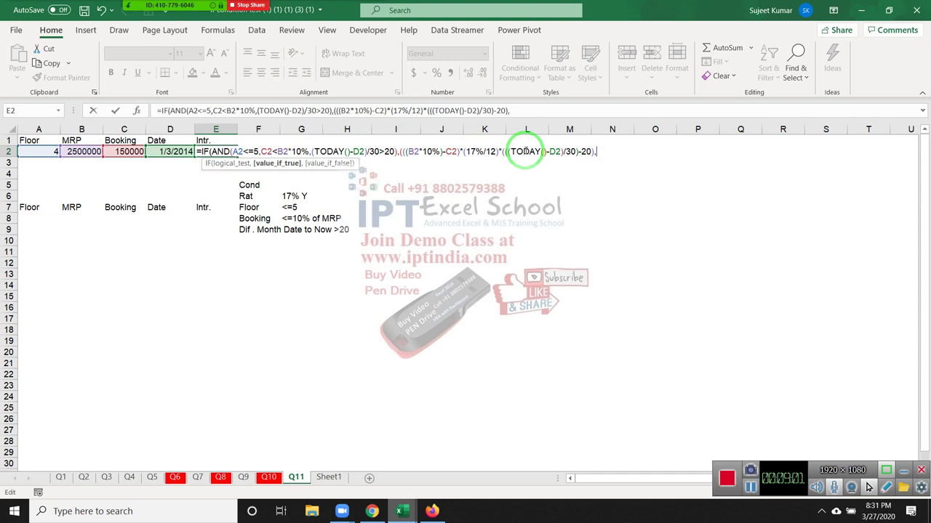
Fix the stray comma and brackets, add 0 as the false value, and commit, giving 79097.22
key("BackSpace")
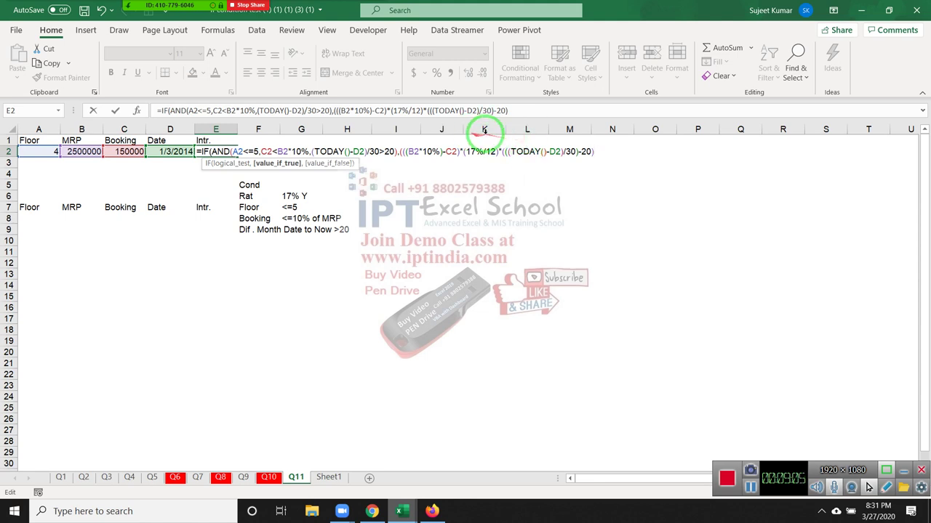
left_click(314, 152)
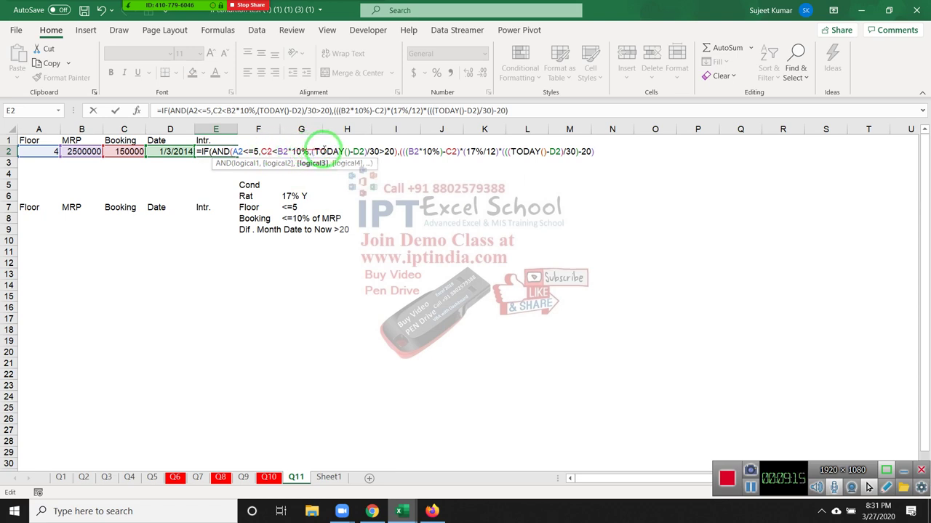
left_click(399, 152)
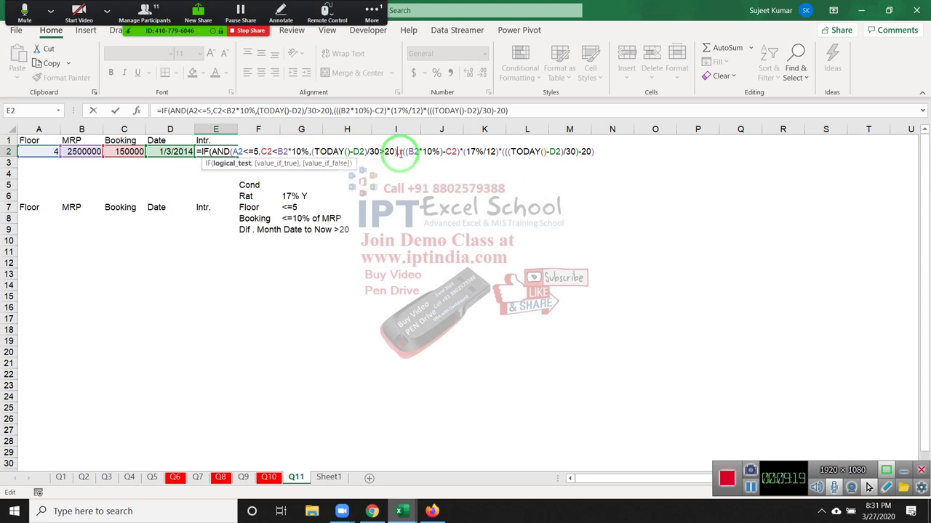
type(",")
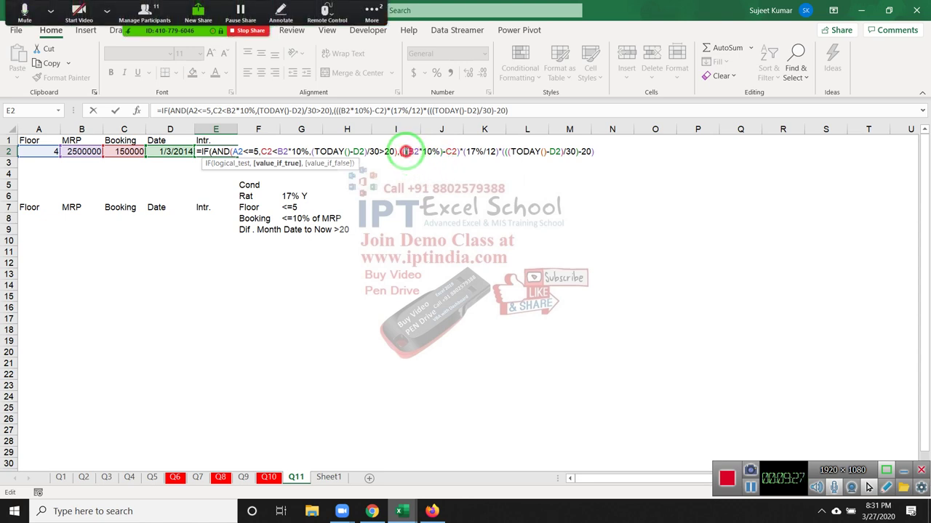
left_click(402, 152)
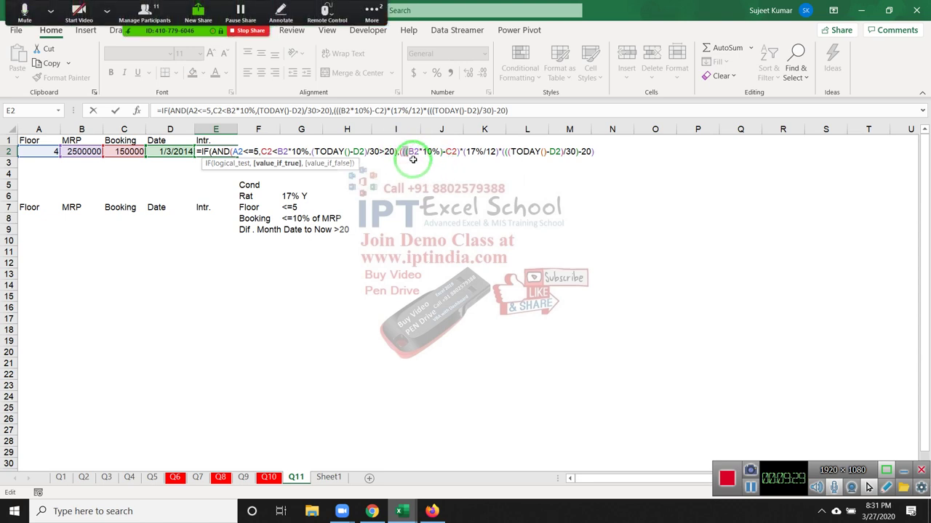
left_click_drag(402, 151, 441, 155)
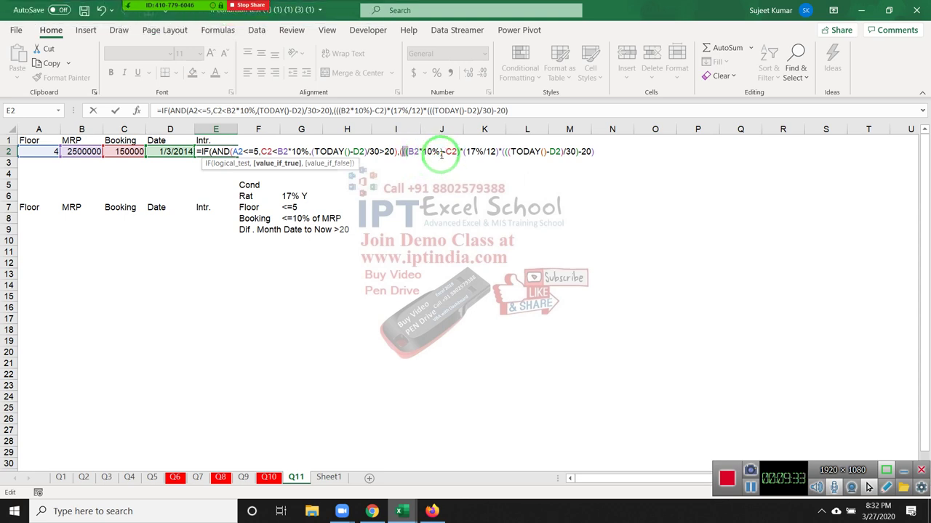
left_click_drag(442, 155, 456, 152)
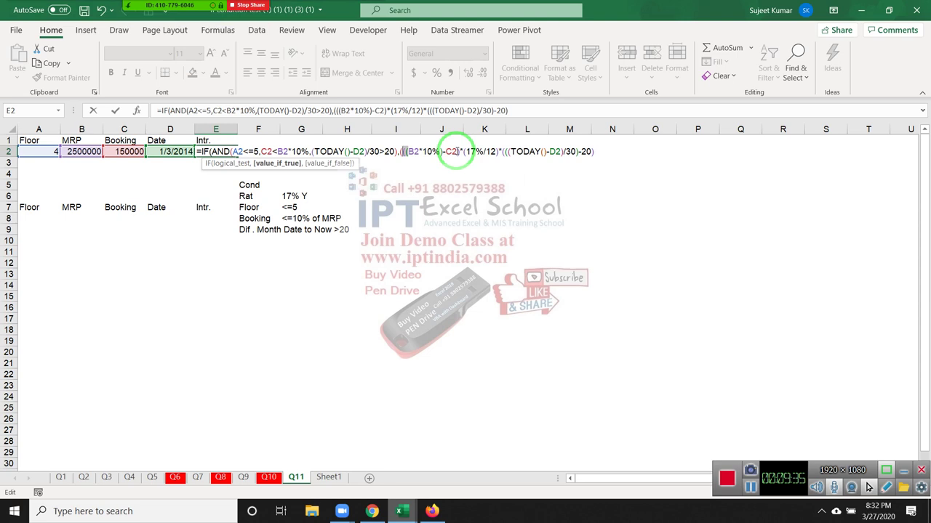
left_click(402, 152)
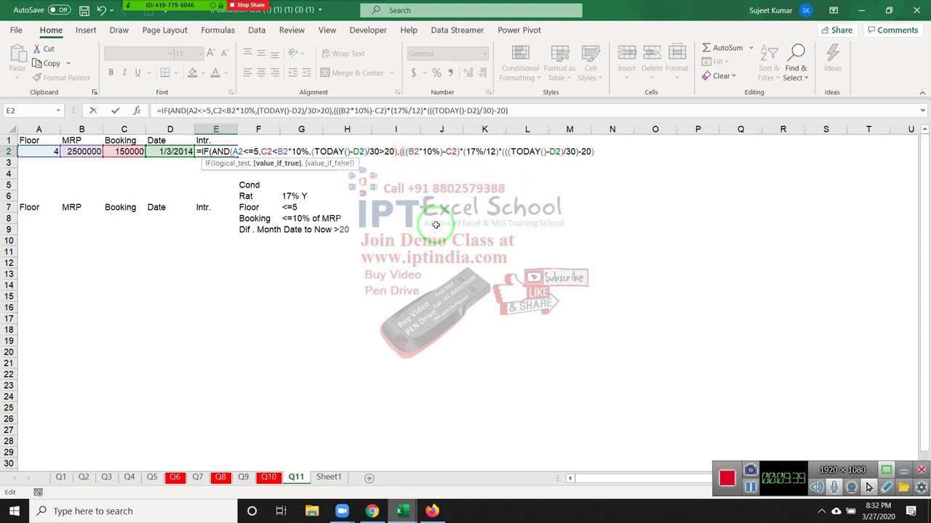
key("BackSpace")
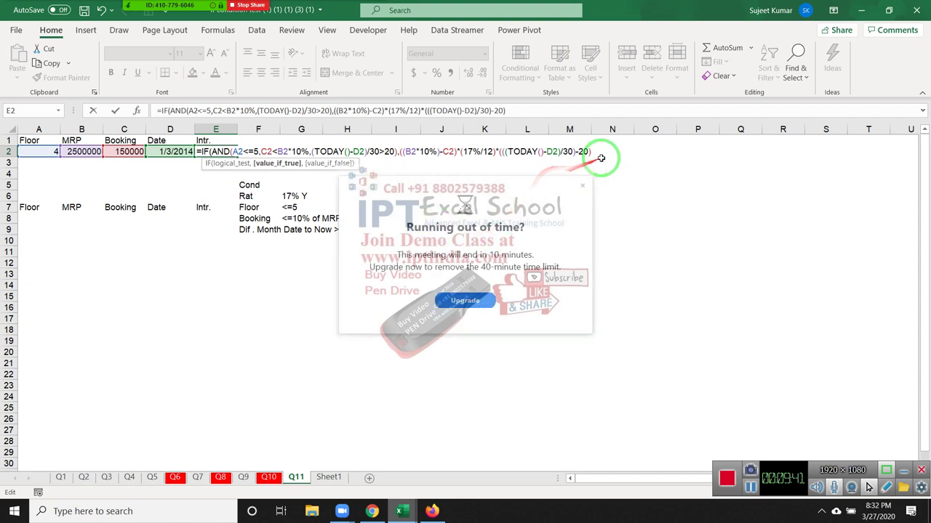
left_click(586, 185)
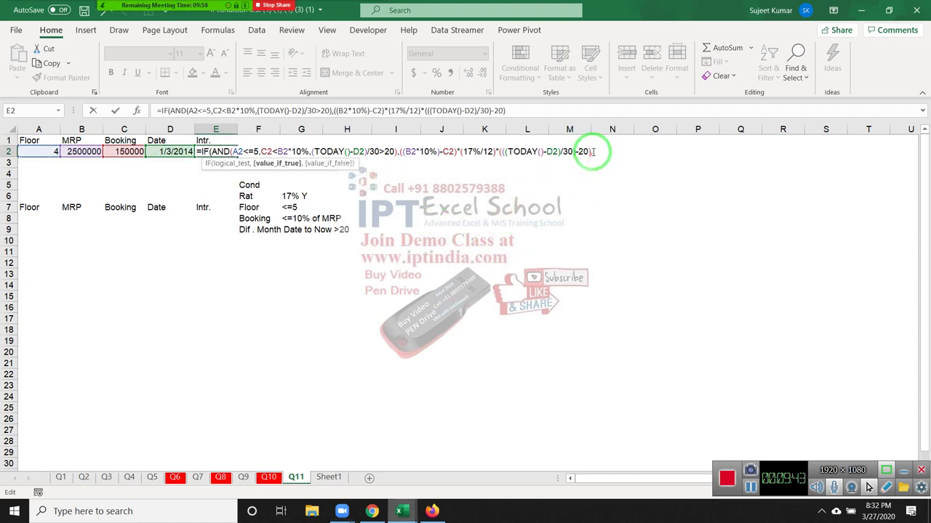
type(",")
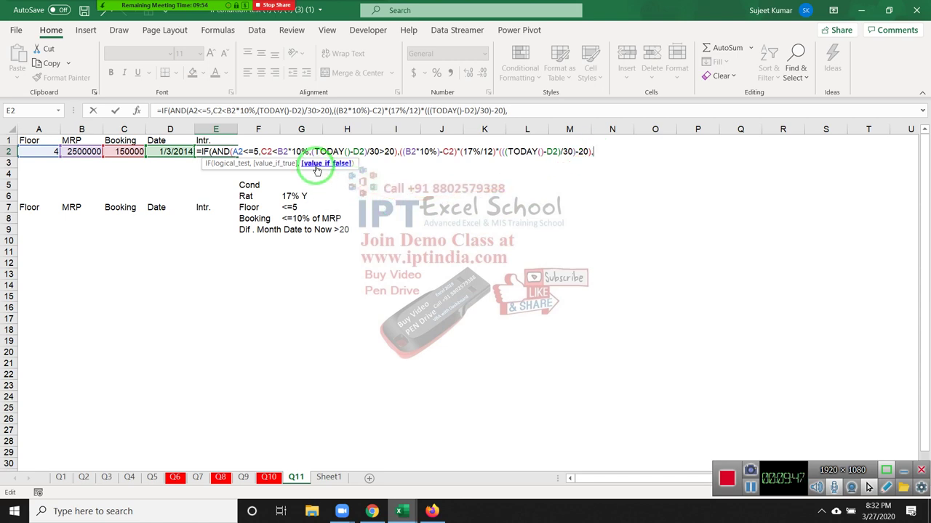
type("0")
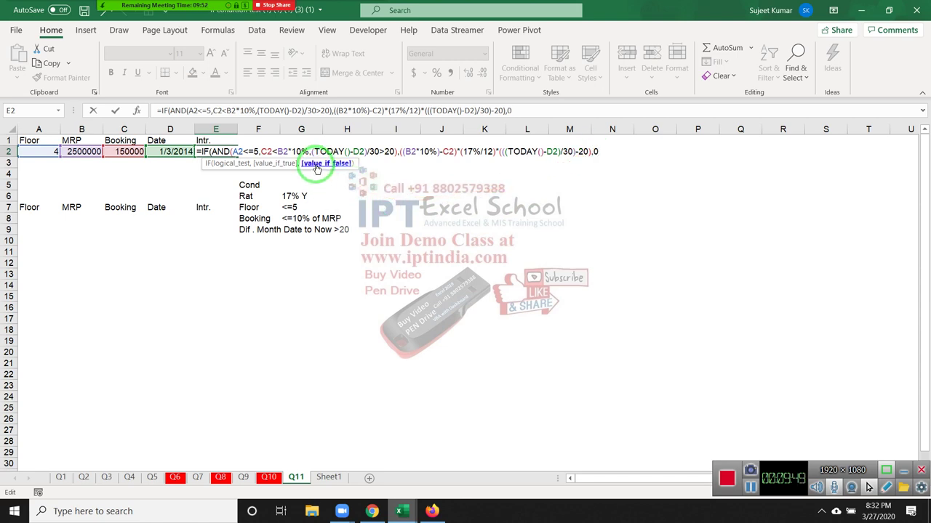
type(")")
key("Return")
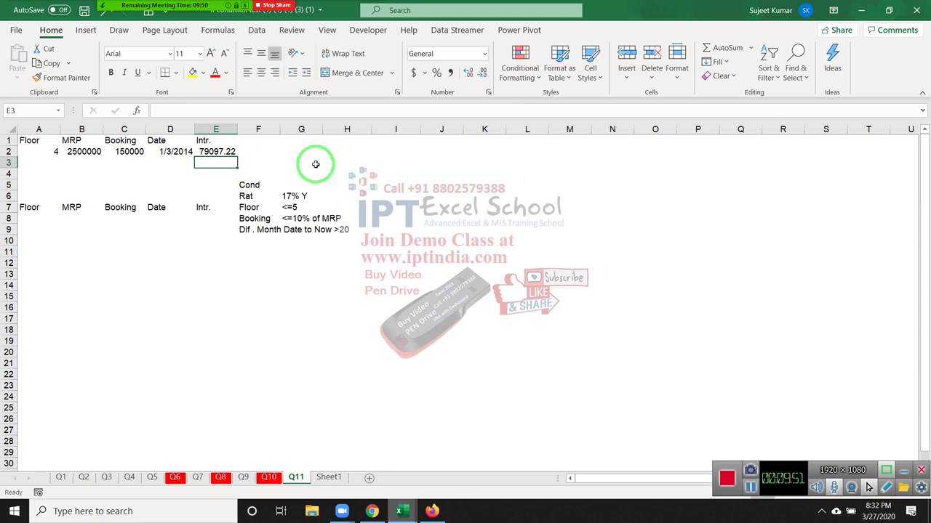
key("Up")
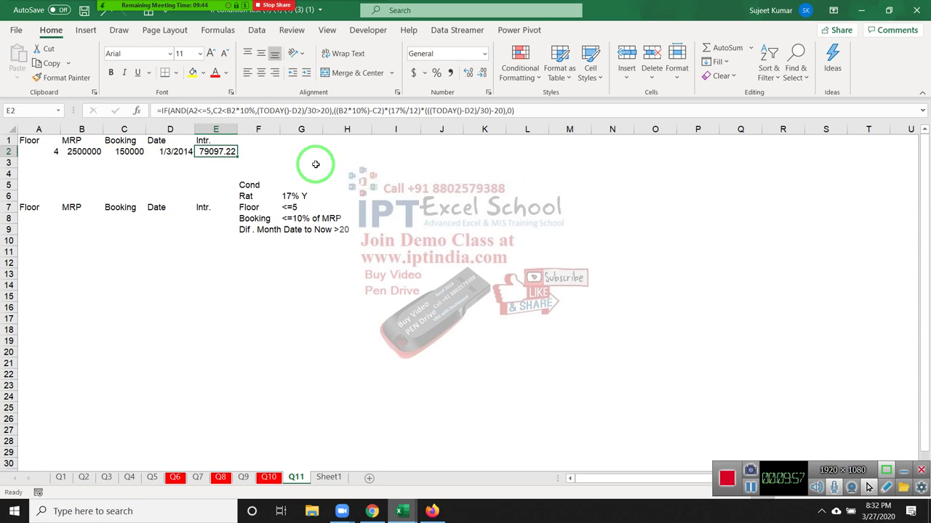
key("F2")
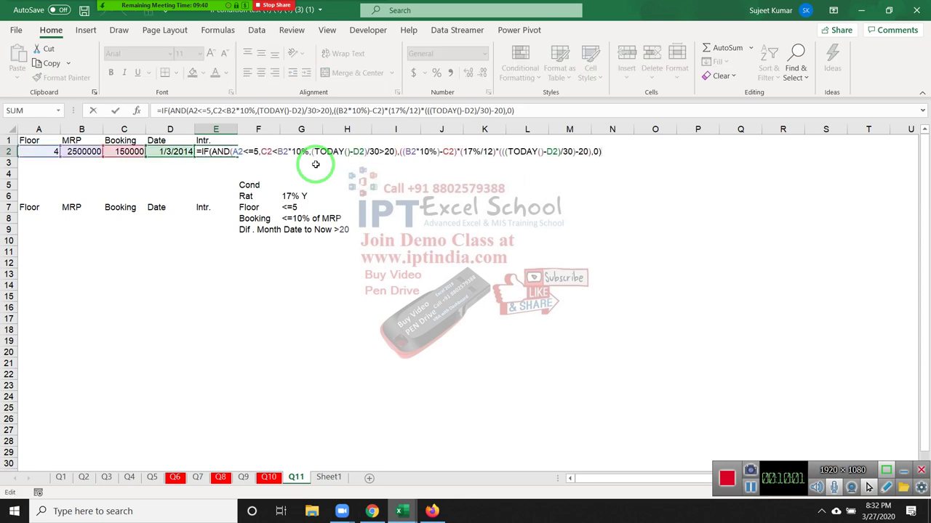
key("ctrl+Return")
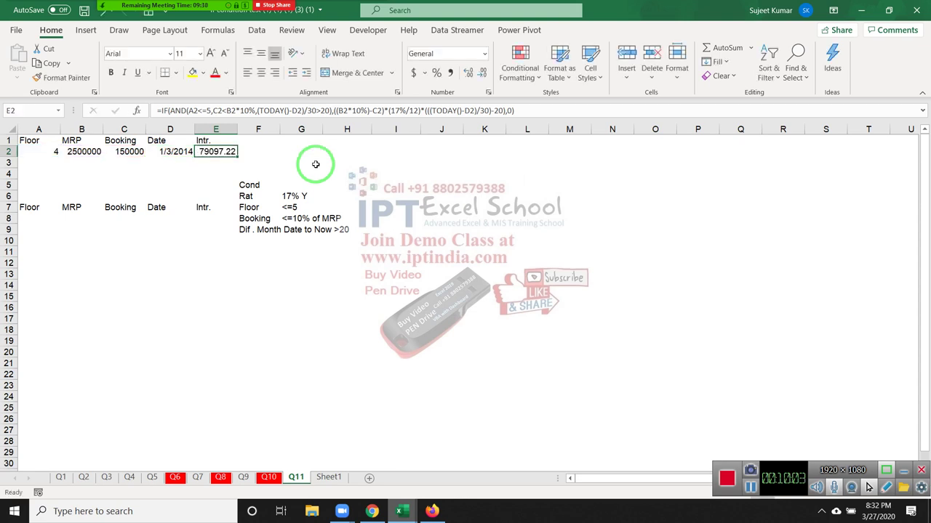
key("Return")
key("Left")
key("Left")
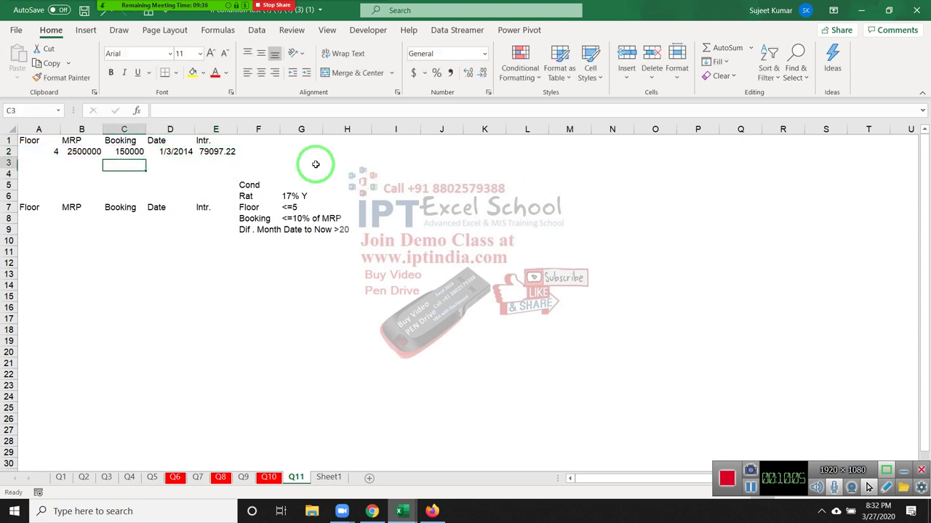
key("Left")
key("Right")
key("Left")
Add helper cells under MRP: 10% of MRP in B3 (250000) and B3 minus the booking amount in B4 (100000)
type("=")
key("Up")
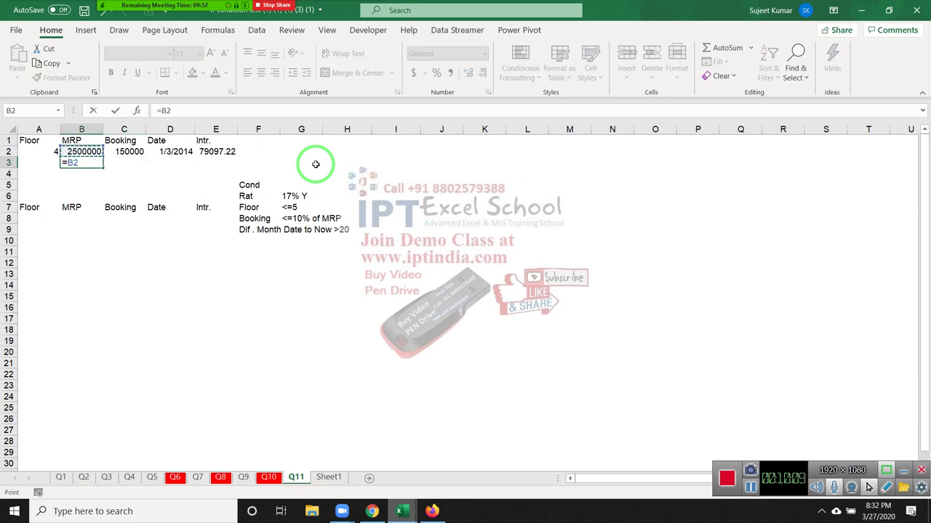
type("20")
key("BackSpace")
key("BackSpace")
key("Return")
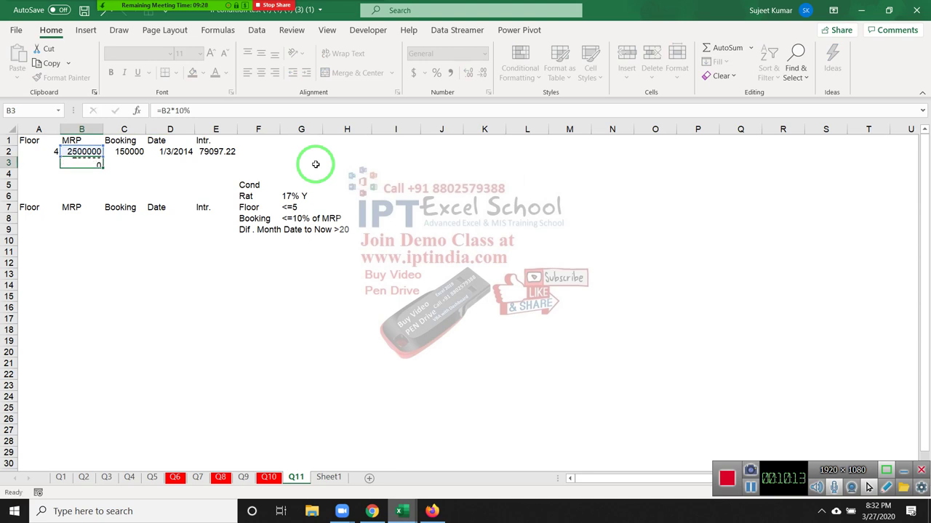
type("=")
key("Up")
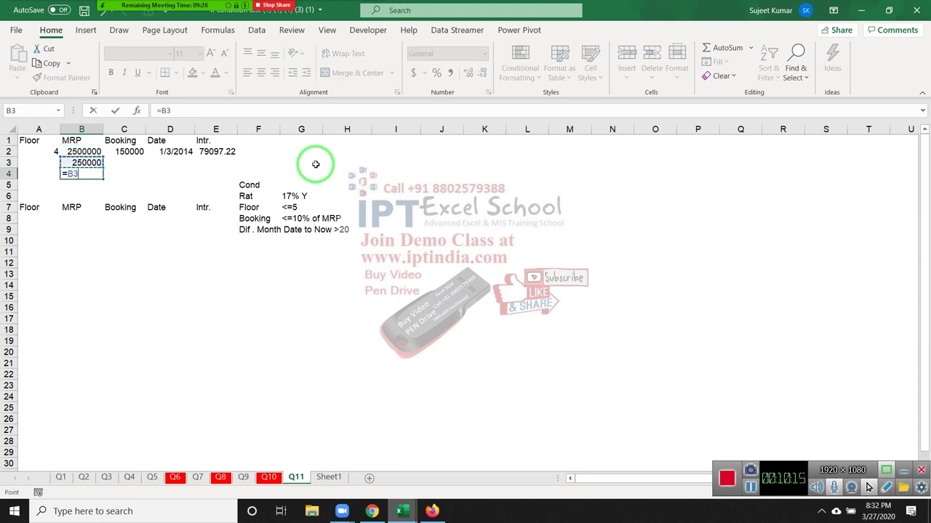
type("-")
key("Up")
key("Up")
key("Right")
key("Return")
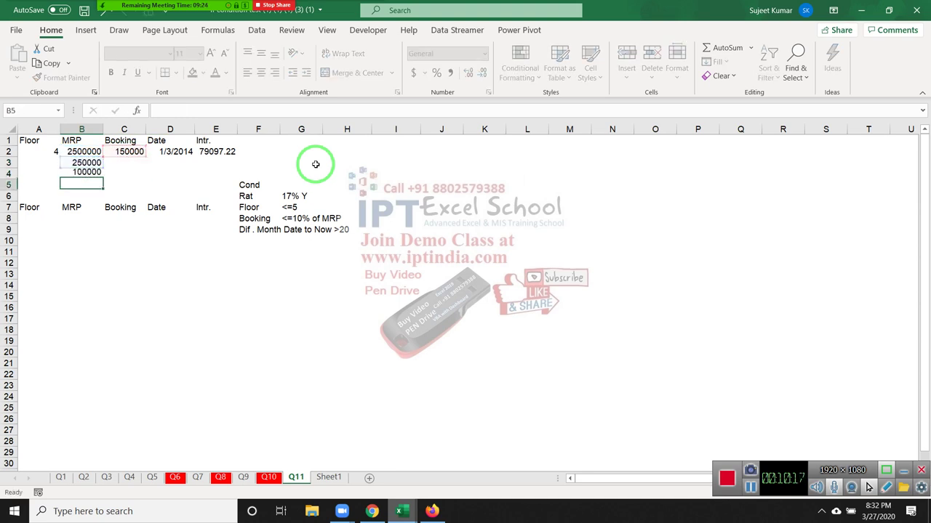
Put =TODAY() in D3 and the days since booking, =D3-D2 (2275), in D4
key("Up")
key("Right")
key("Right")
key("Up")
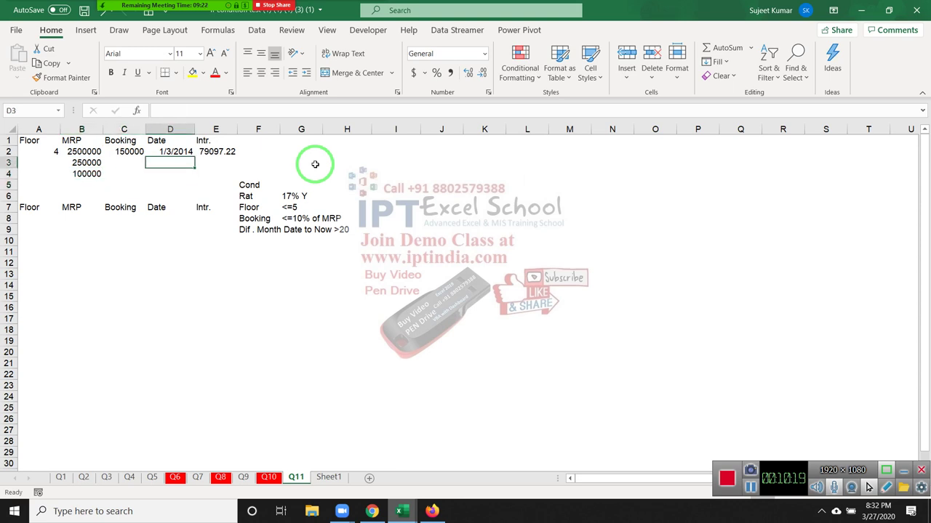
type("=tod")
key("Tab")
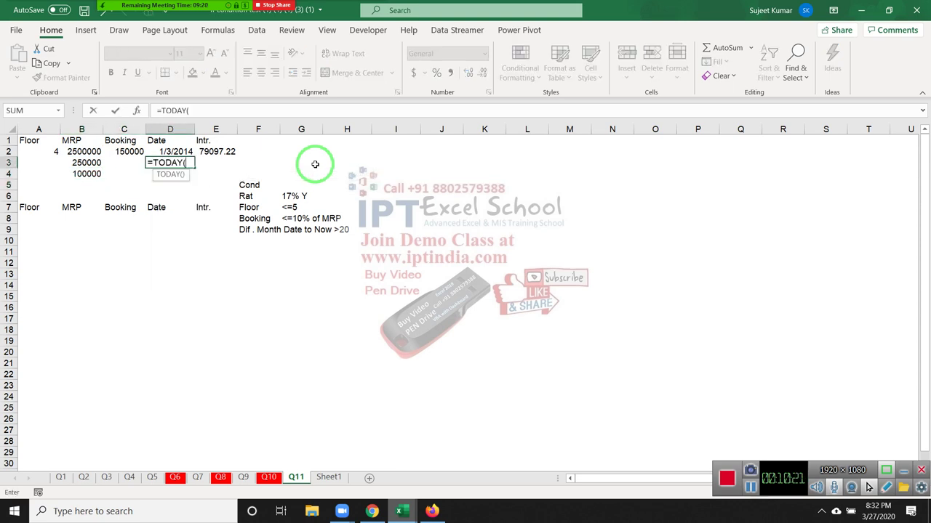
key("Return")
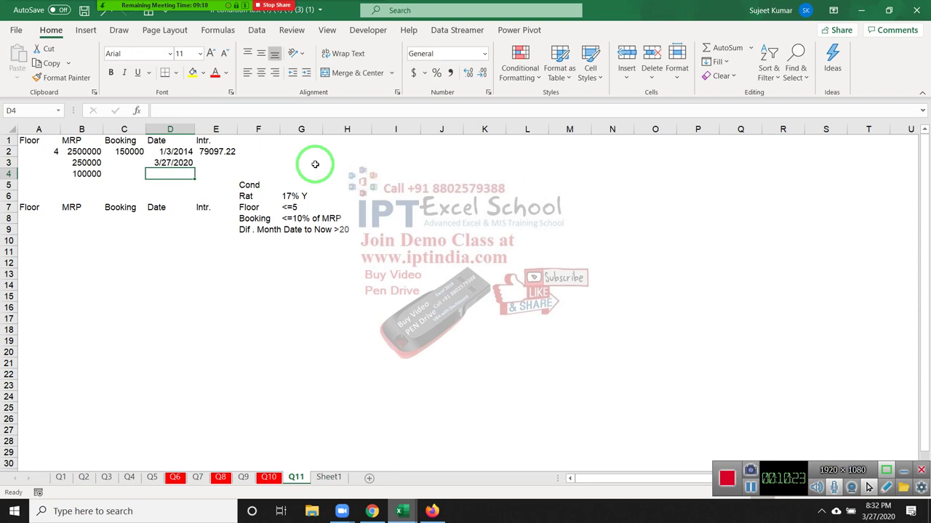
type("=")
key("Up")
type("-")
key("Up")
key("Up")
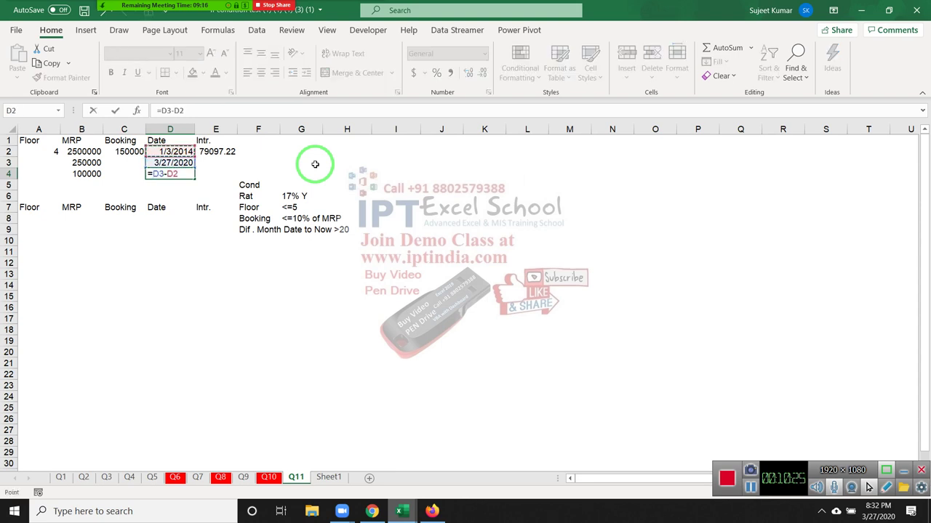
key("Return")
key("Up")
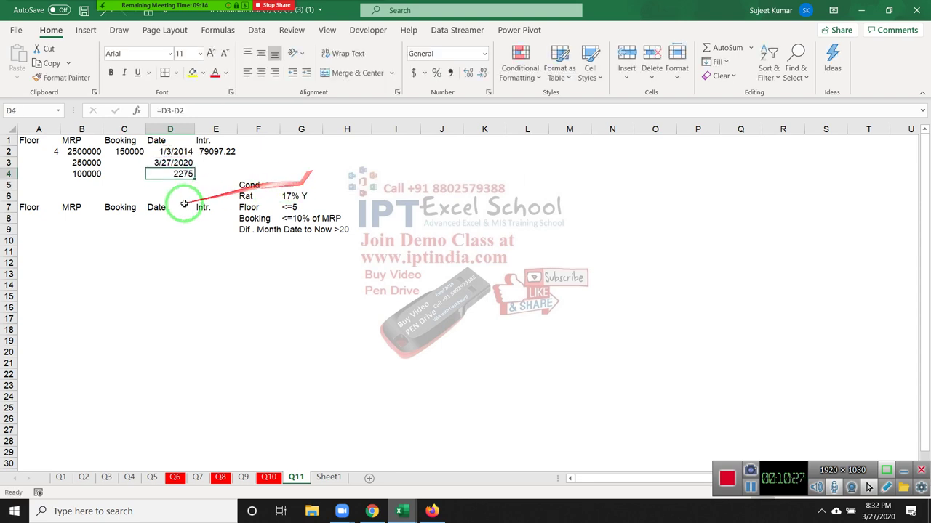
Convert the days to months in D5 with =D4/30 (75.833333)
left_click(175, 185)
type("=")
key("Up")
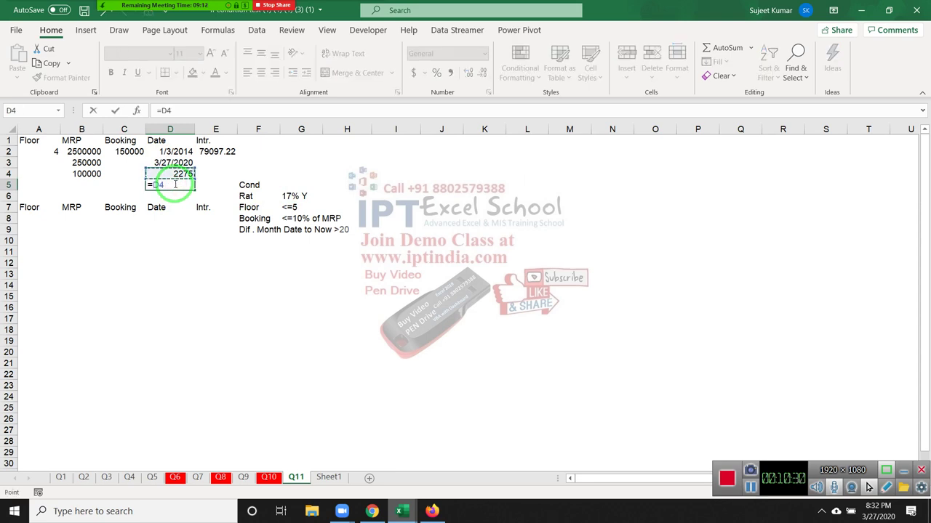
type("/")
type("30")
key("ctrl+Return")
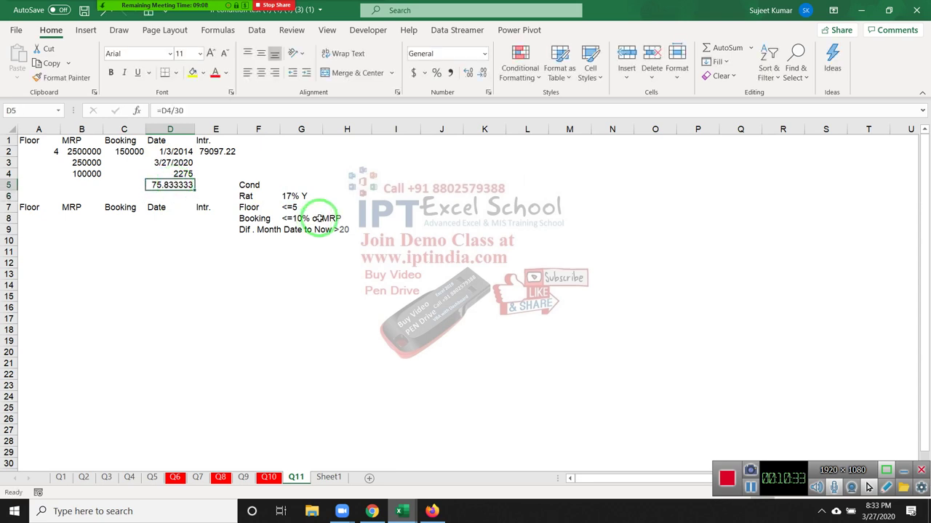
Subtract 20 from the months in D6 with =D5-20 (55.833333)
left_click(185, 195)
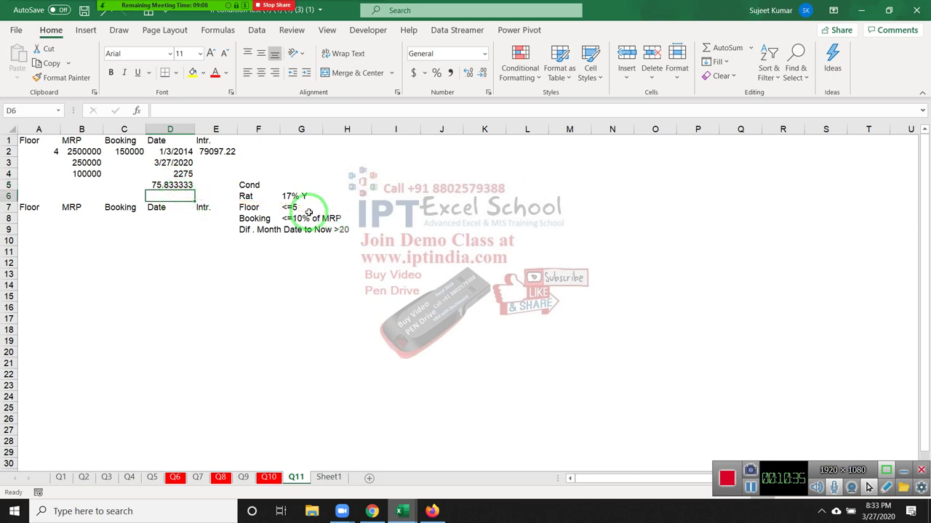
type("20")
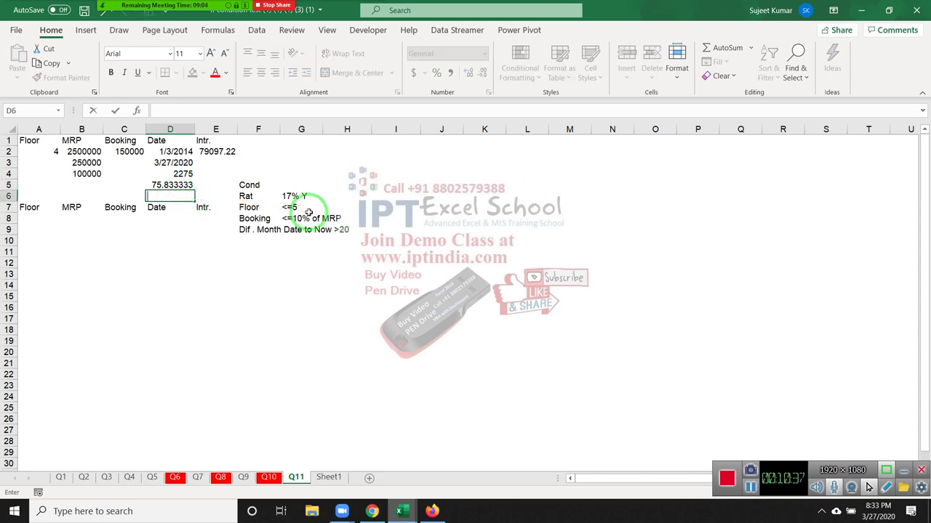
type("=")
key("Up")
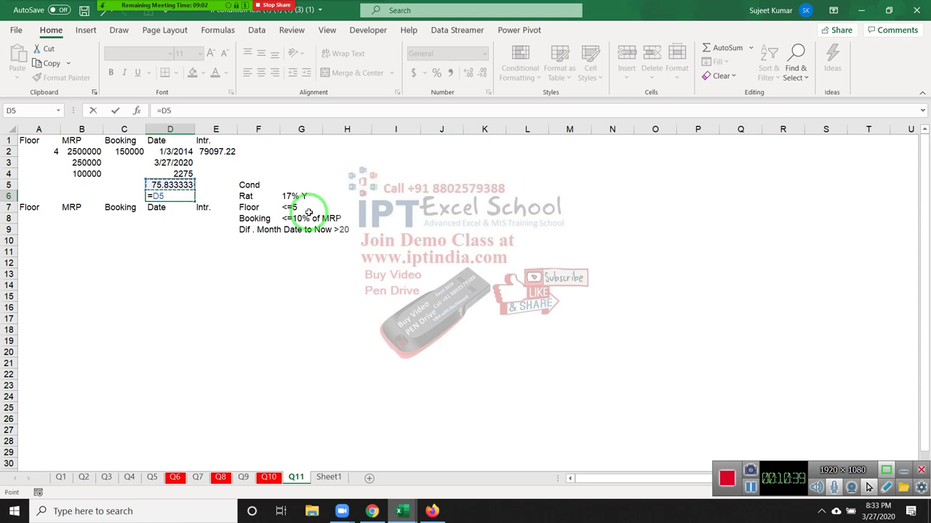
type("-20")
key("Return")
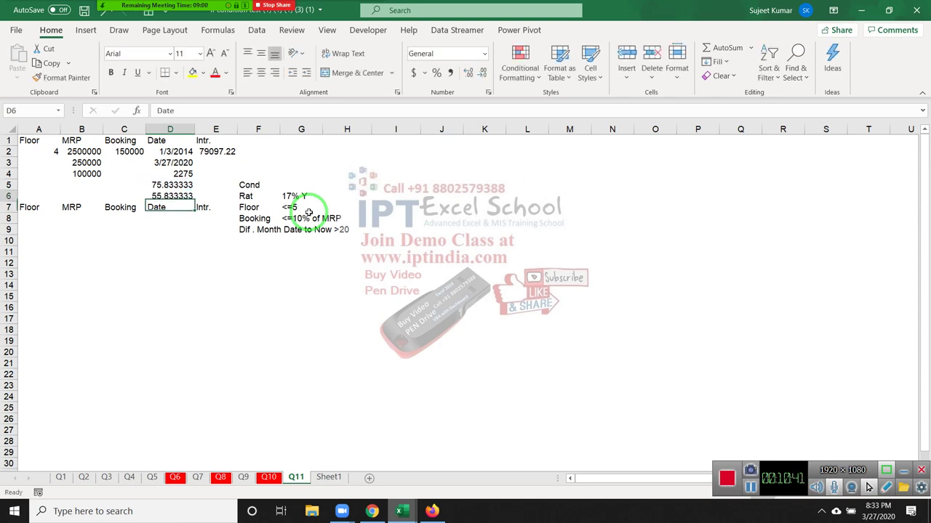
key("Up")
key("Right")
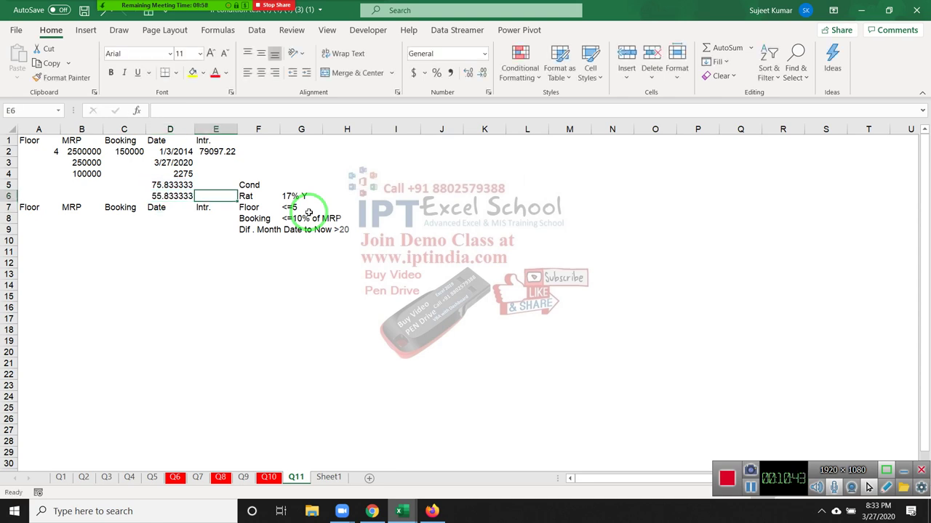
key("Left")
key("Right")
key("Right")
key("Up")
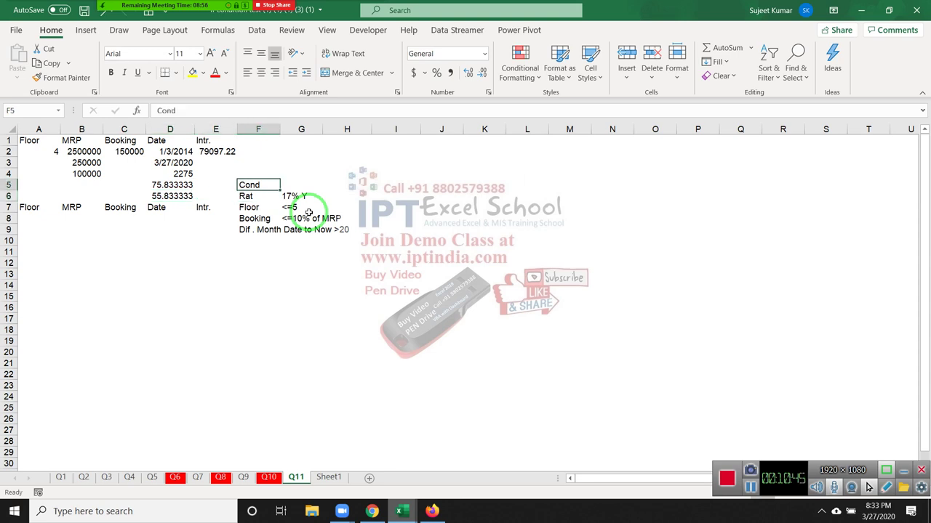
key("Up")
key("Up")
key("Up")
Enter =AND(A2<=5,B4>0,D6>0) in F2, which returns TRUE
type("=")
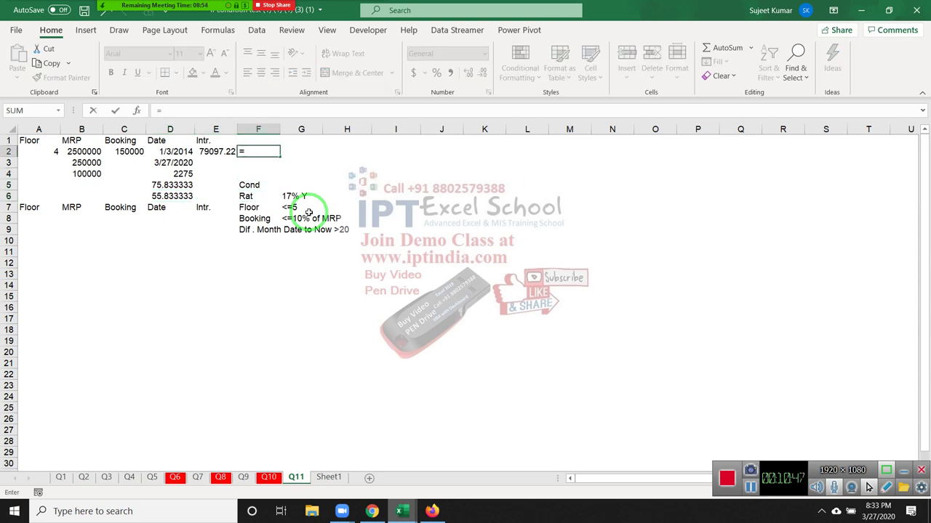
type("IF(")
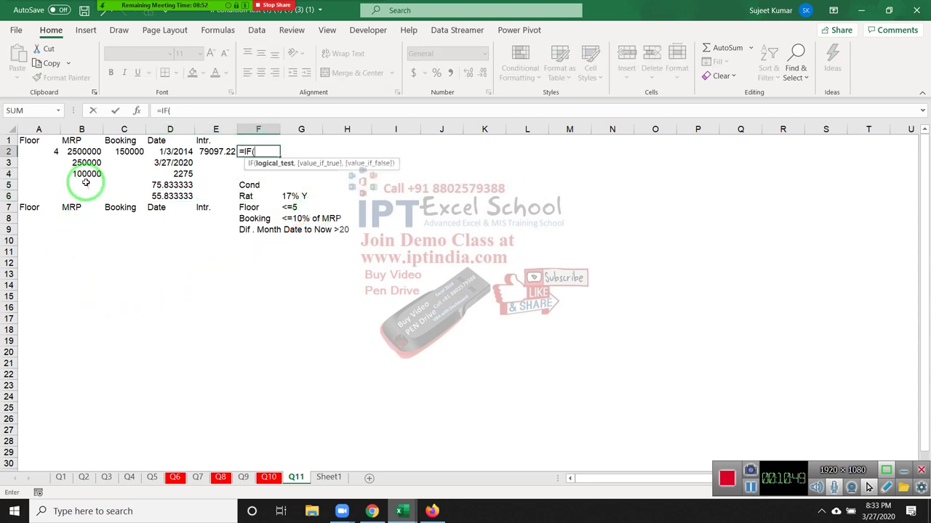
left_click(51, 148)
key("BackSpace")
key("BackSpace")
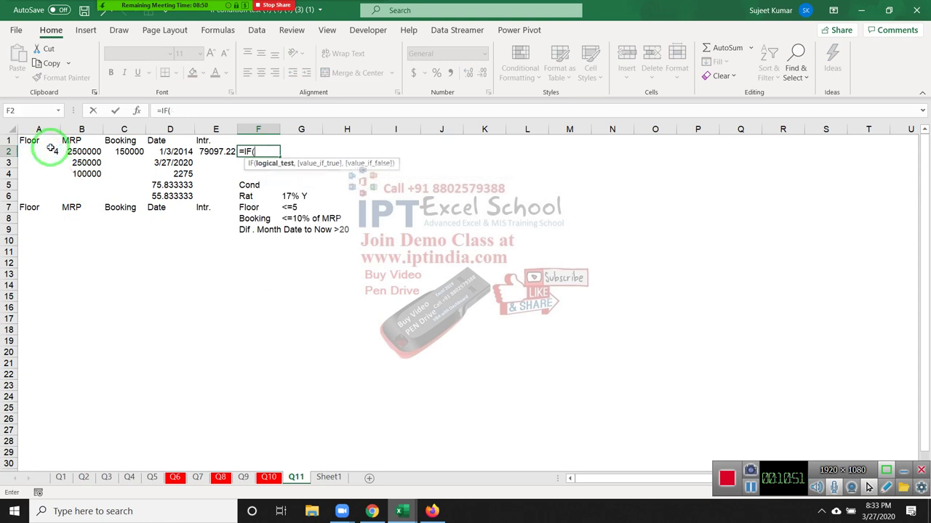
key("BackSpace")
key("BackSpace")
key("BackSpace")
type("A")
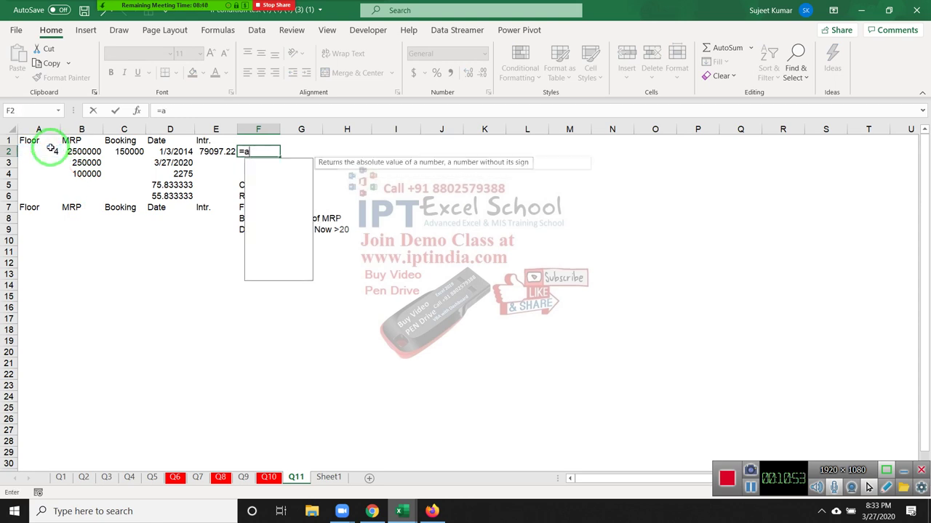
type("ND(")
left_click(50, 151)
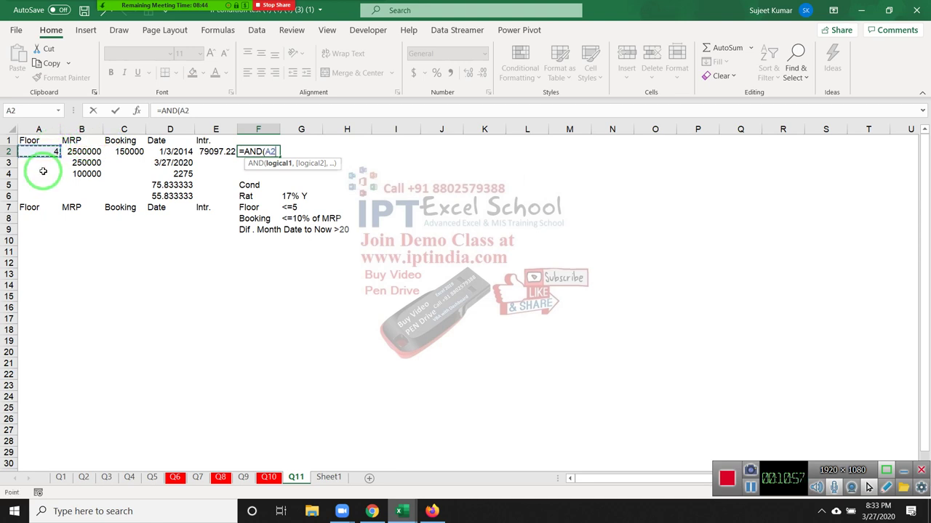
type("<=5")
type(",")
left_click(85, 175)
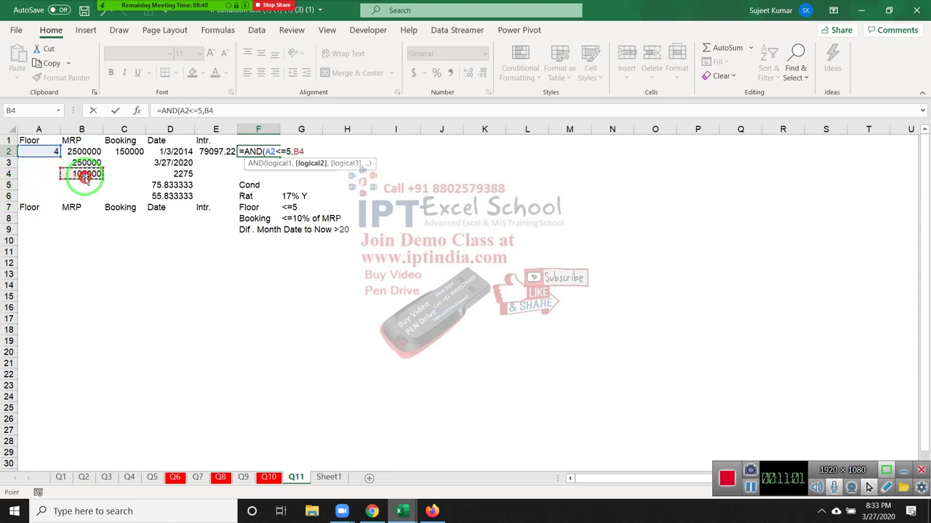
type(">0")
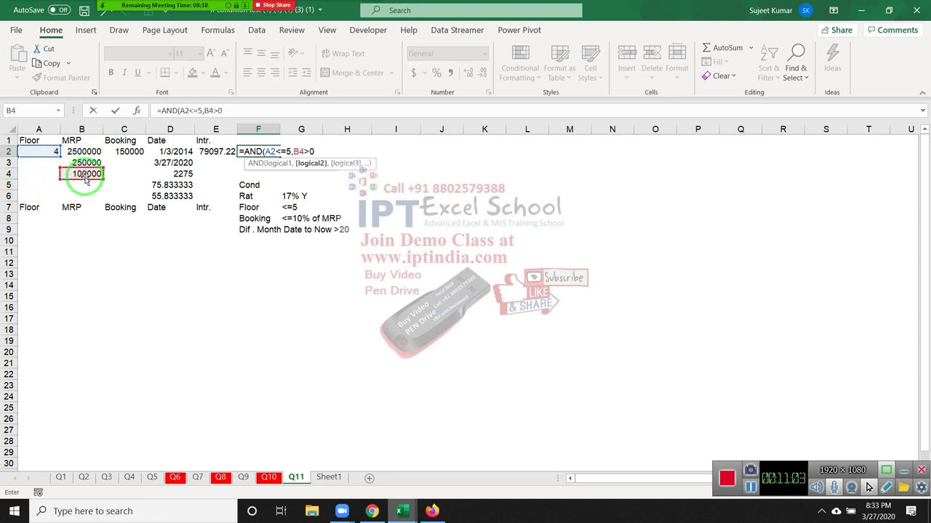
type(",")
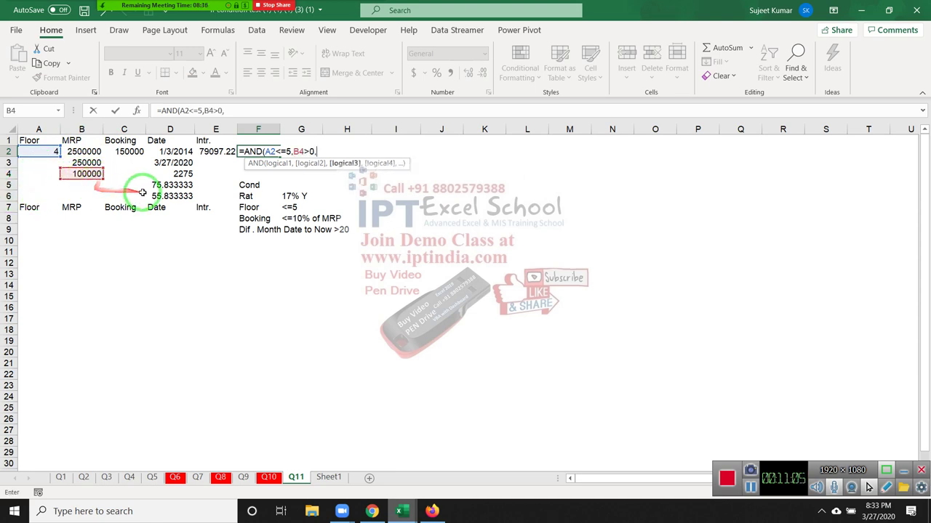
left_click(157, 197)
type(">0")
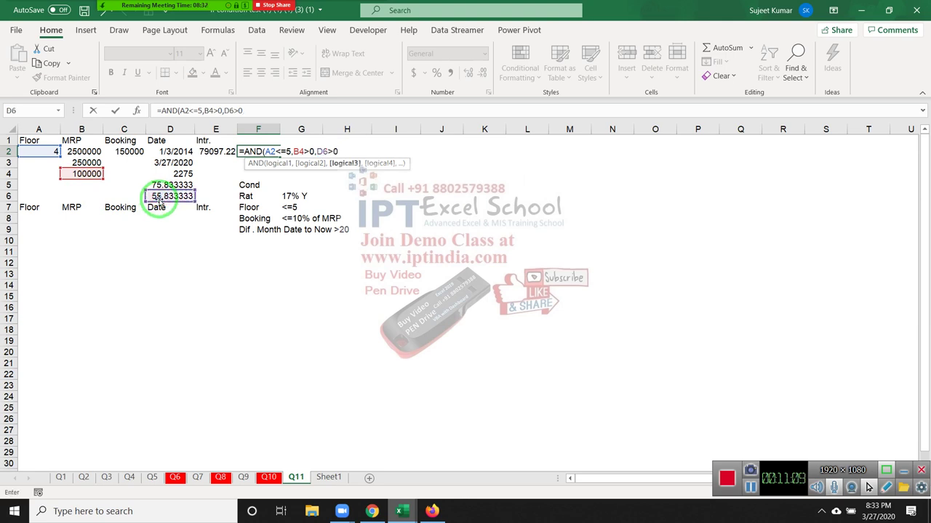
type(")")
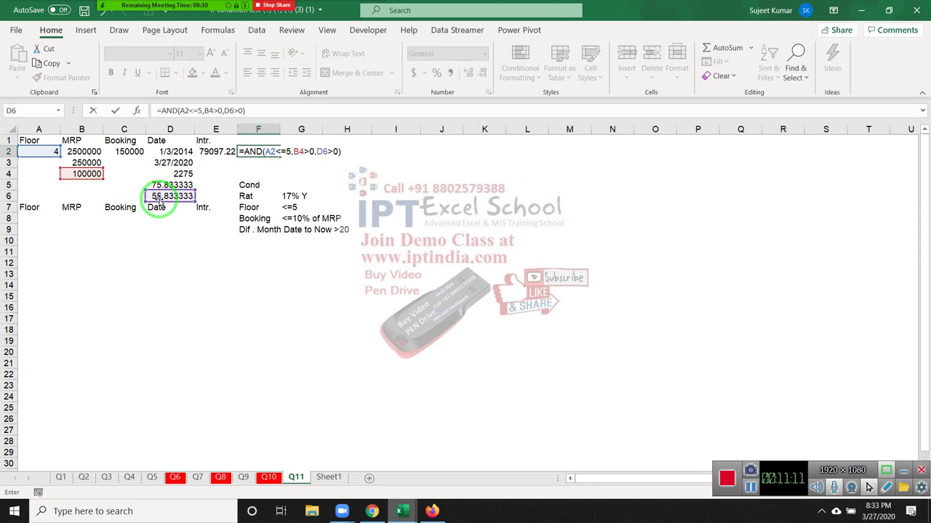
key("ctrl+Return")
key("Right")
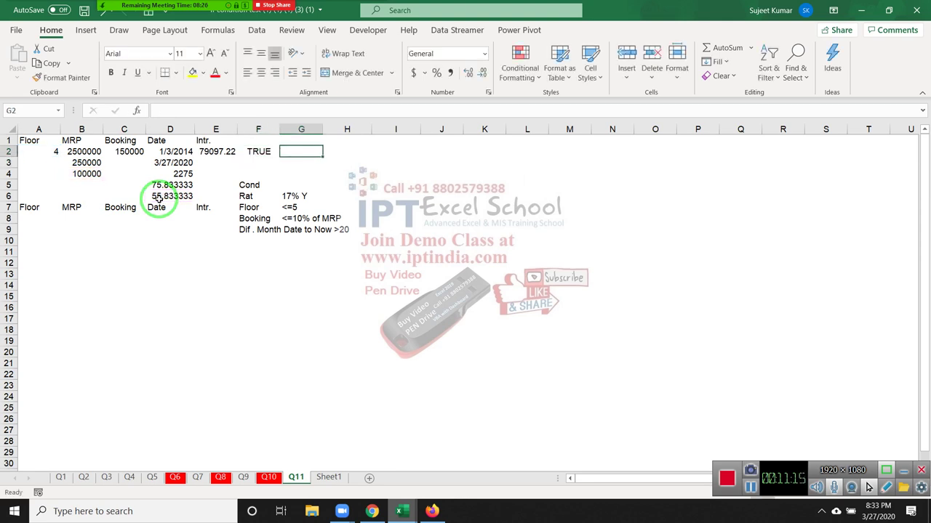
Enter =IF(F2,B4*(17%/12)*D6) in G2, giving 79097.22
type("=if(")
key("Left")
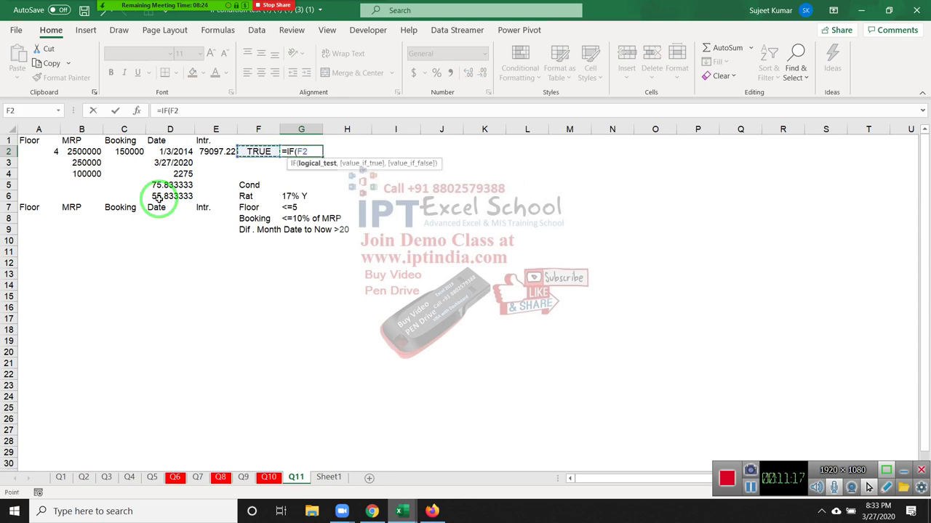
type(",")
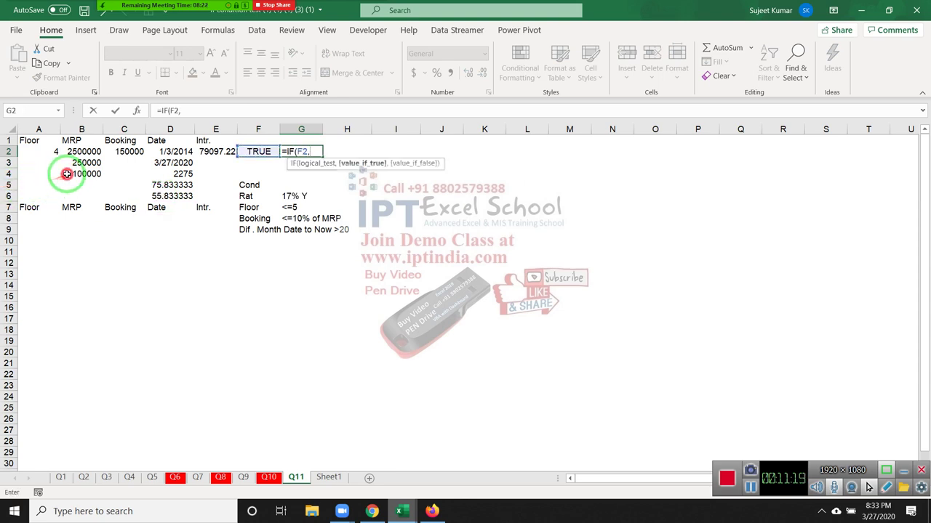
left_click(67, 174)
type("*")
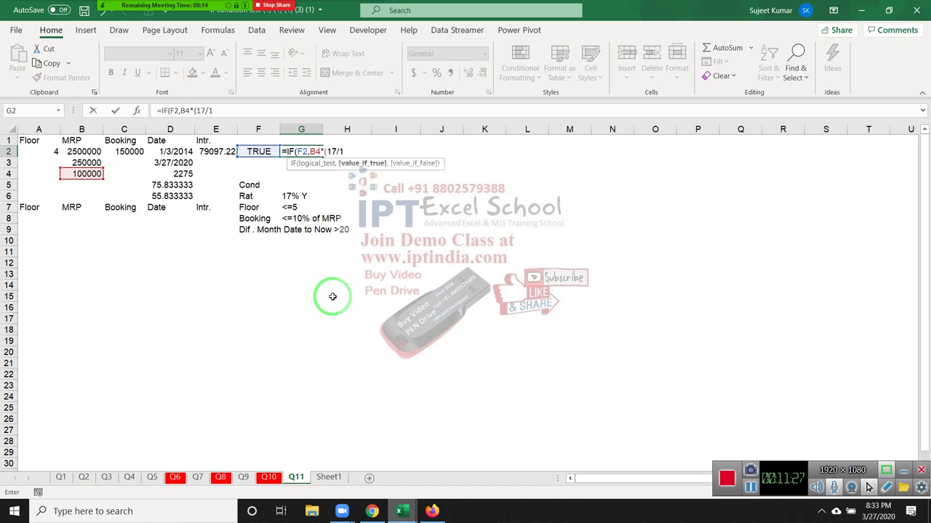
key("BackSpace")
key("BackSpace")
type(")*")
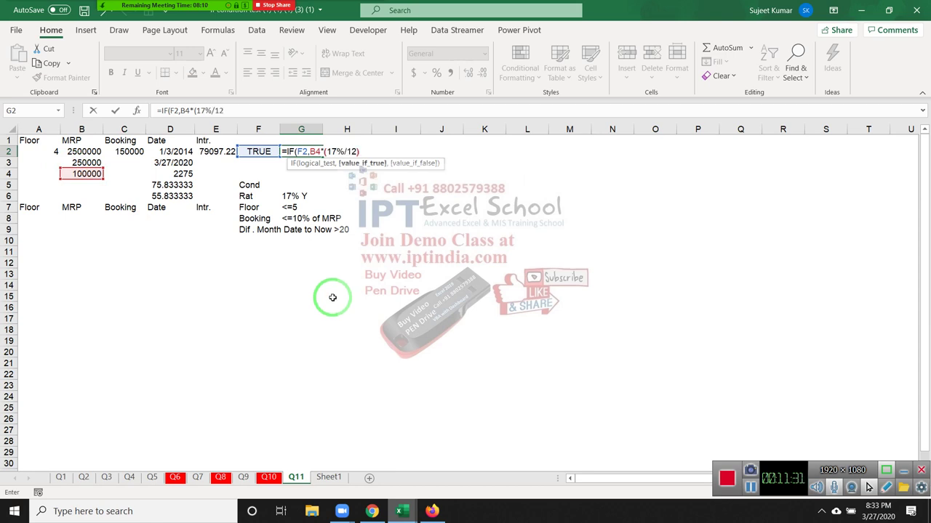
left_click(157, 197)
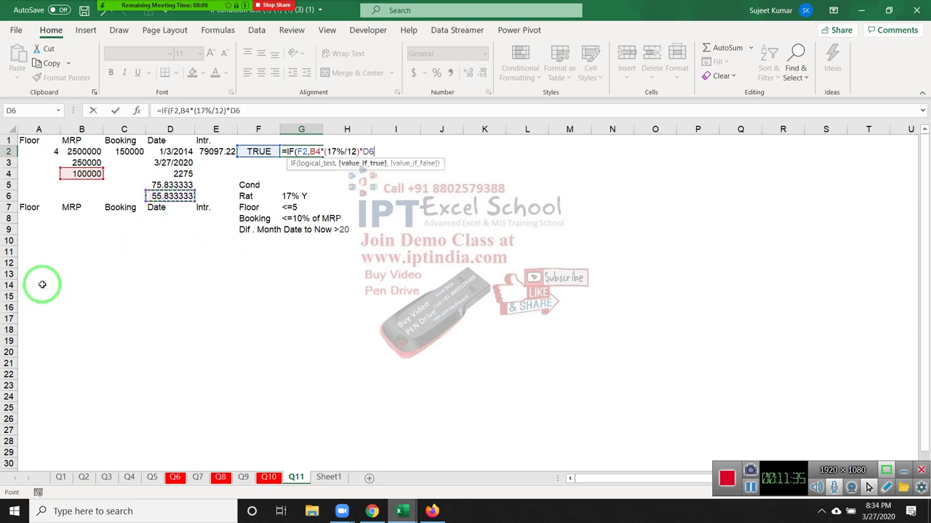
key("Return")
key("Return")
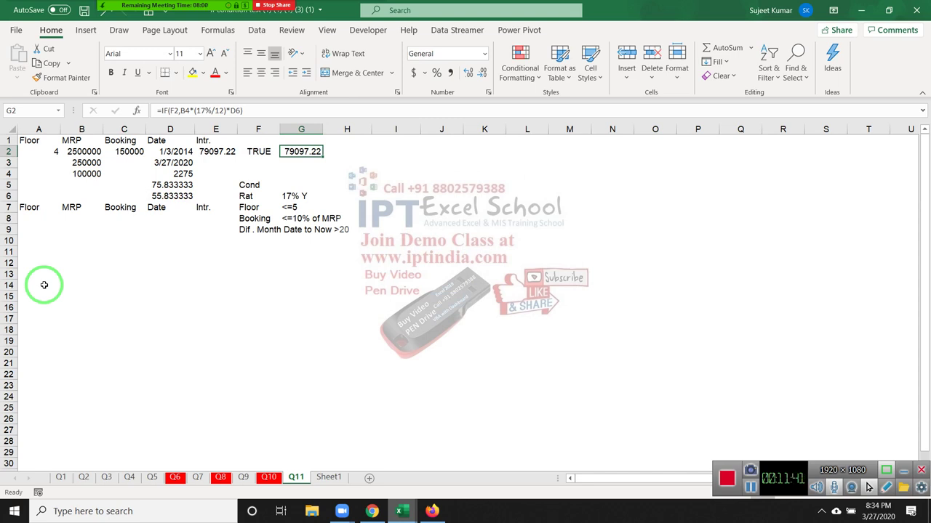
key("Left")
Review F2's AND conditions, then open E2's original formula for comparison
key("F2")
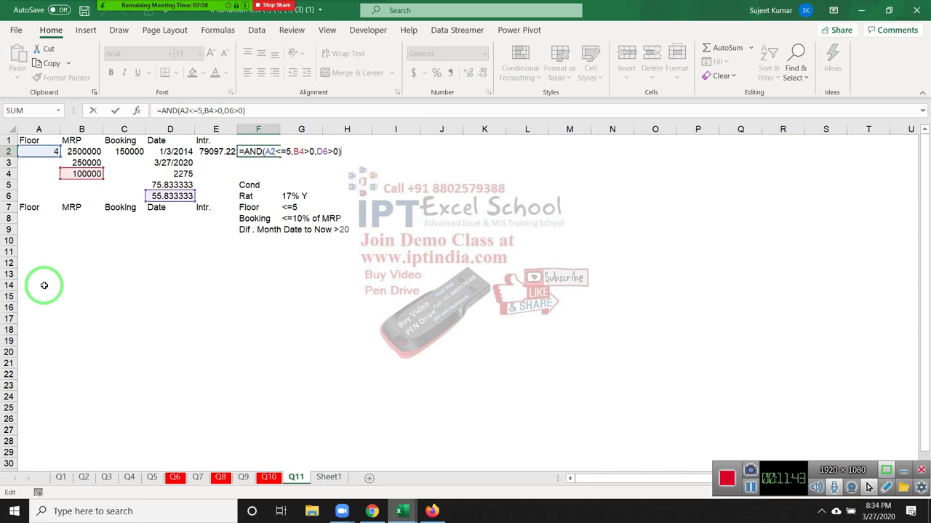
key("Escape")
key("Left")
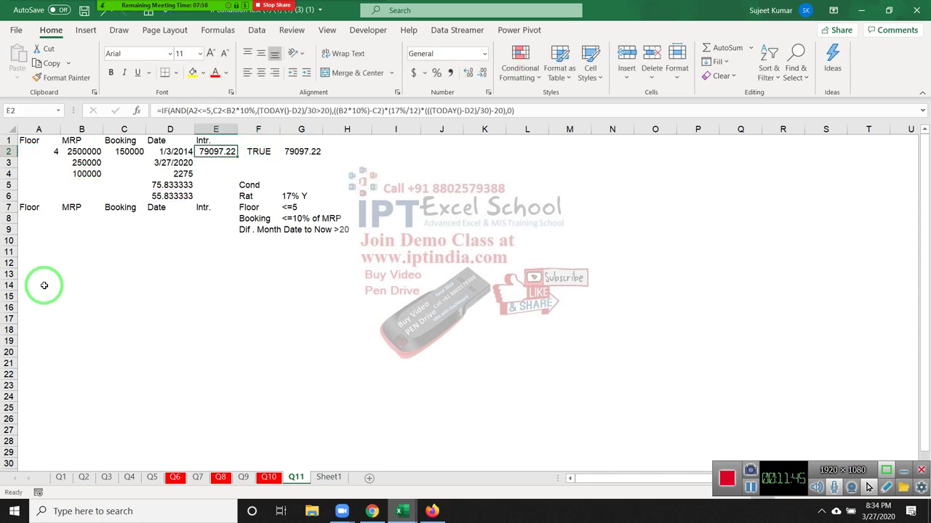
key("F2")
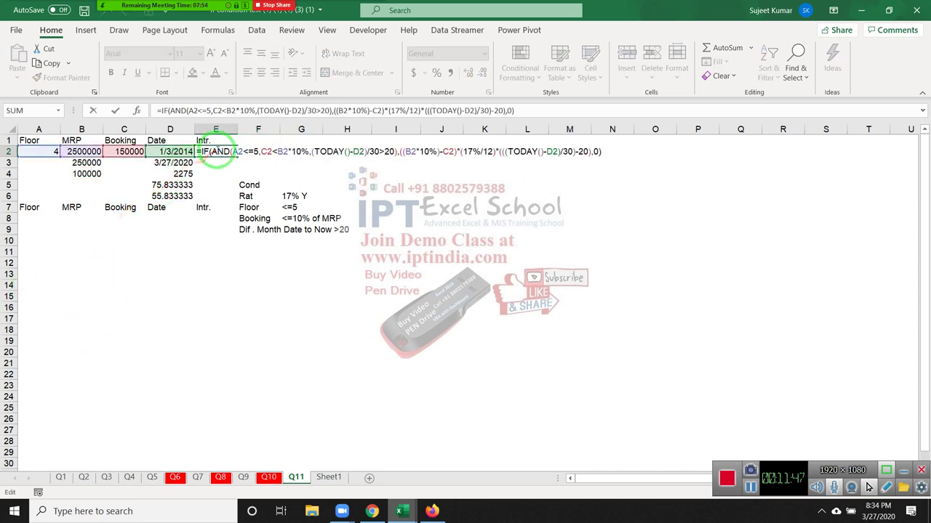
Highlight E2's floor, booking-limit, months and interest-base parts, then confirm it shows 79097.22
double_click(238, 151)
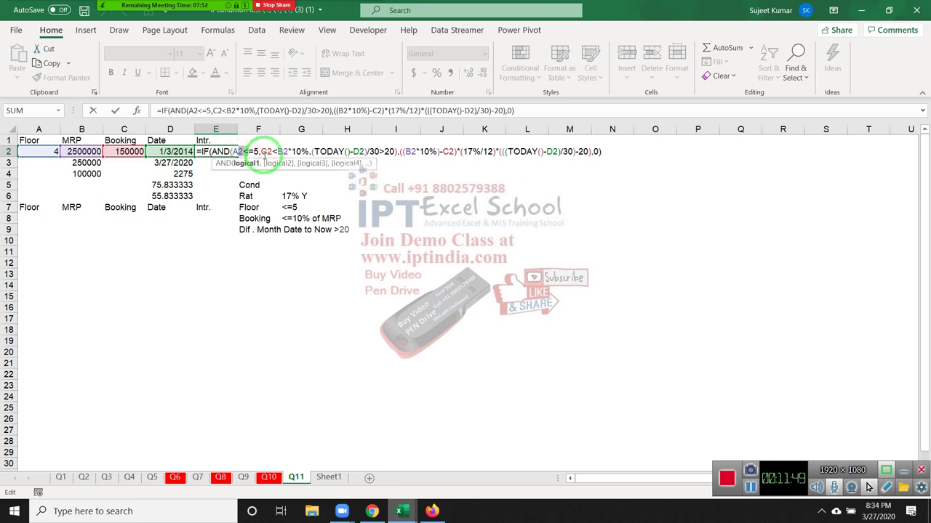
key("shift+Right")
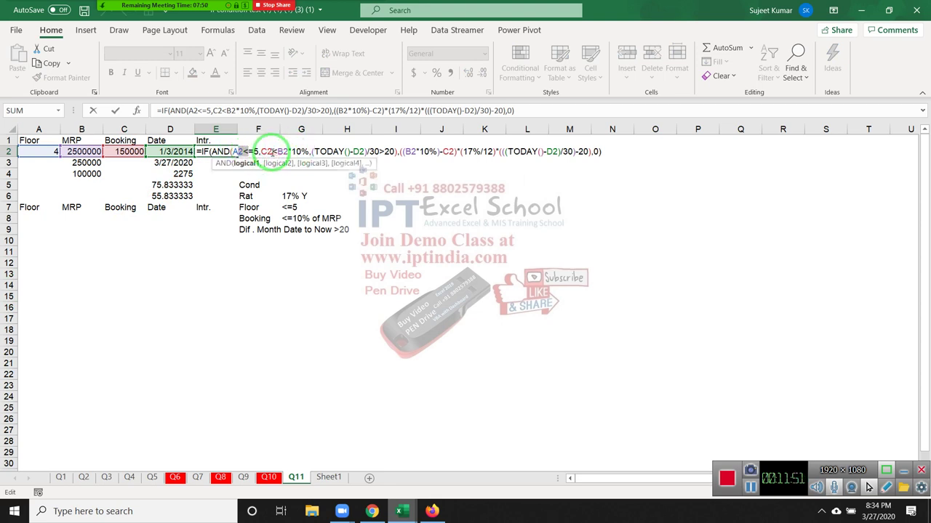
left_click_drag(278, 151, 310, 151)
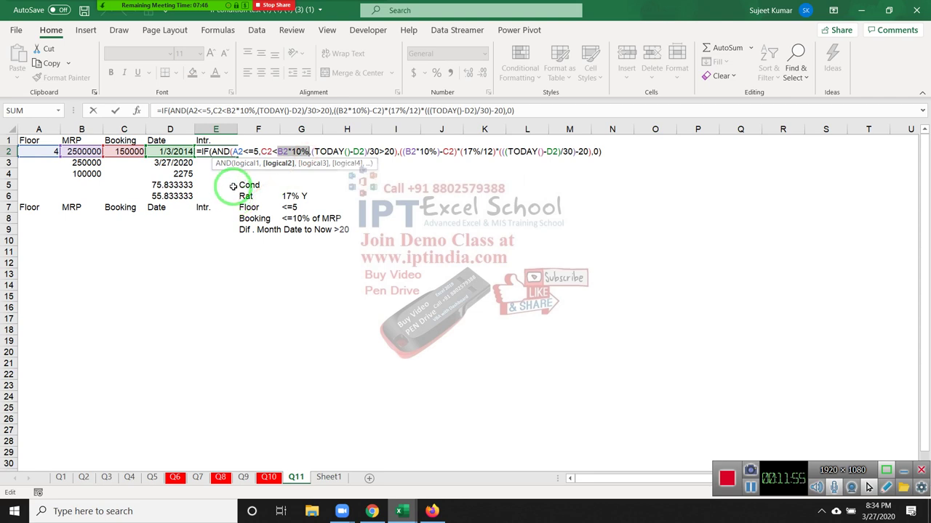
left_click_drag(247, 182, 366, 151)
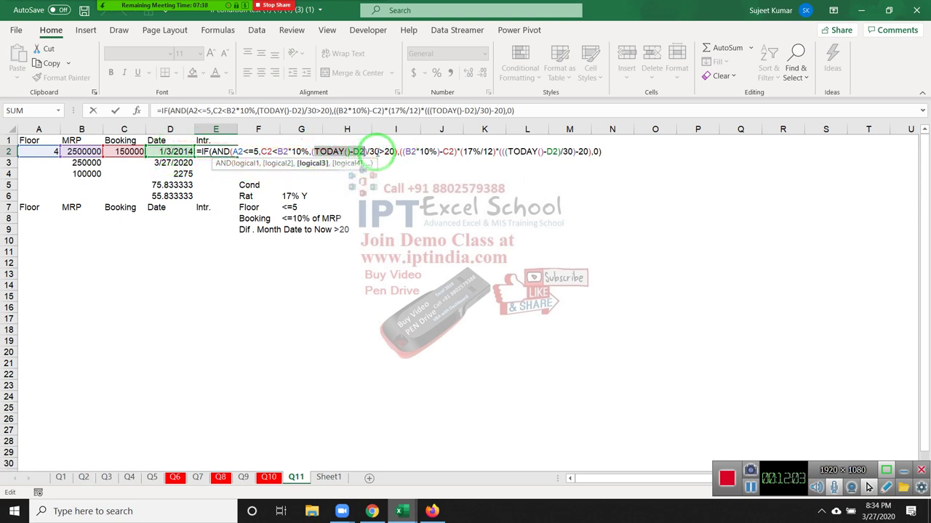
left_click_drag(325, 151, 384, 151)
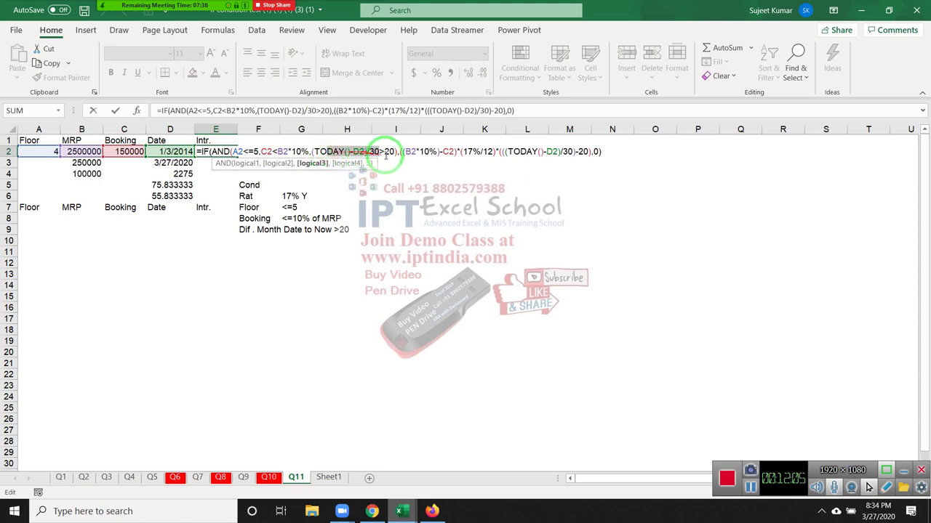
left_click(397, 152)
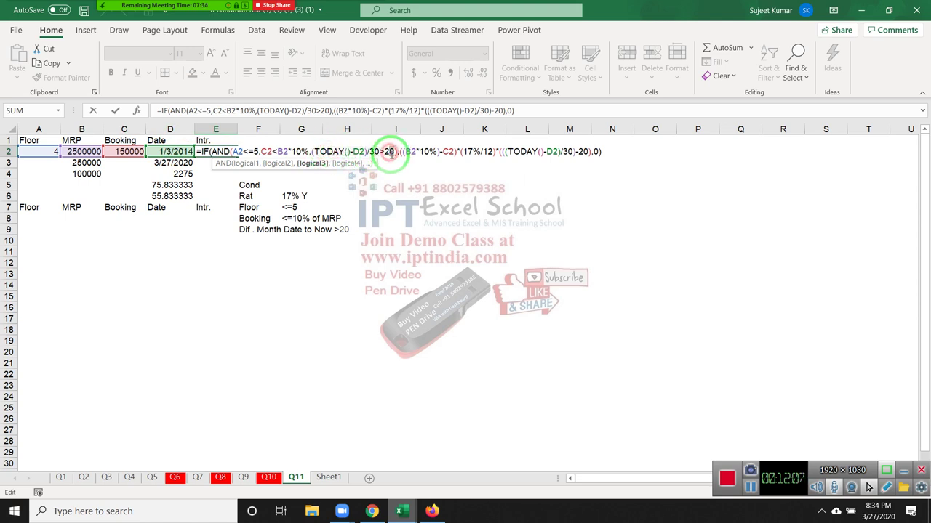
left_click(398, 152)
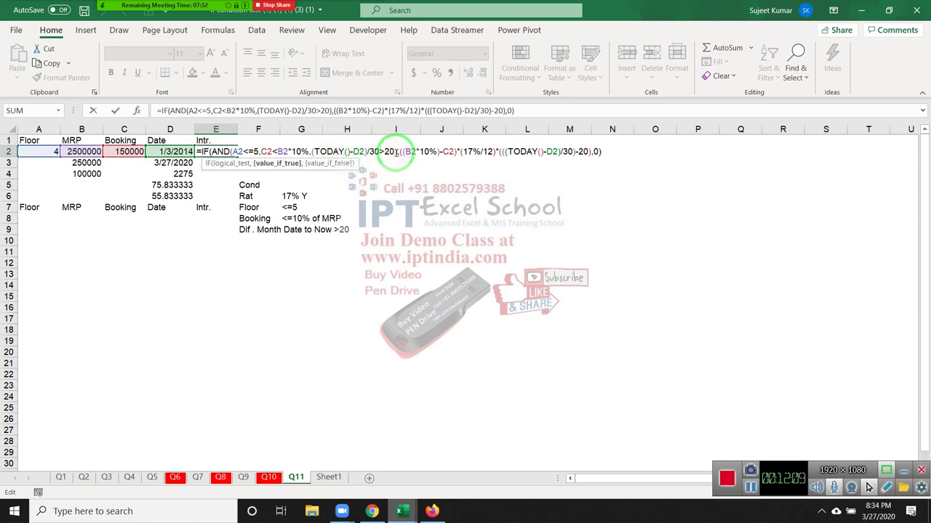
left_click_drag(399, 151, 587, 150)
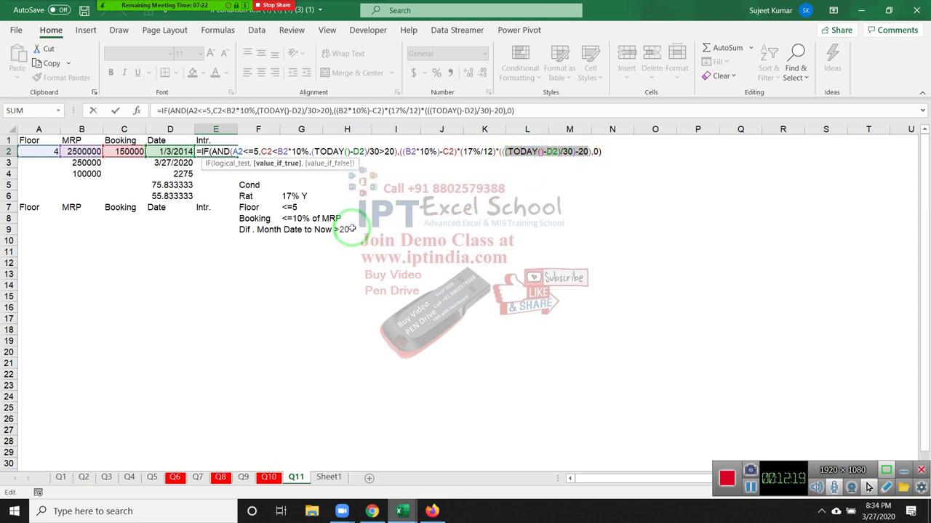
key("Return")
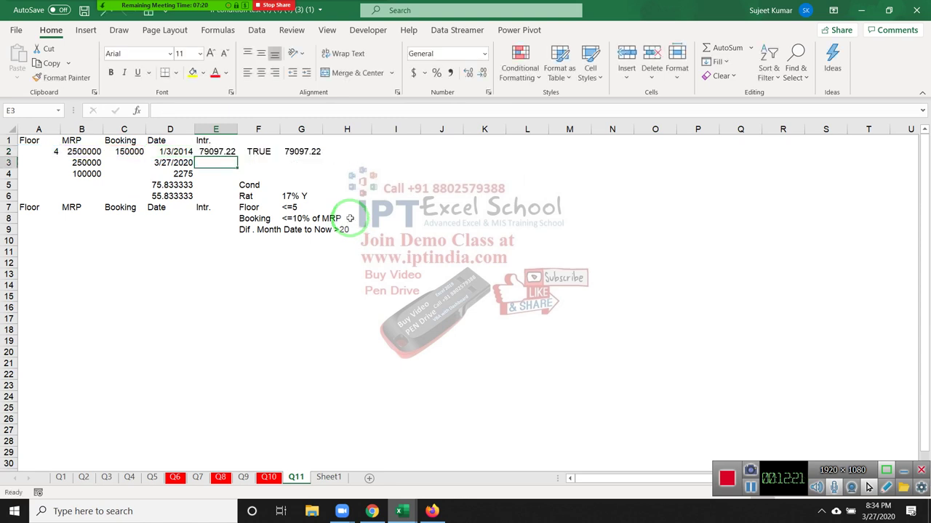
key("Up")
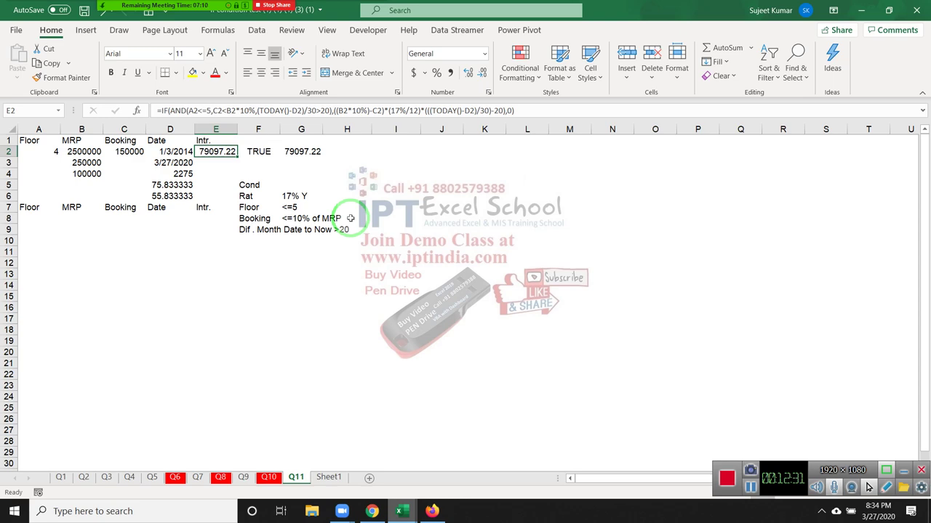
Switch to the blank Sheet1 and browse Formulas > Logical functions such as IFERROR
left_click(342, 474)
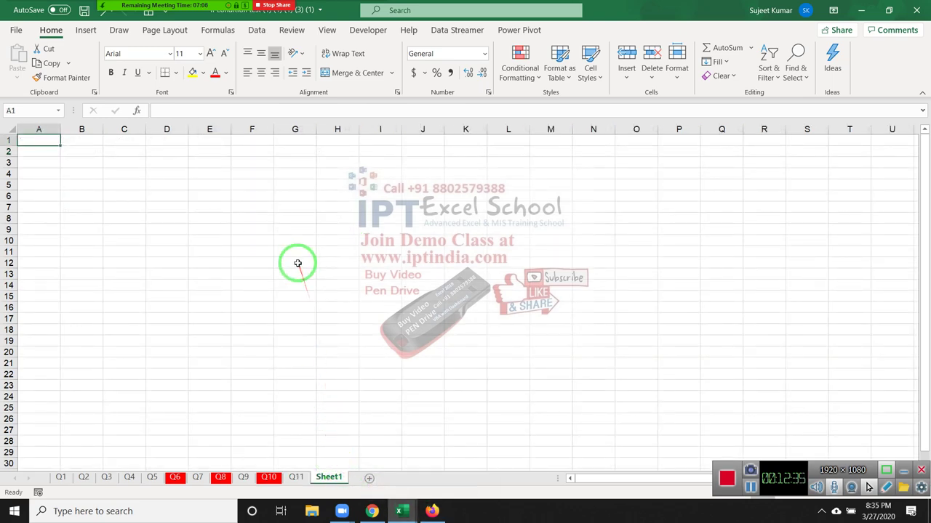
left_click_drag(127, 207, 130, 197)
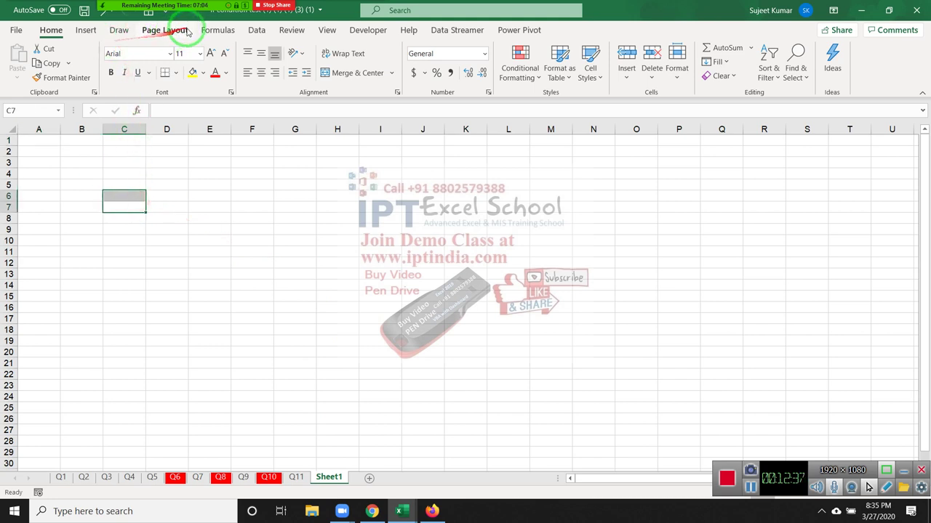
left_click(209, 32)
left_click(142, 73)
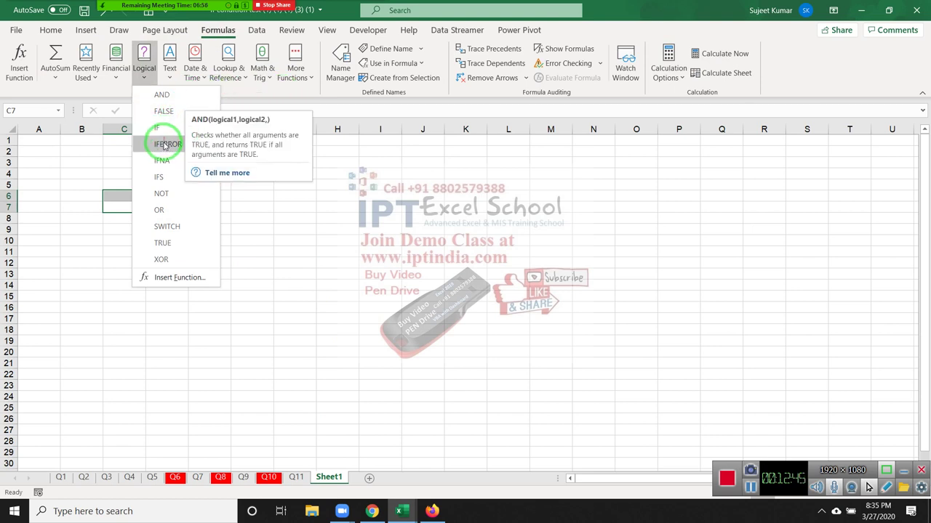
Enter =A6/0 in B6, producing a #DIV/0! error
left_click(94, 197)
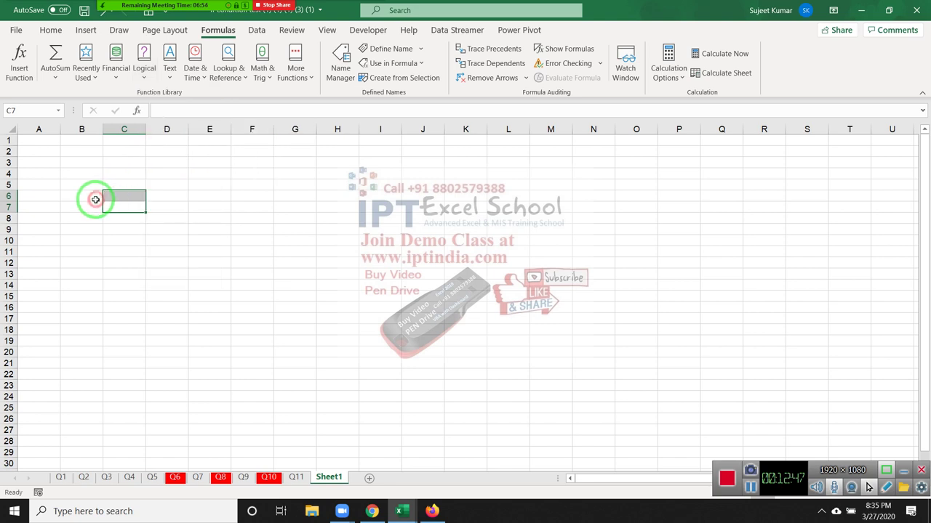
left_click(96, 197)
type("=A6")
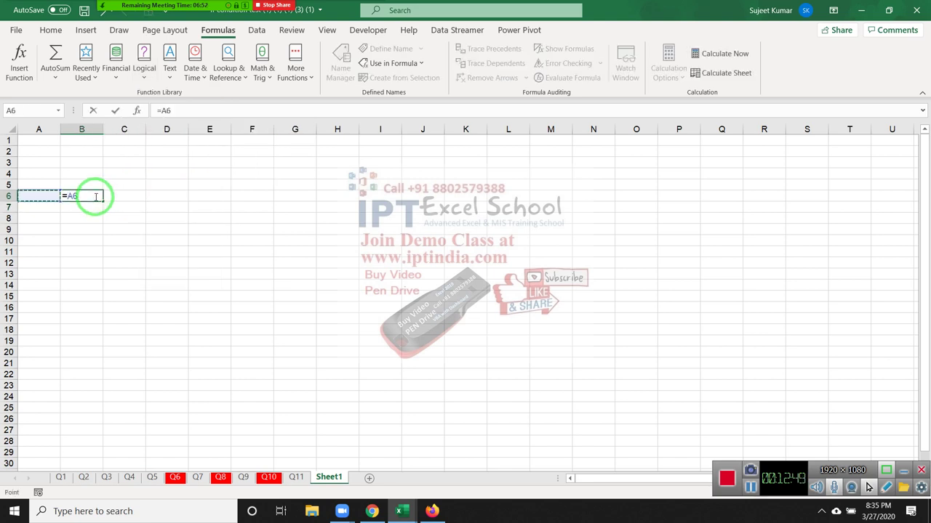
type("/0")
key("ctrl+Return")
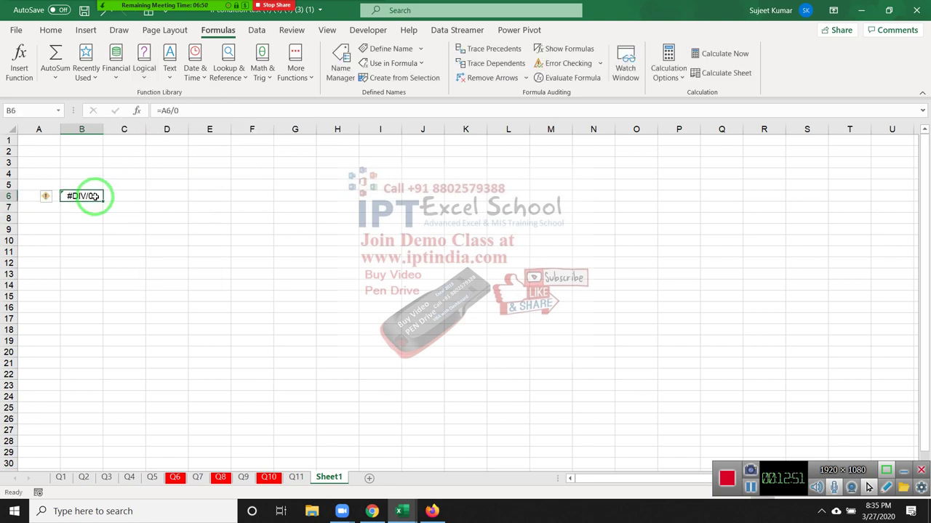
Change B6 to =IFERROR(A6/0,"") so it displays blank, and show IFERROR in the Logical list
left_click(158, 110)
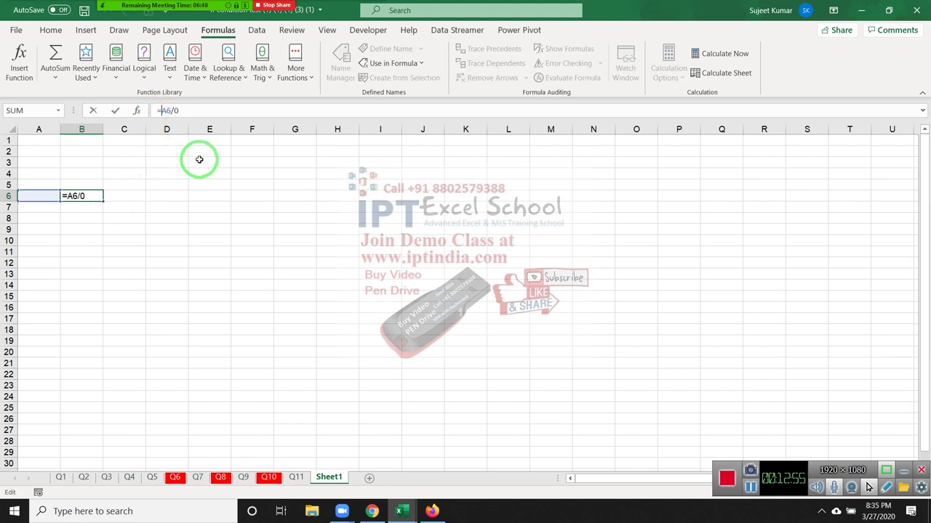
type("IFERROR(A6/0")
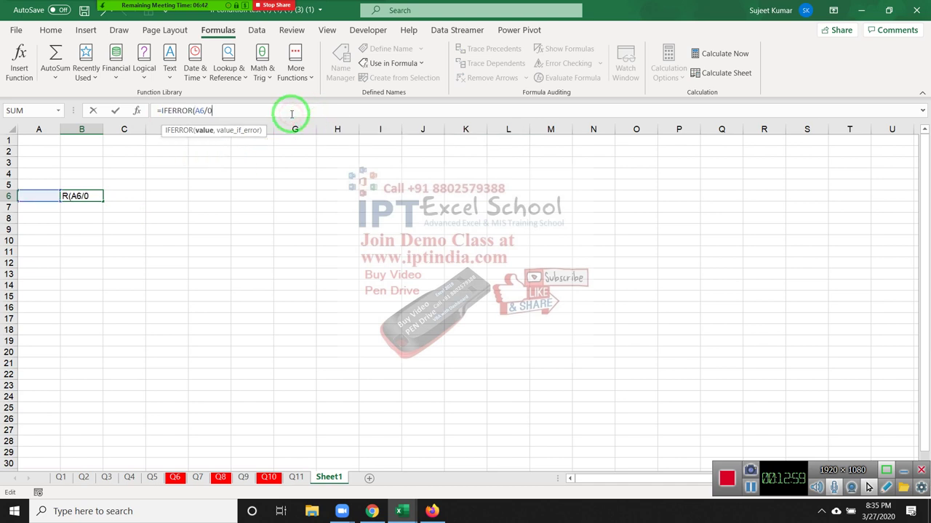
type(",")
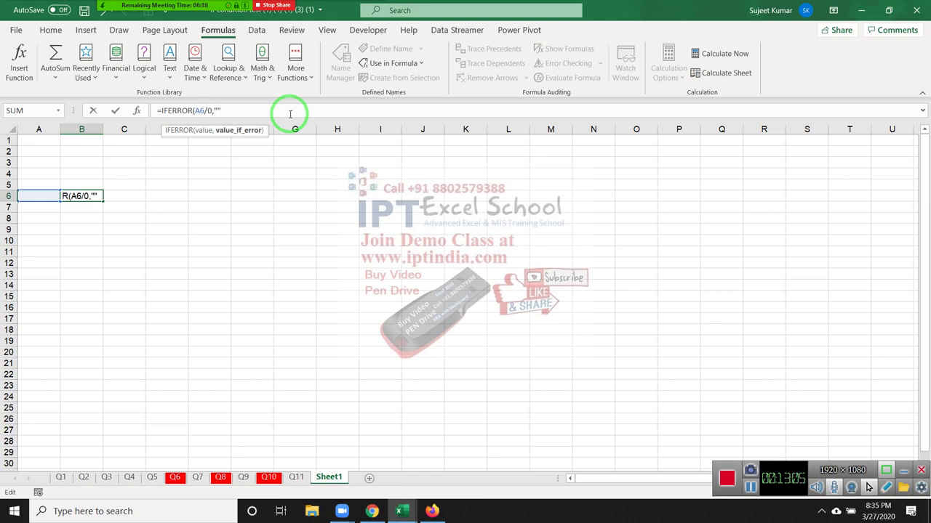
type(")")
key("Return")
key("Up")
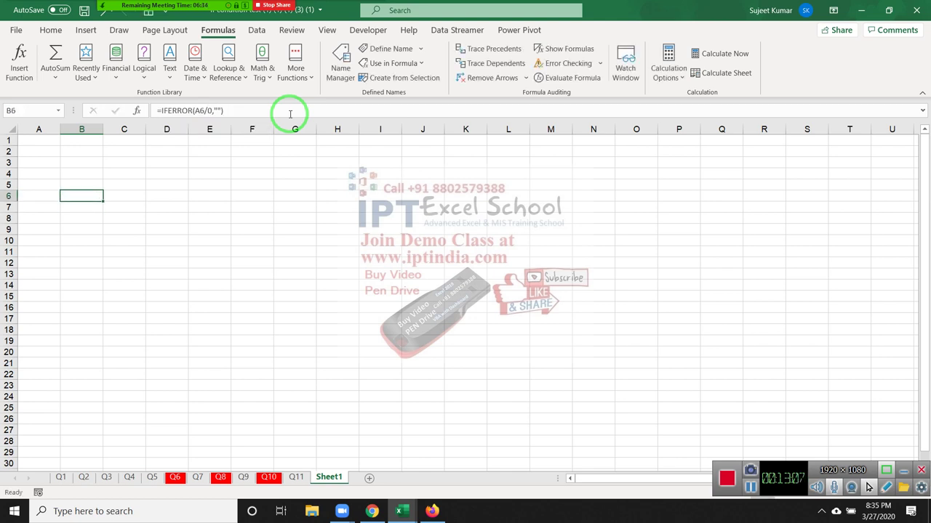
left_click(290, 114)
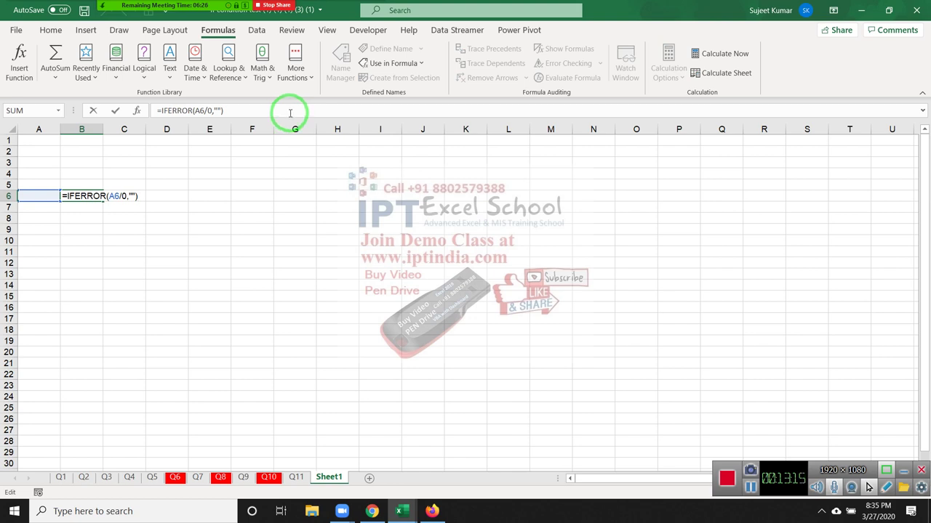
key("Return")
key("Up")
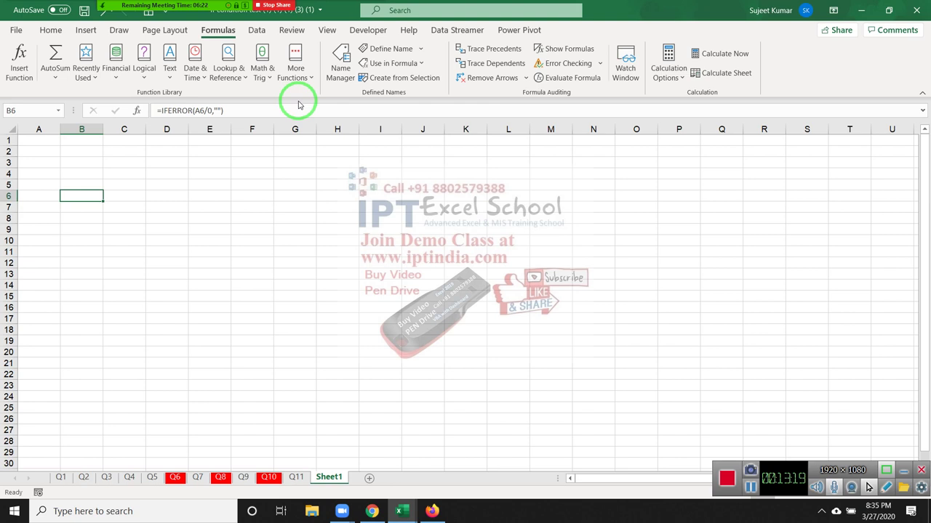
left_click_drag(280, 117, 236, 189)
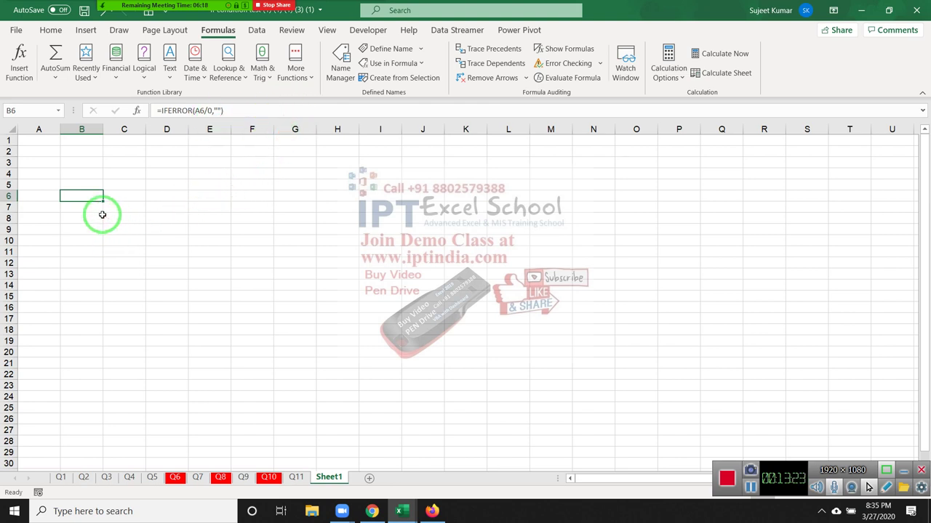
left_click(78, 209)
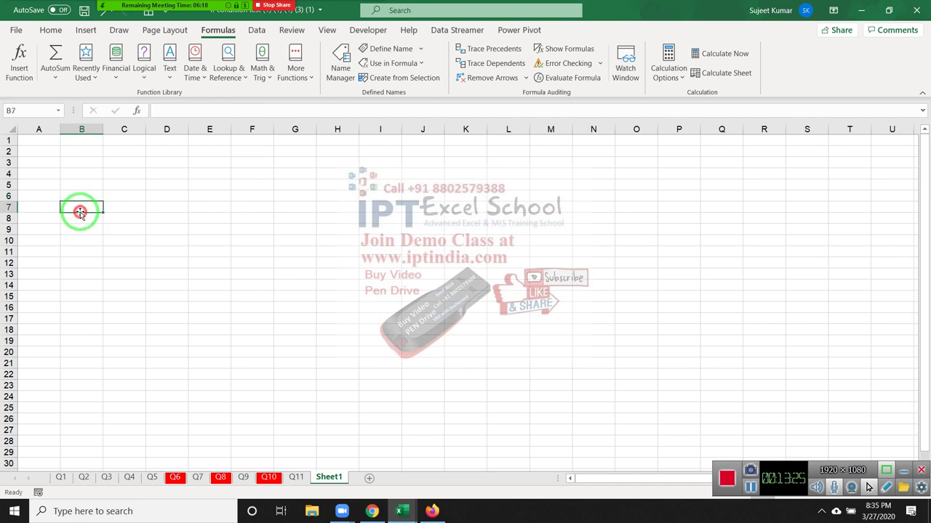
left_click(142, 73)
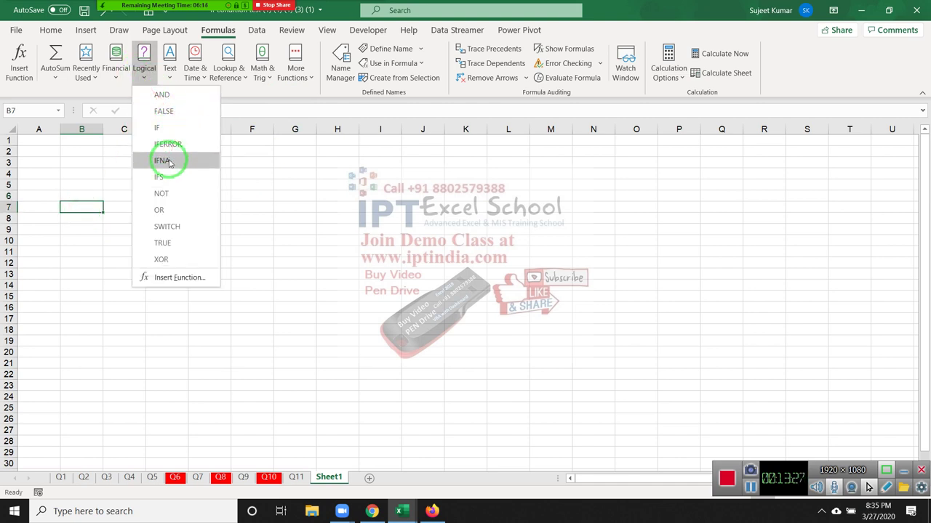
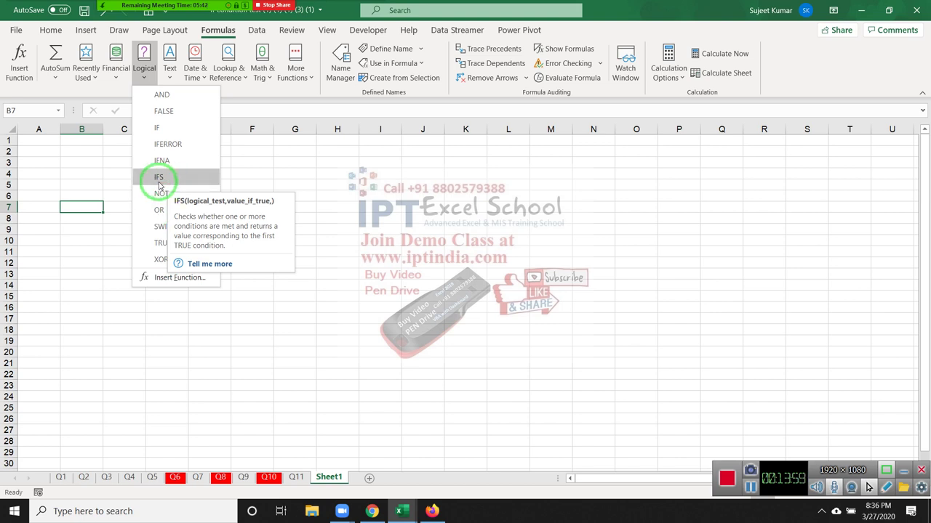
Start an IF-family formula in cell B7 from the function suggestions
left_click(97, 207)
type("=")
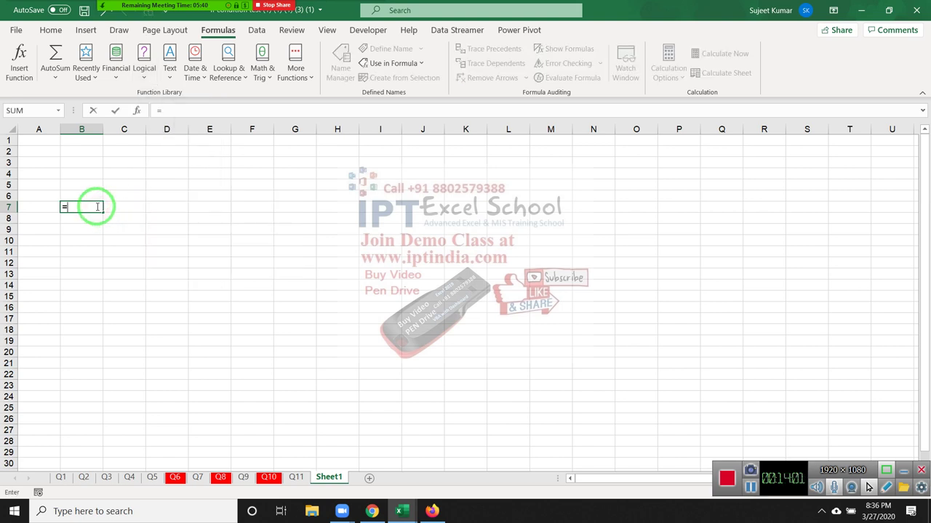
type("if")
key("Down")
key("Down")
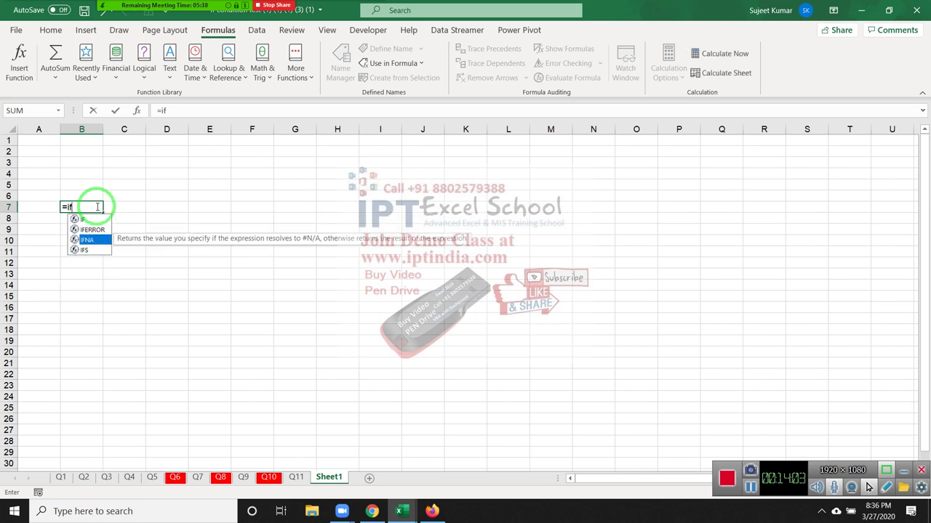
left_click(96, 207)
key("ctrl+Return")
Begin =IFS in B7 with the first condition A7=11 returning "Delhi"
type("=")
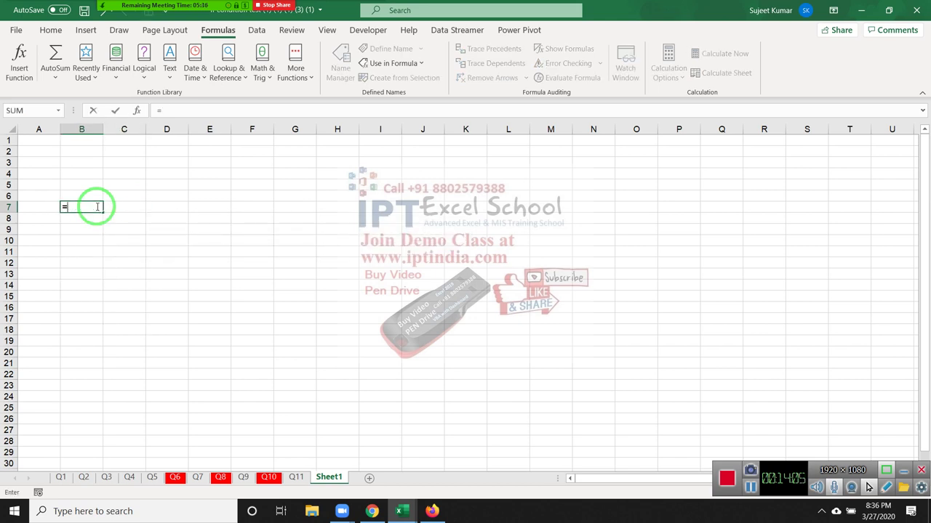
type("IFS")
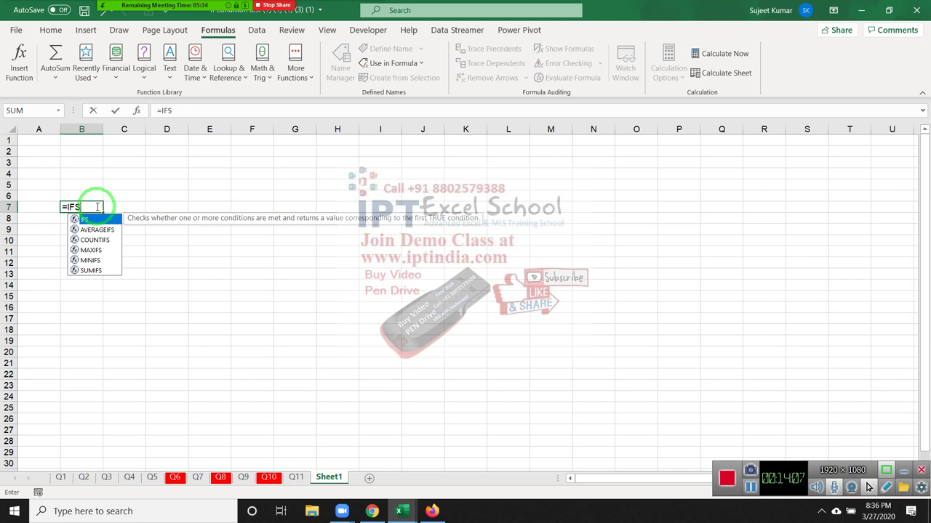
type("(")
key("Left")
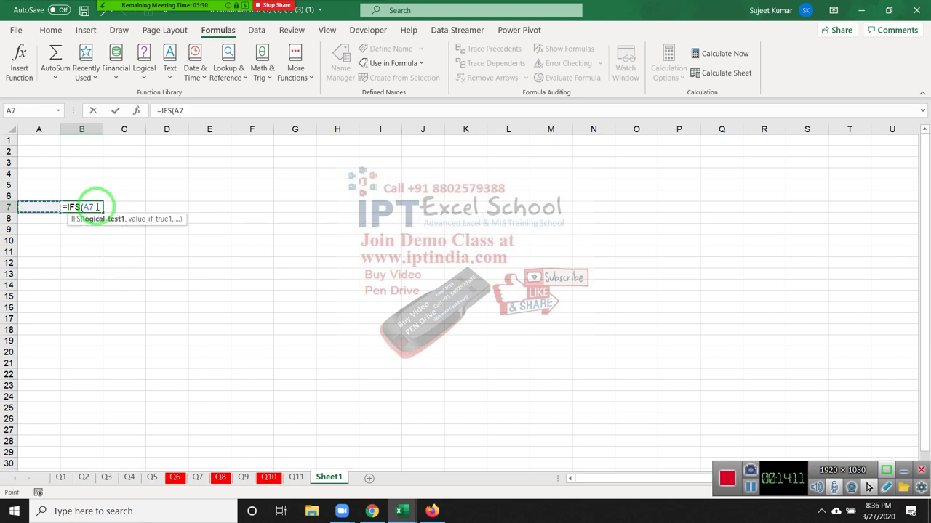
type(">500")
type(",")
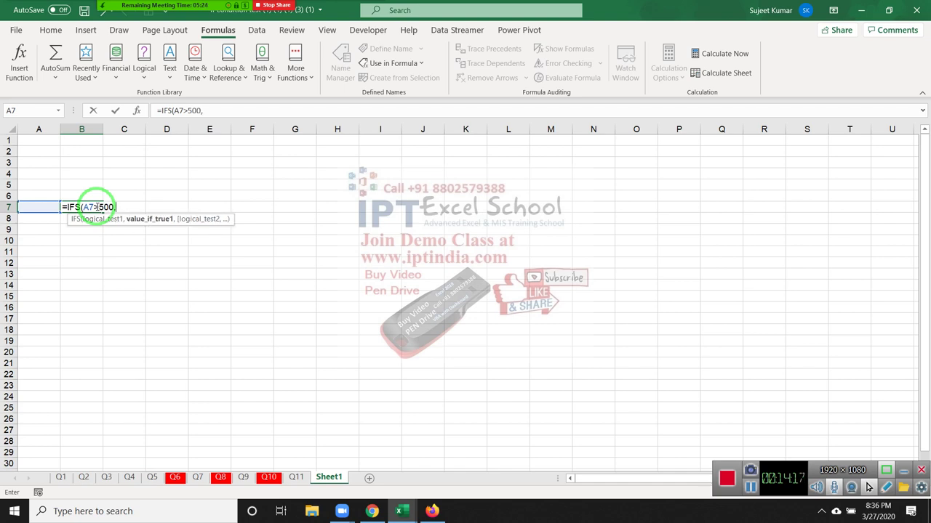
key("BackSpace")
key("BackSpace")
key("BackSpace")
key("BackSpace")
key("BackSpace")
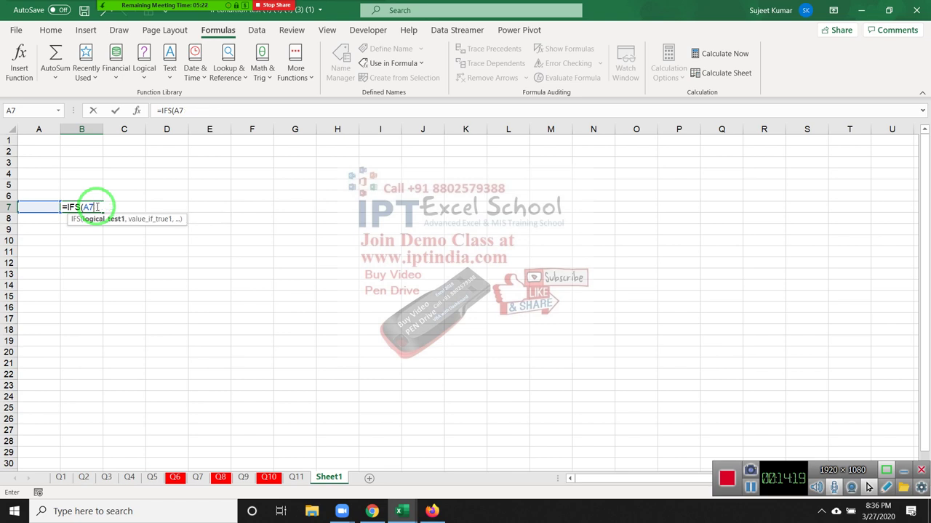
type("=")
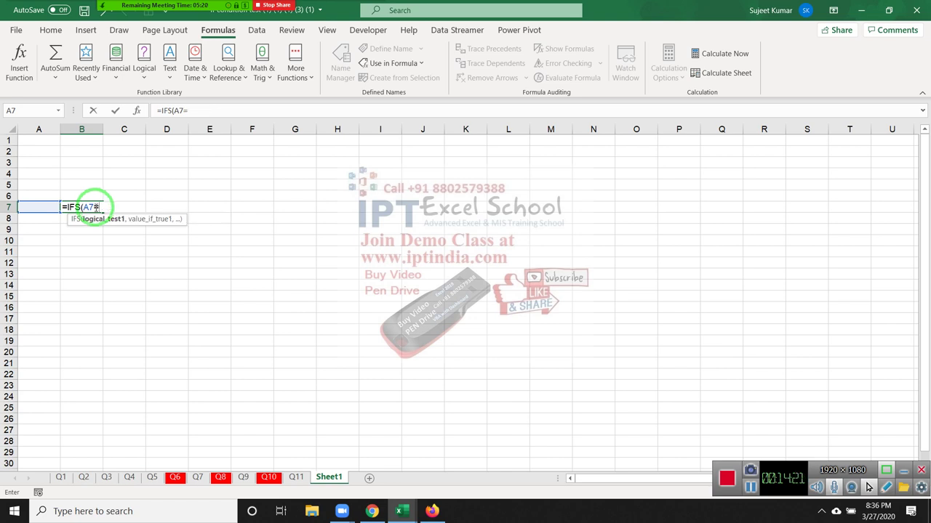
type("11,")
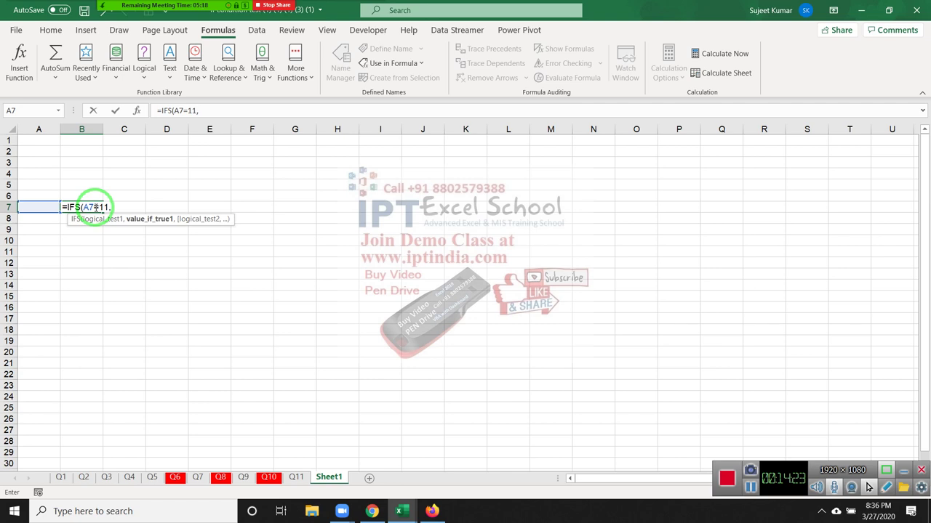
type("\"de")
type("LH")
key("BackSpace")
key("BackSpace")
key("BackSpace")
key("BackSpace")
type("Delh")
type("i\",")
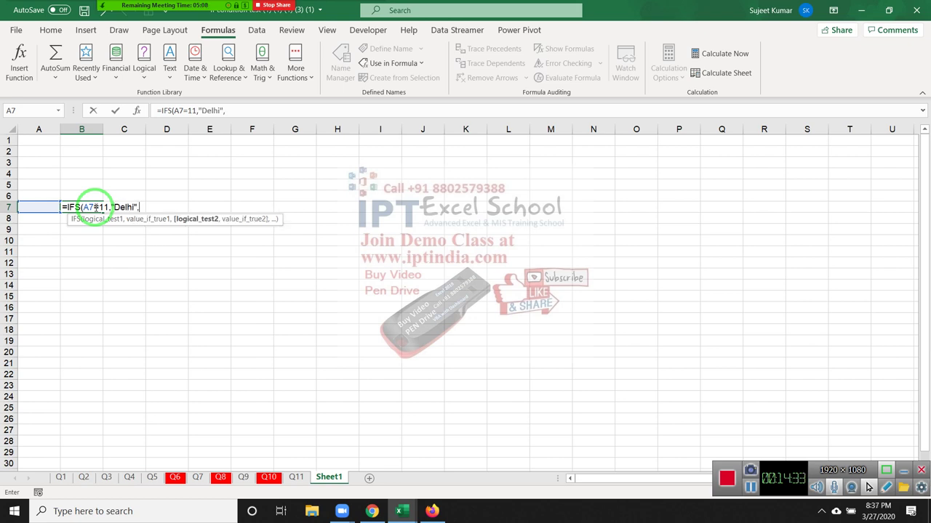
Add IFS conditions A7=120 returning "Noida" and A7=124 returning "GGN"
left_click(43, 206)
type("=")
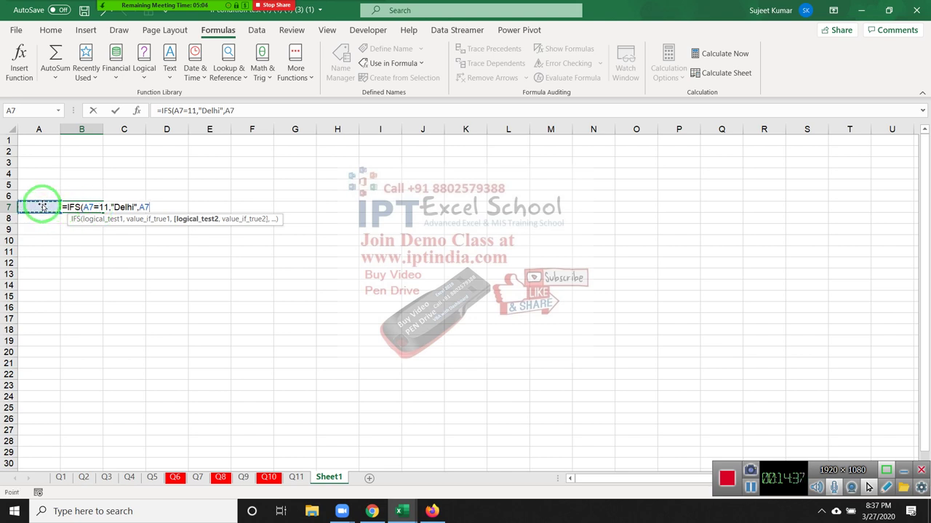
type("120,")
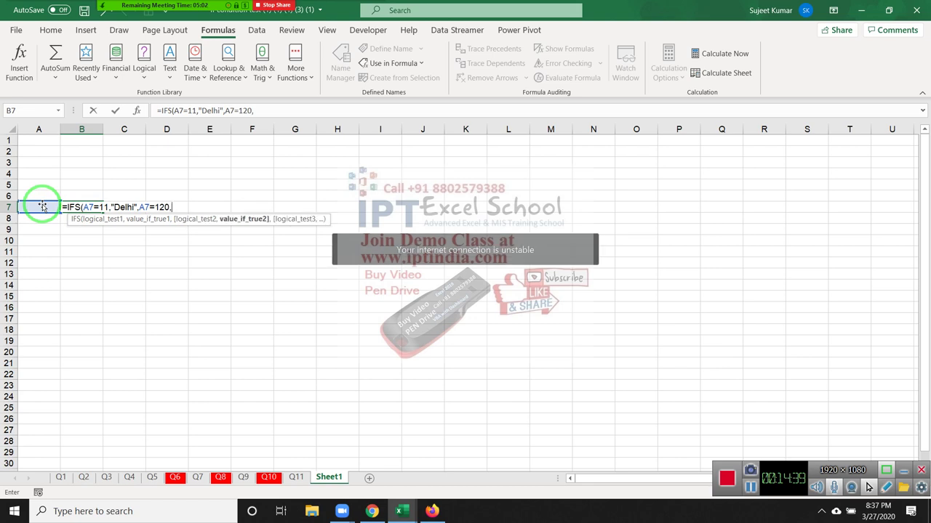
type("\"No")
type("ida")
type("\"")
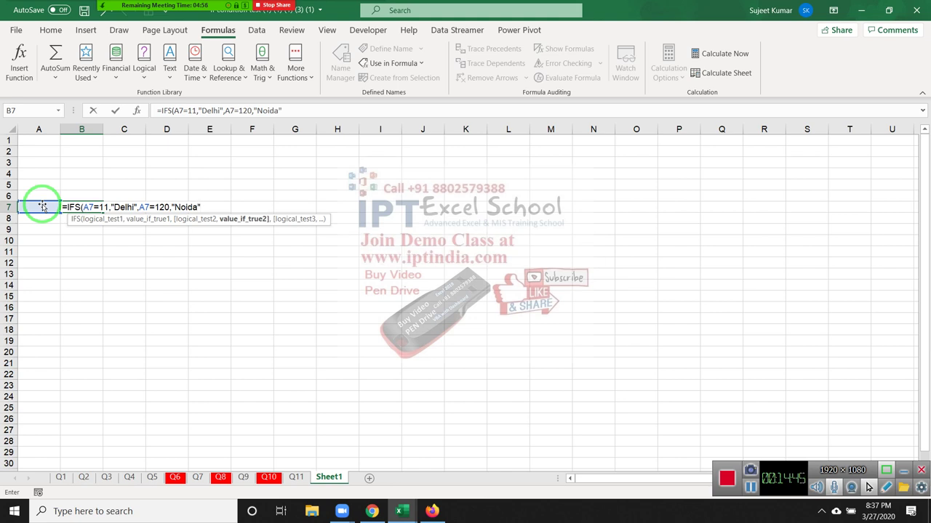
type(",")
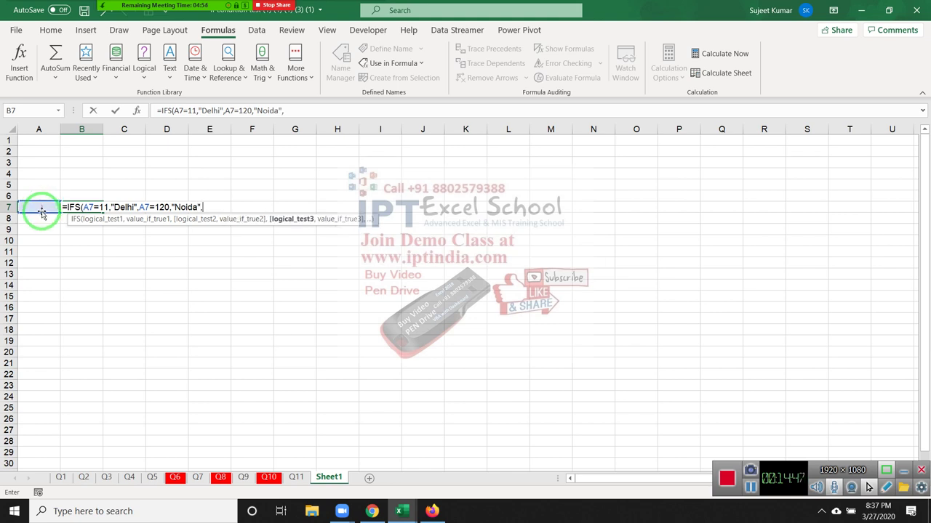
left_click(41, 210)
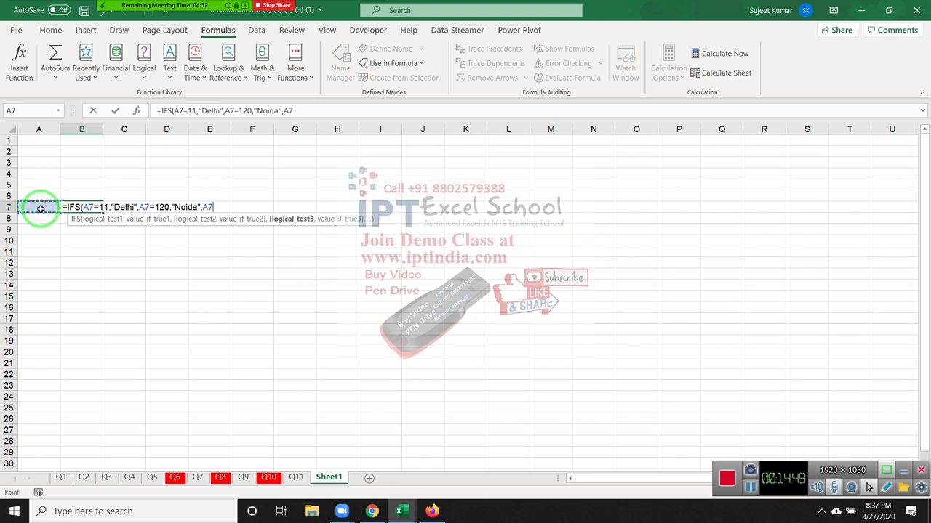
type("=")
type("124")
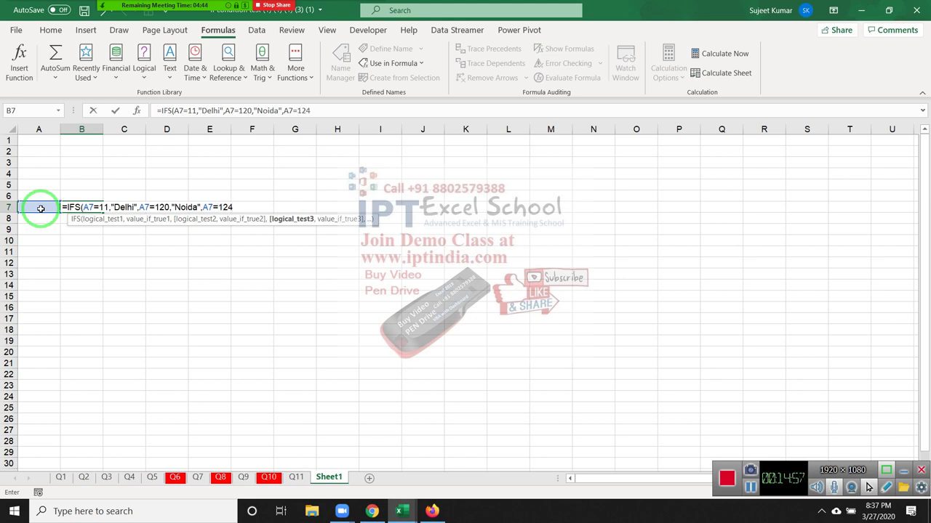
type(",A")
key("BackSpace")
key("BackSpace")
type(",")
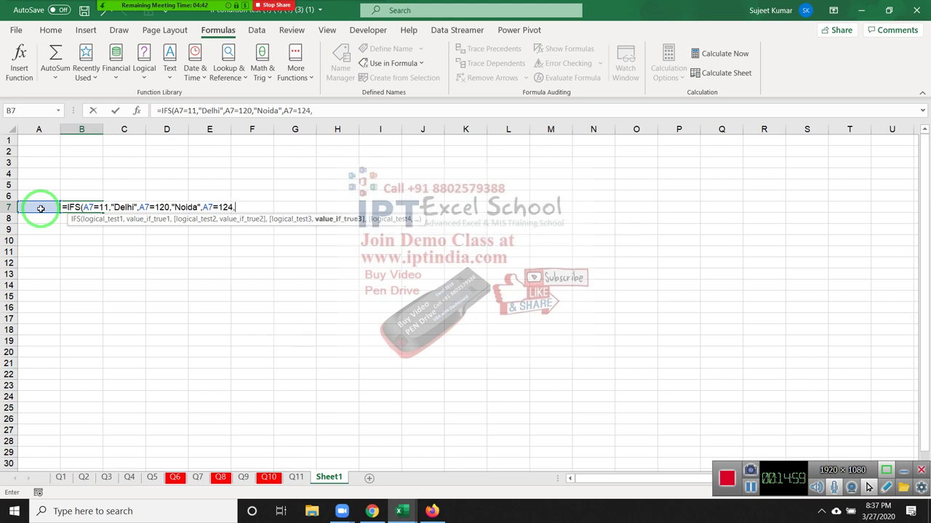
type("\"GGN")
Commit the IFS formula, then test A7 with 11, 124 and finally 120 so B7 shows Noida
key("Return")
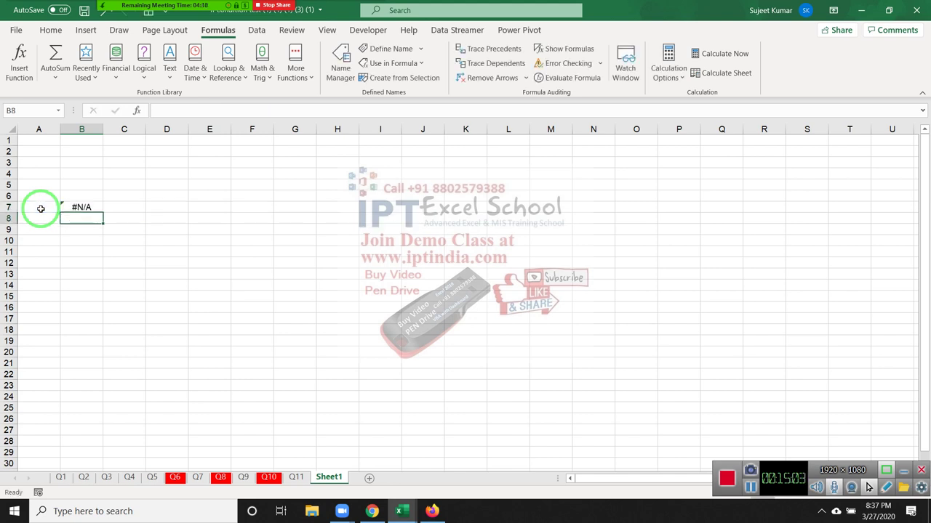
key("Up")
left_click(41, 208)
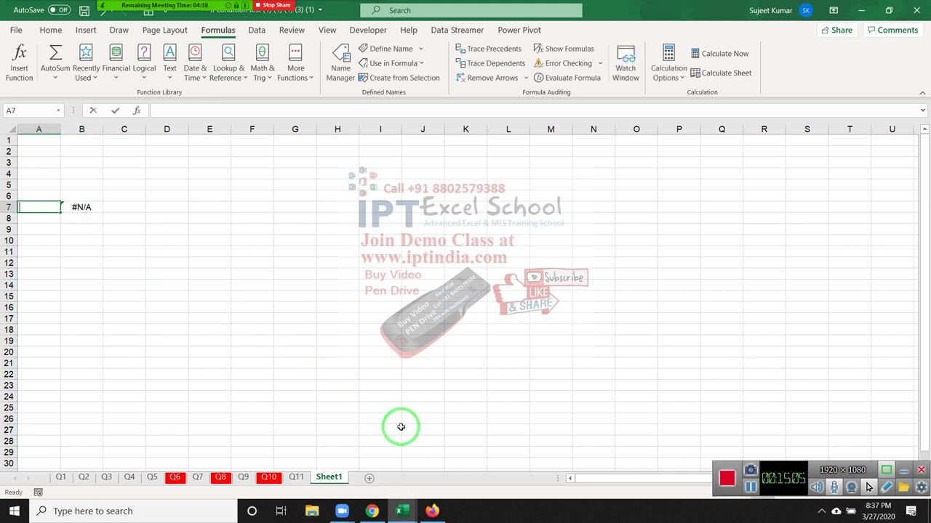
type("11")
key("ctrl+Return")
type("1")
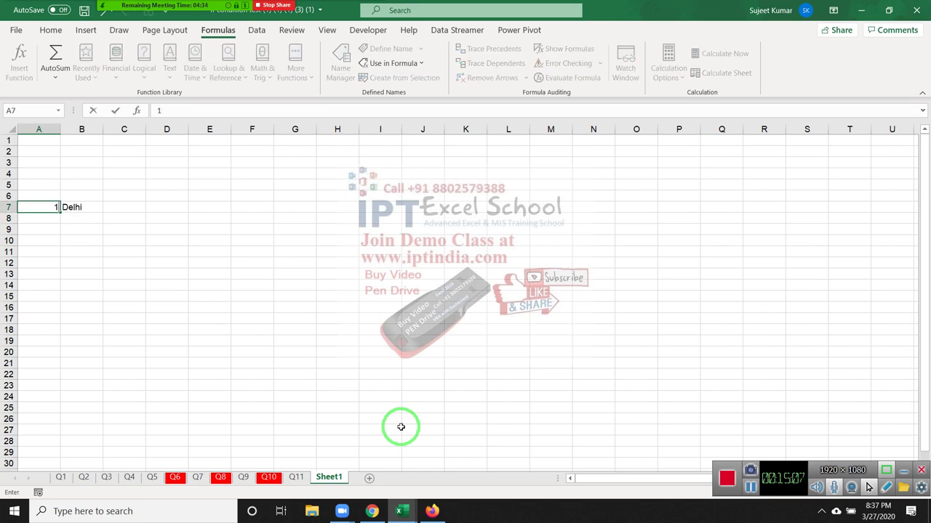
type("24")
key("ctrl+Return")
type("12")
type("0")
key("Return")
mouse_move(341, 512)
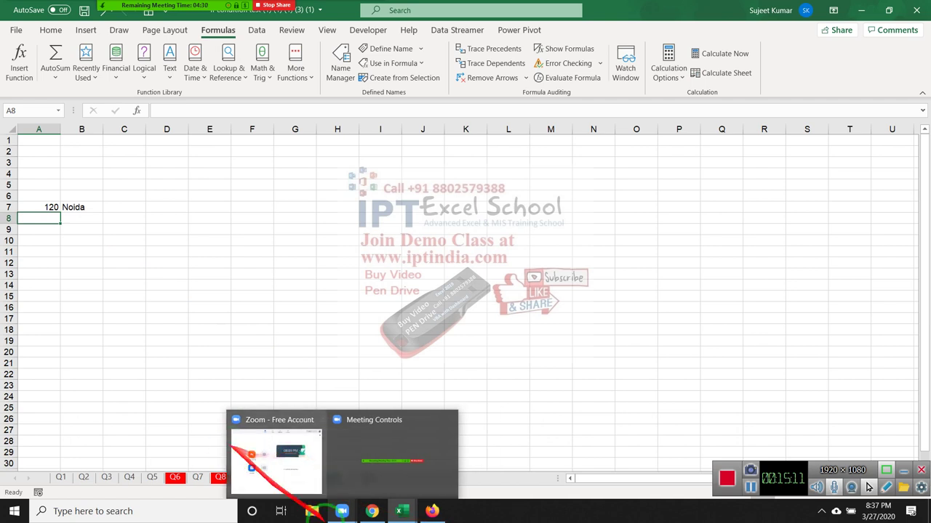
left_click(268, 477)
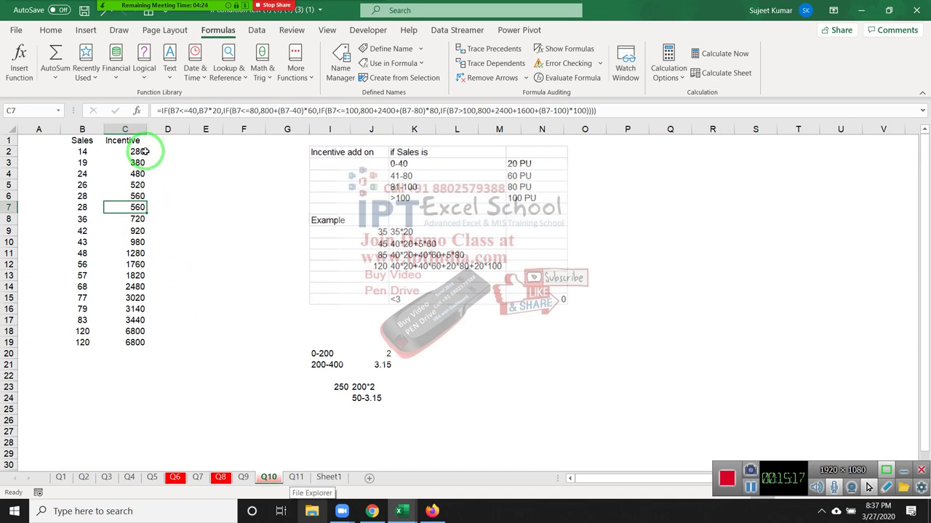
left_click(175, 478)
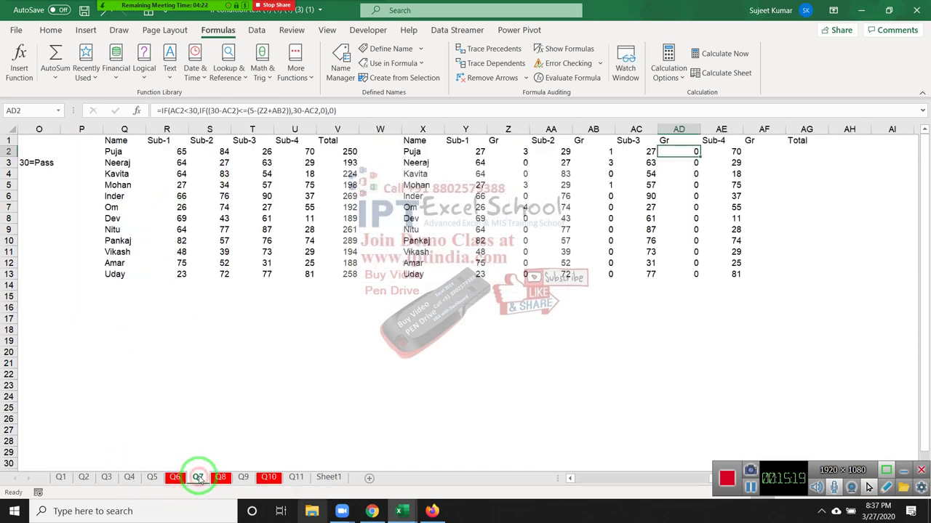
key("ctrl+Page_Down")
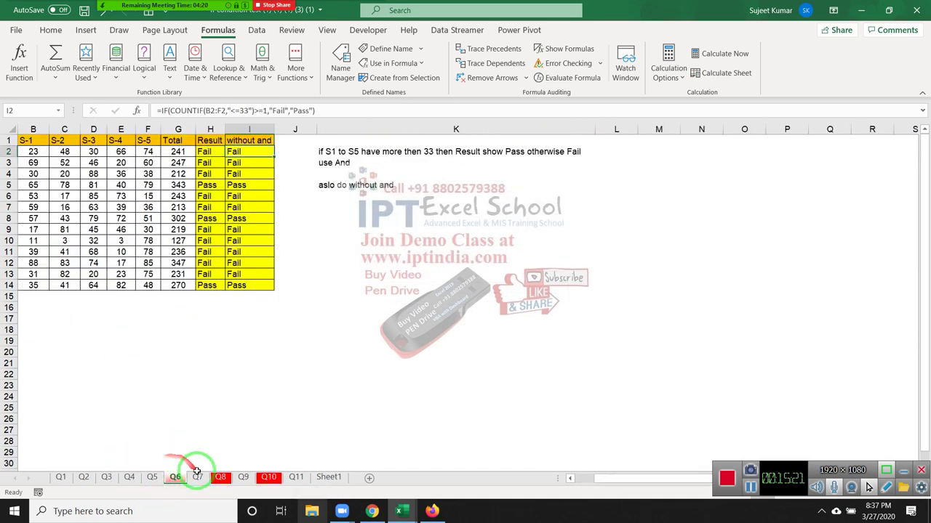
left_click(244, 477)
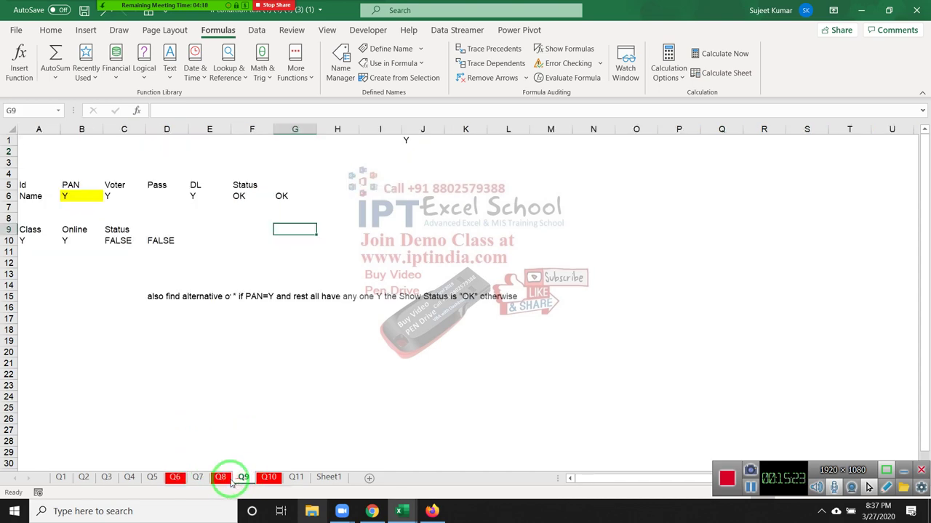
left_click(221, 478)
left_click(270, 151)
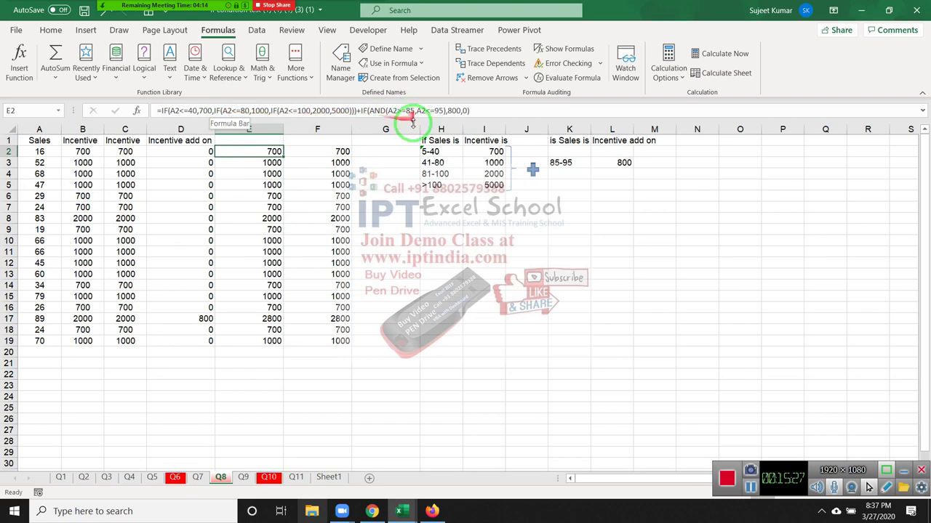
left_click(328, 477)
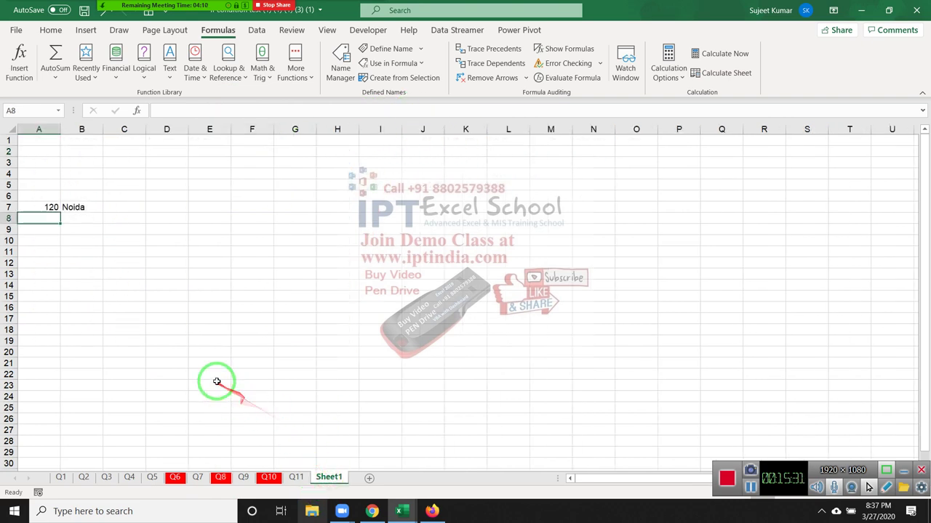
Start a SWITCH function in cell B10
left_click(102, 273)
left_click(70, 240)
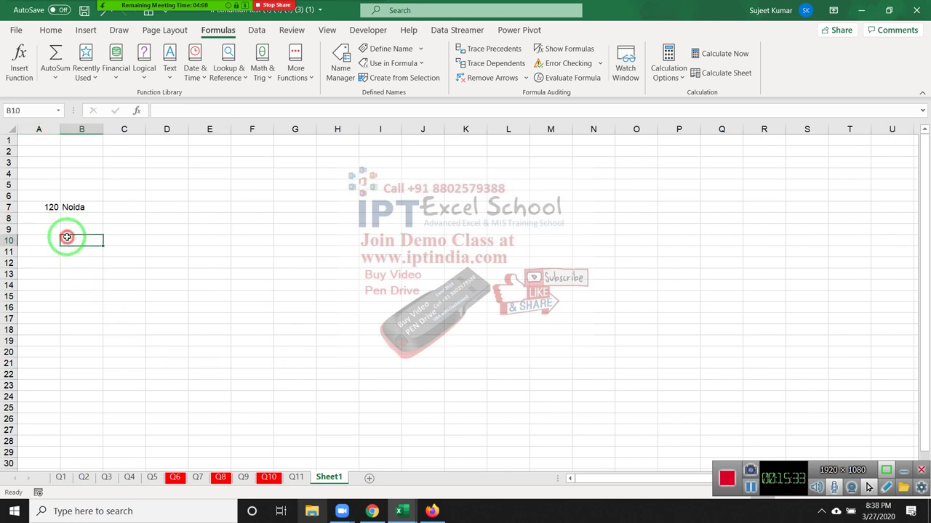
key("F2")
type("=")
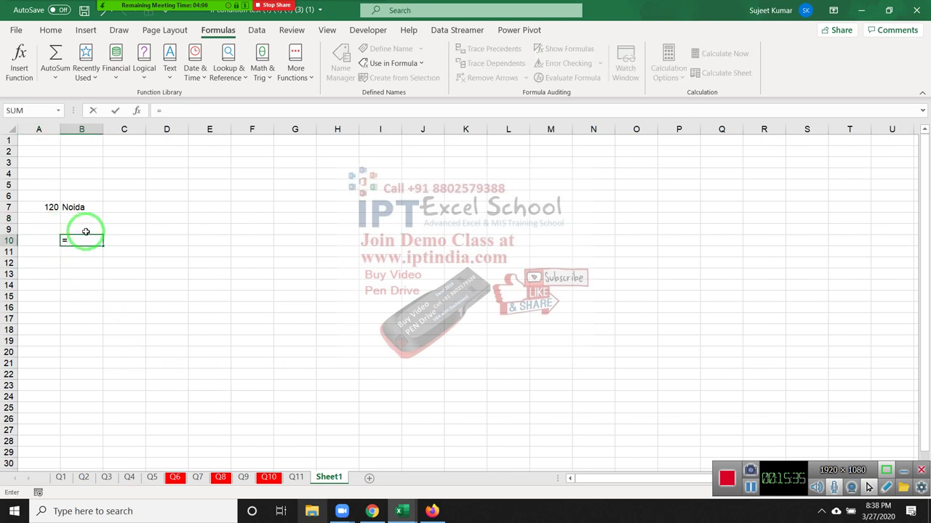
type("w")
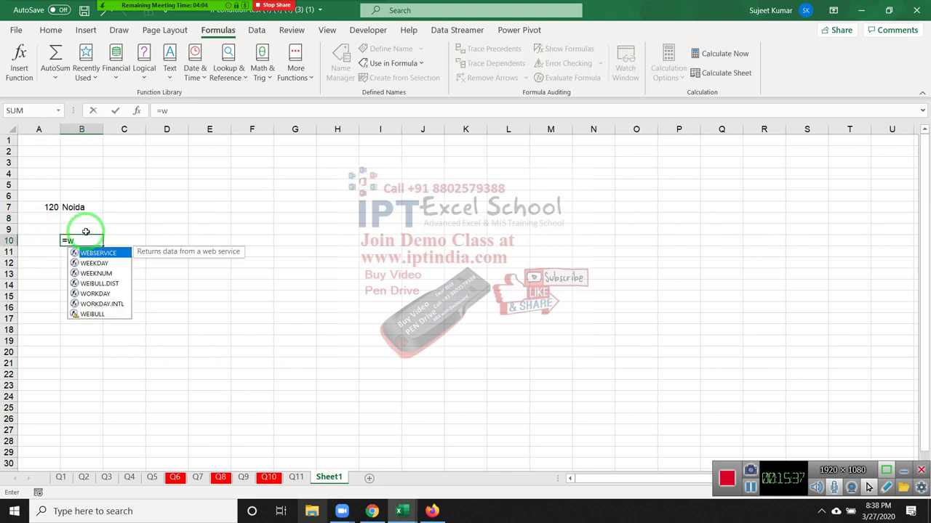
type("c")
key("BackSpace")
type("c")
key("BackSpace")
key("BackSpace")
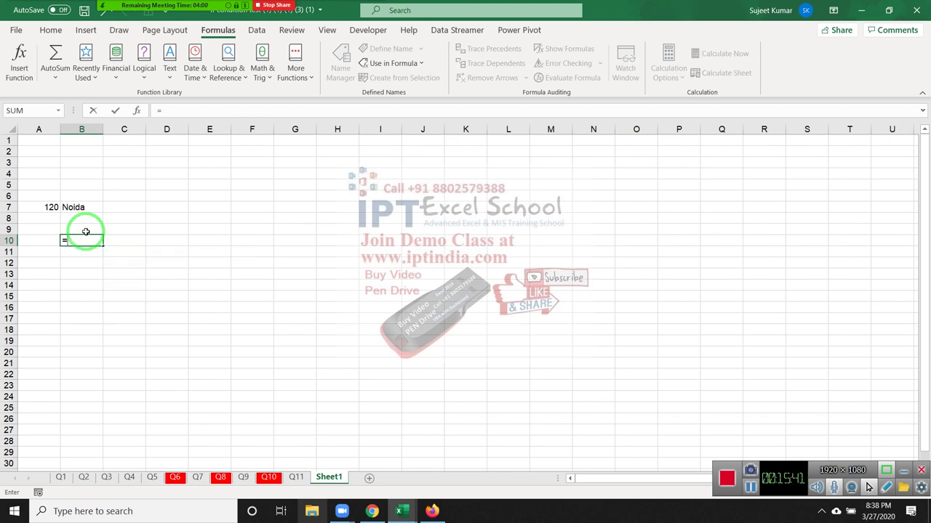
type("sw")
key("Tab")
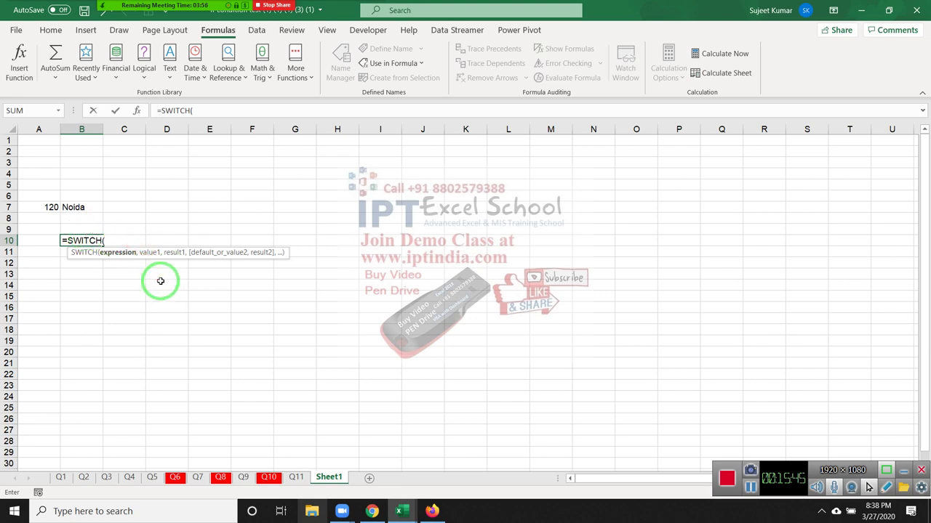
Enter SWITCH arguments A10, >100 "Central", 55 "East" and 12 "West"
left_click(29, 240)
type(",")
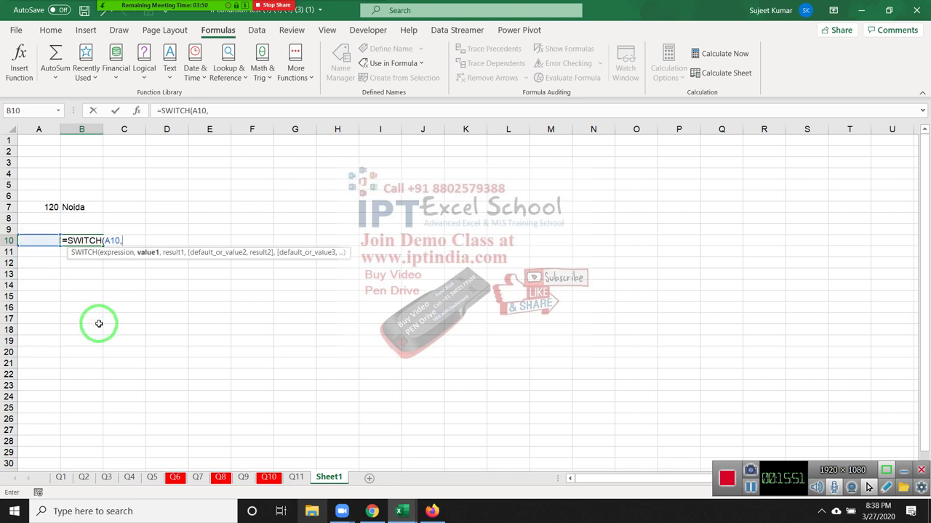
type("11,\"")
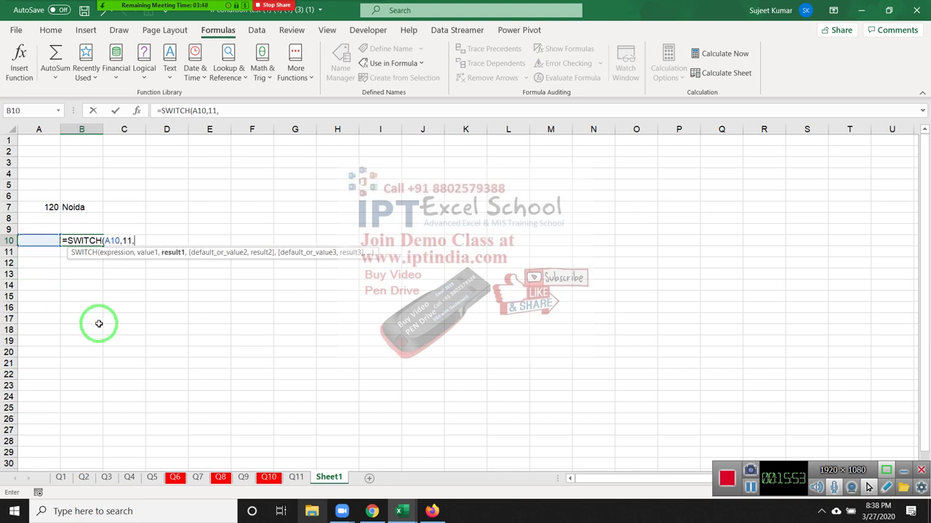
type("Del")
key("BackSpace")
key("BackSpace")
key("BackSpace")
key("BackSpace")
key("BackSpace")
key("BackSpace")
key("BackSpace")
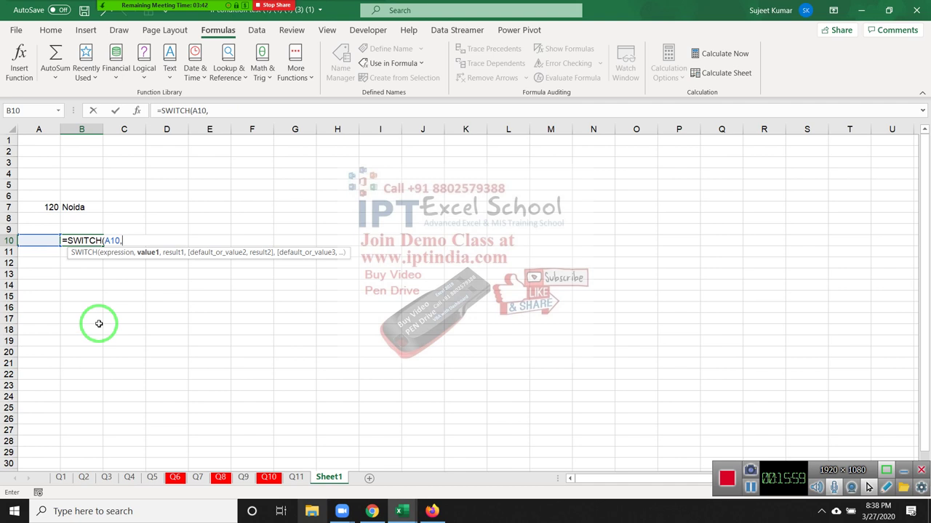
type(">1")
type("00")
type(",\"")
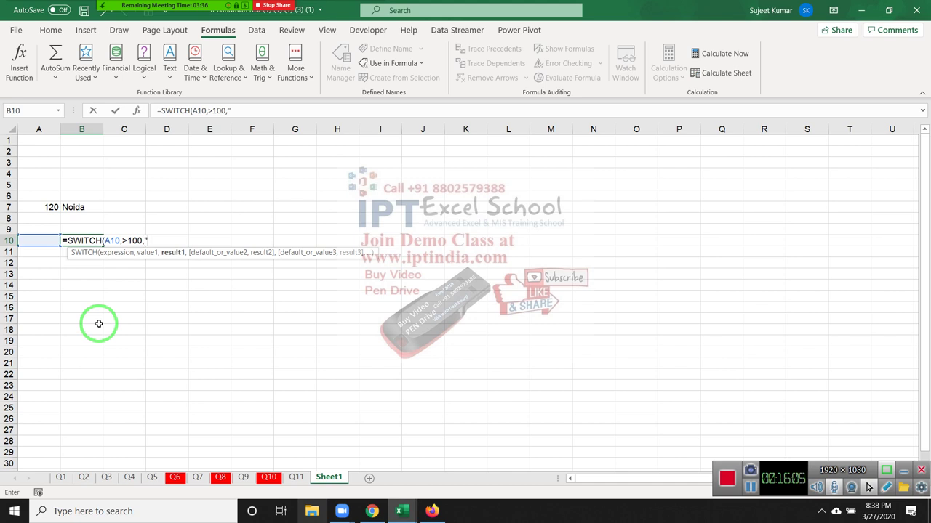
type("Ce")
type("ntral")
type("\",")
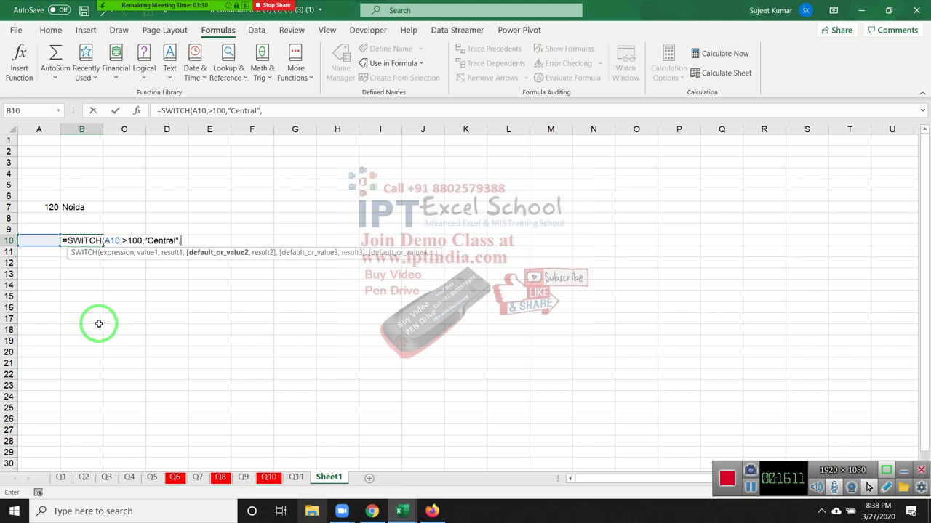
type("55")
type(",")
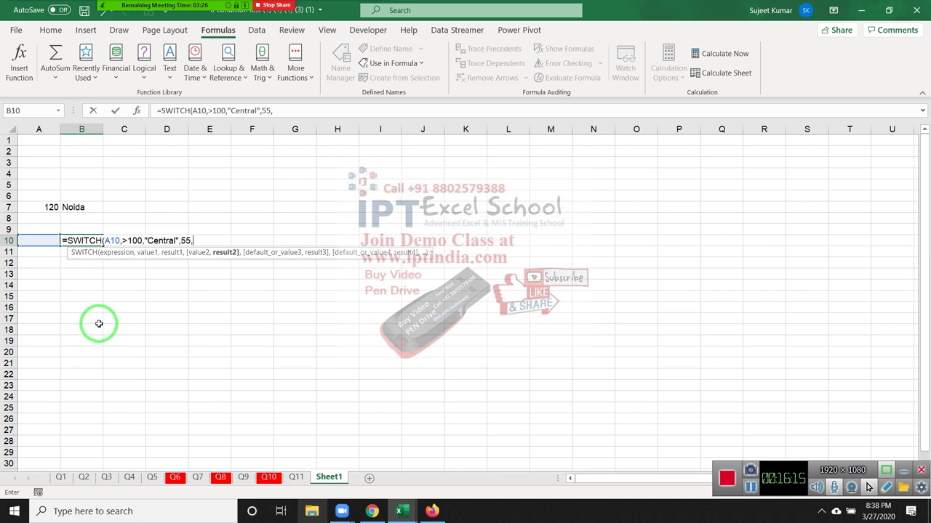
type("\"E")
key("BackSpace")
type("East")
type("\",")
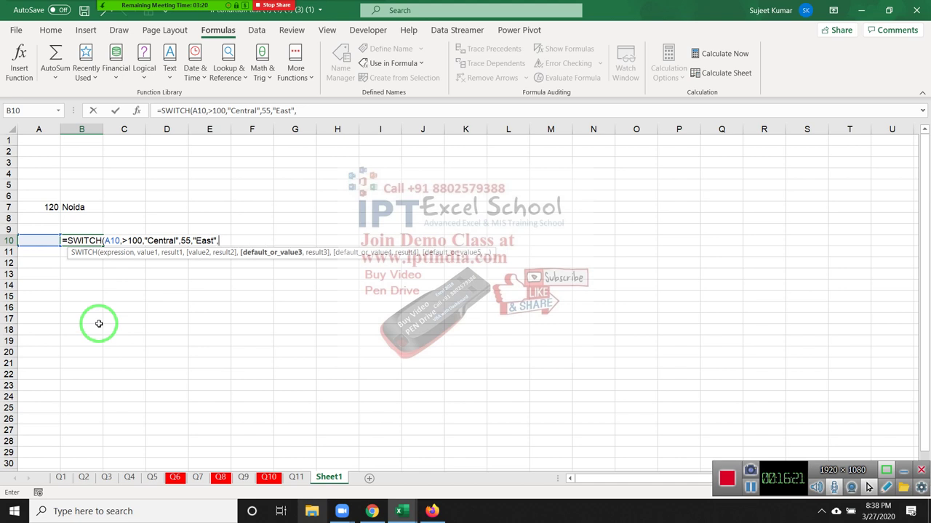
type(">")
type(",\"")
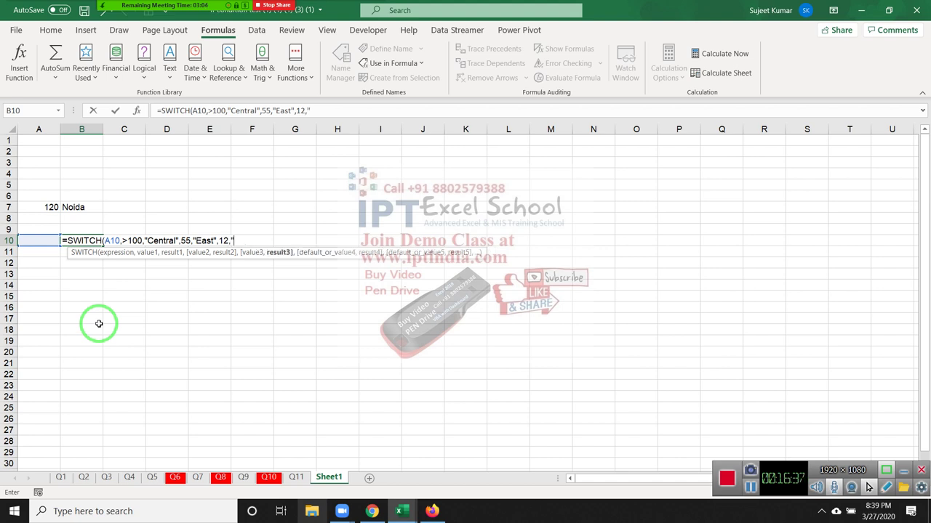
type("West")
Dismiss the formula error, remove the comma after A10, and commit the SWITCH formula
key("Return")
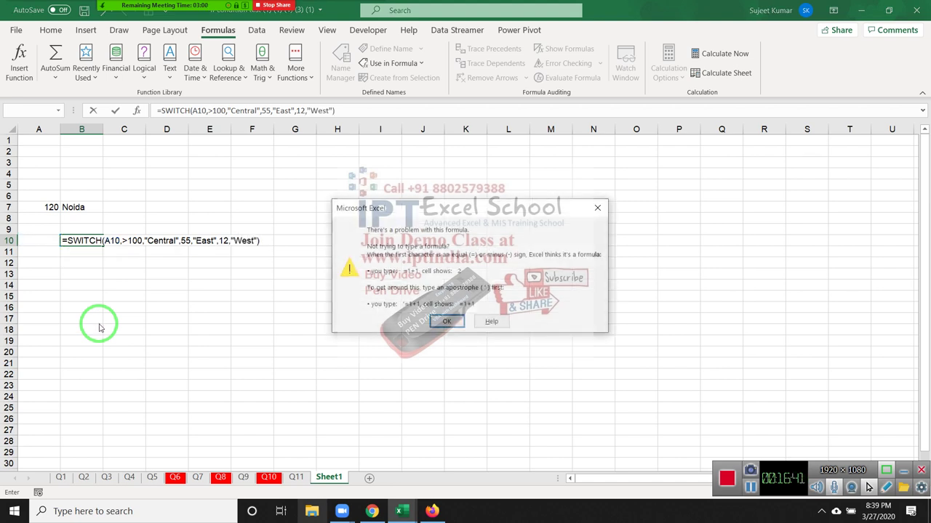
key("Return")
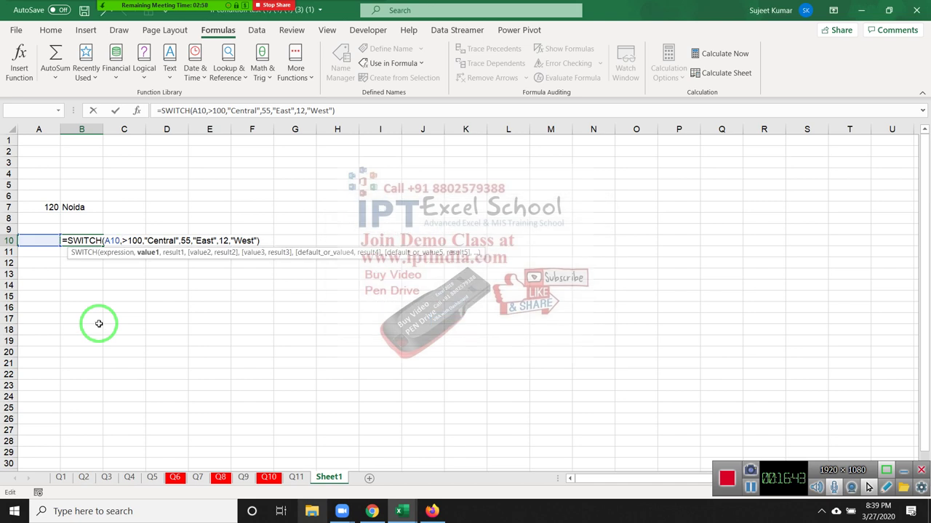
key("BackSpace")
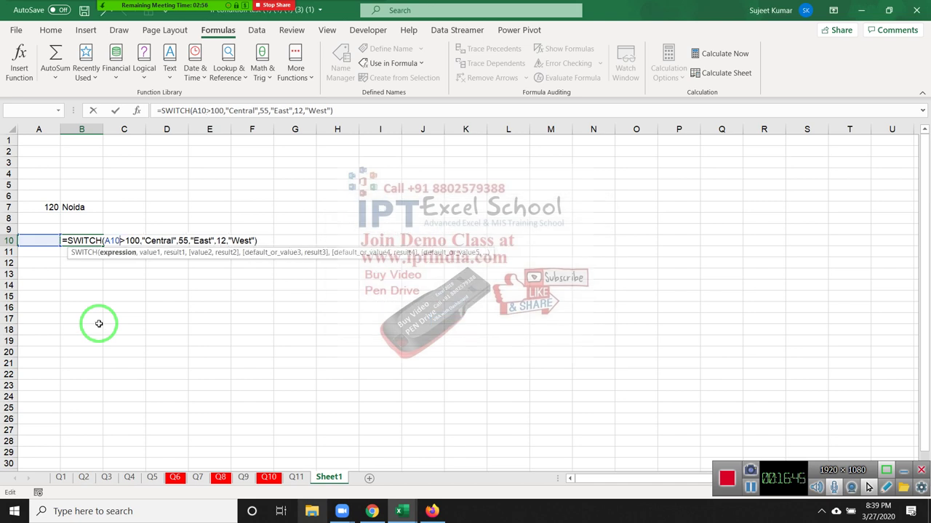
key("Return")
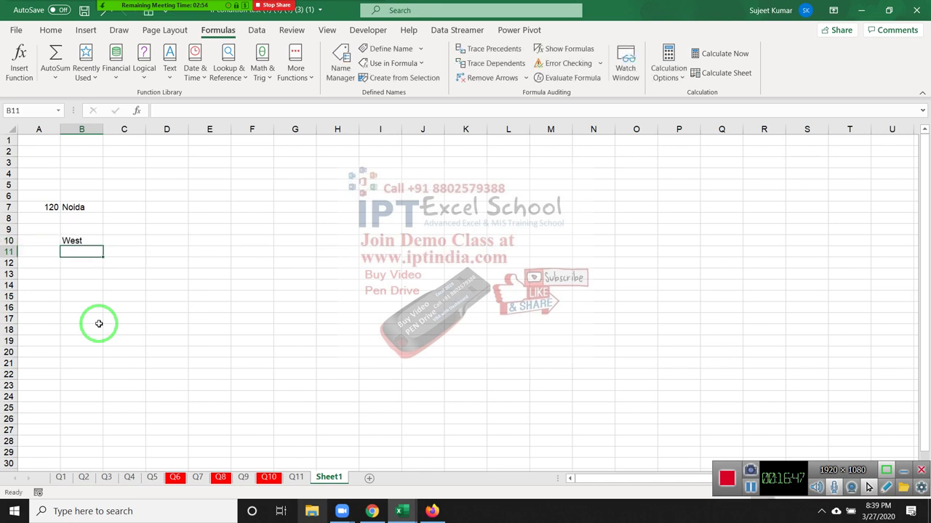
key("Up")
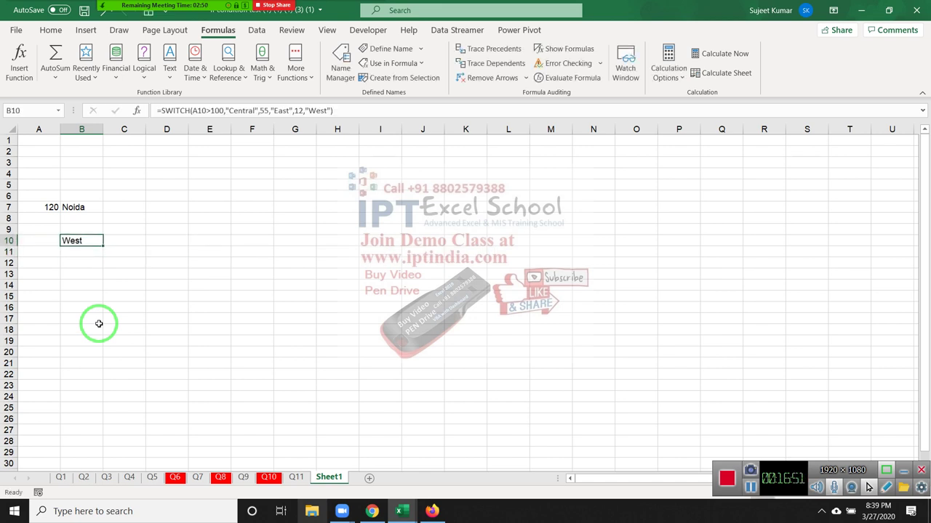
Enter 100 in A10 and return to B10
key("Left")
type("100")
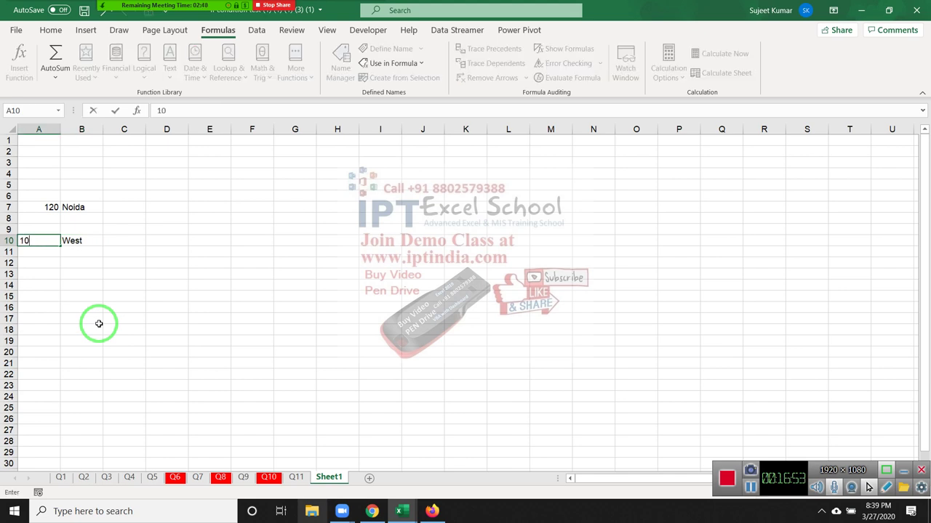
key("Return")
key("Up")
key("Right")
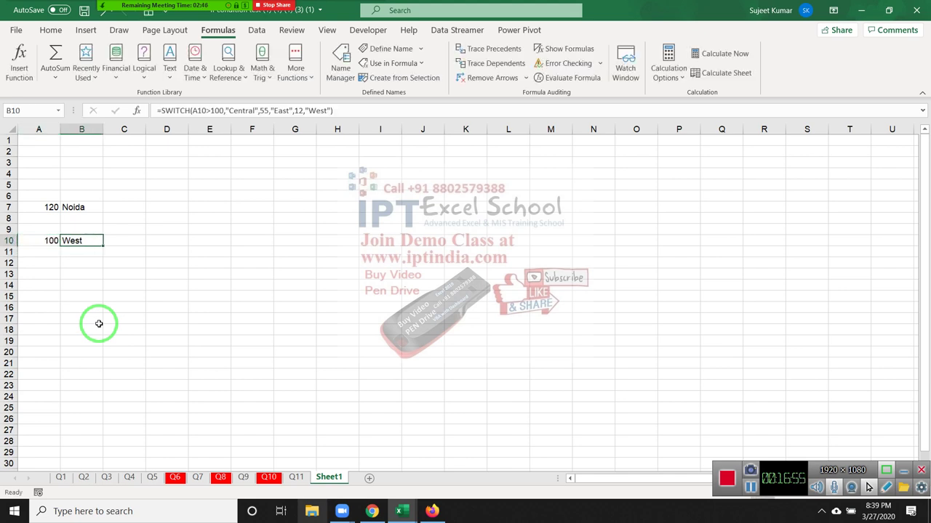
Replace the > after A10 with a comma: =SWITCH(A10,100,"Central",55,"East",12,"West")
key("F2")
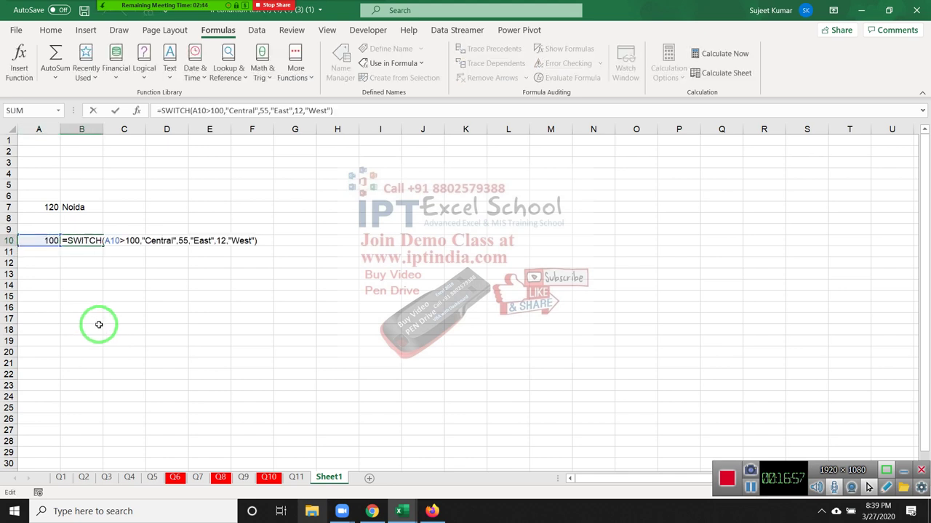
left_click(219, 240)
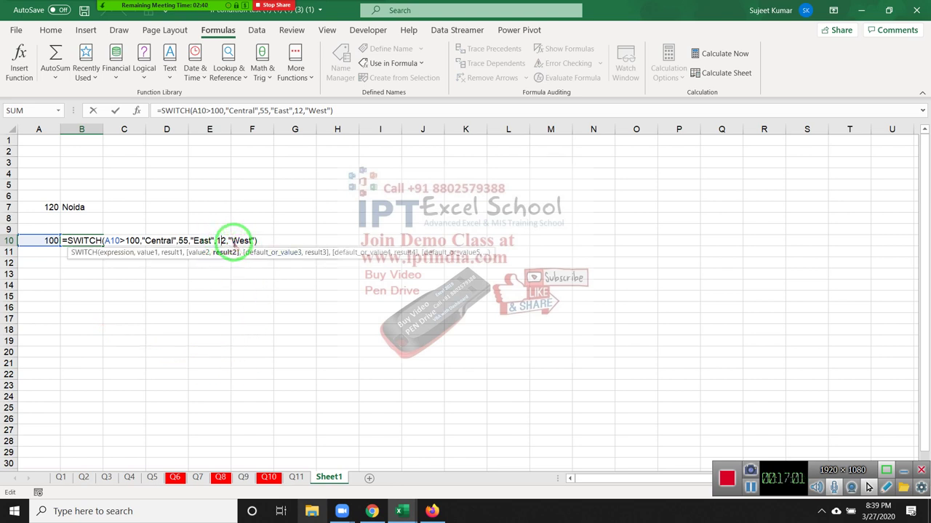
left_click(243, 241)
left_click_drag(142, 240, 106, 244)
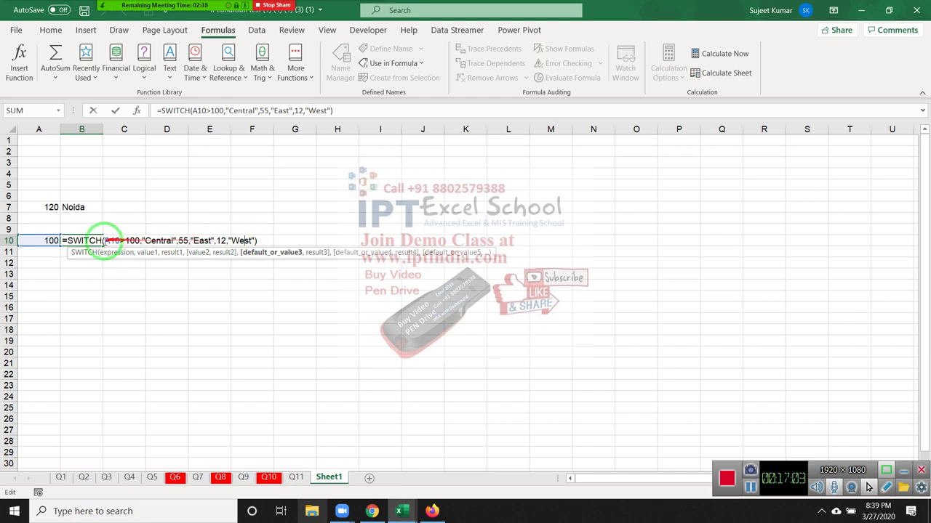
left_click(107, 240)
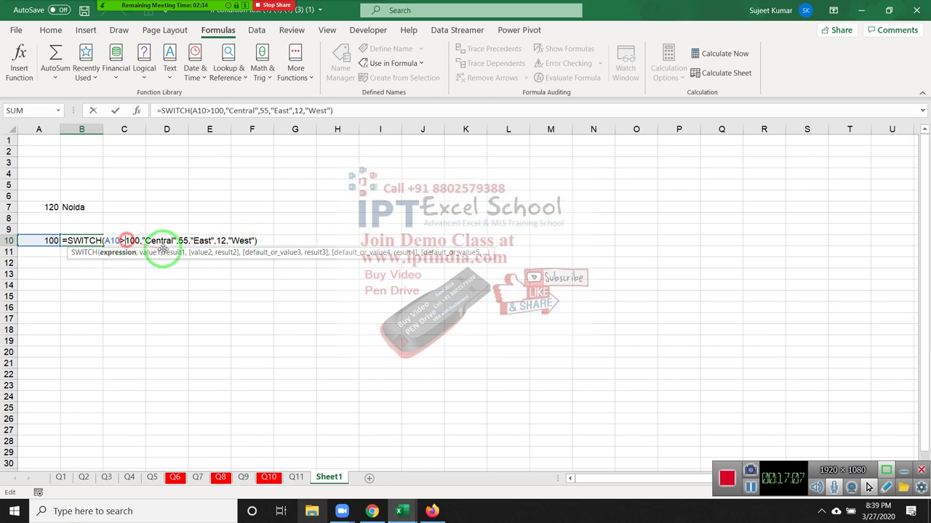
key("BackSpace")
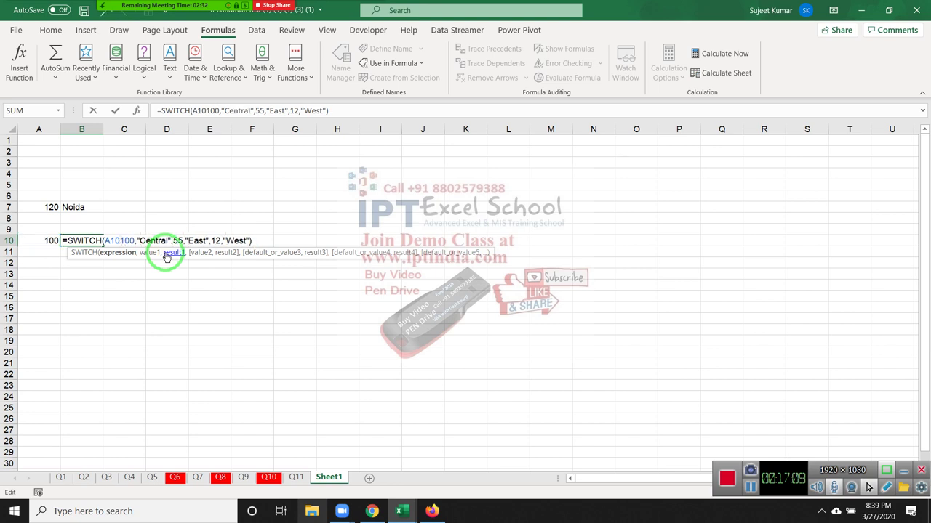
type(",")
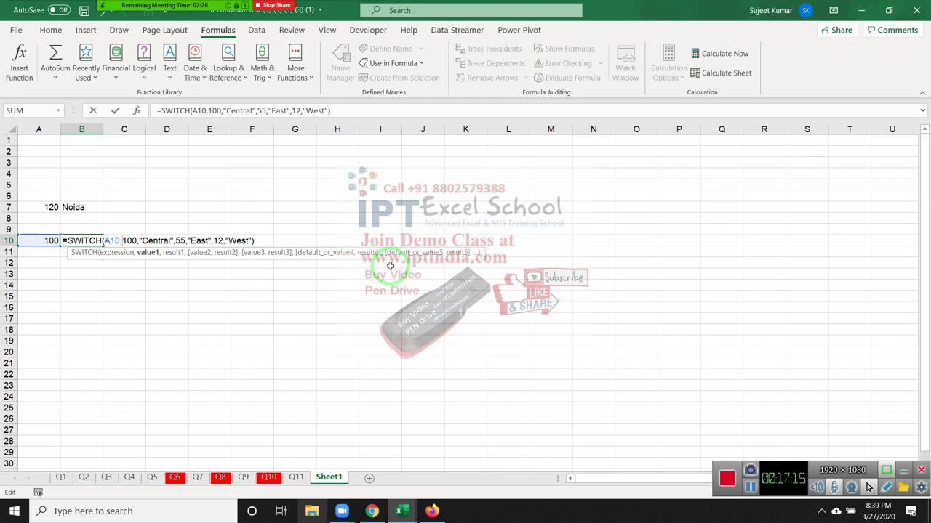
key("Return")
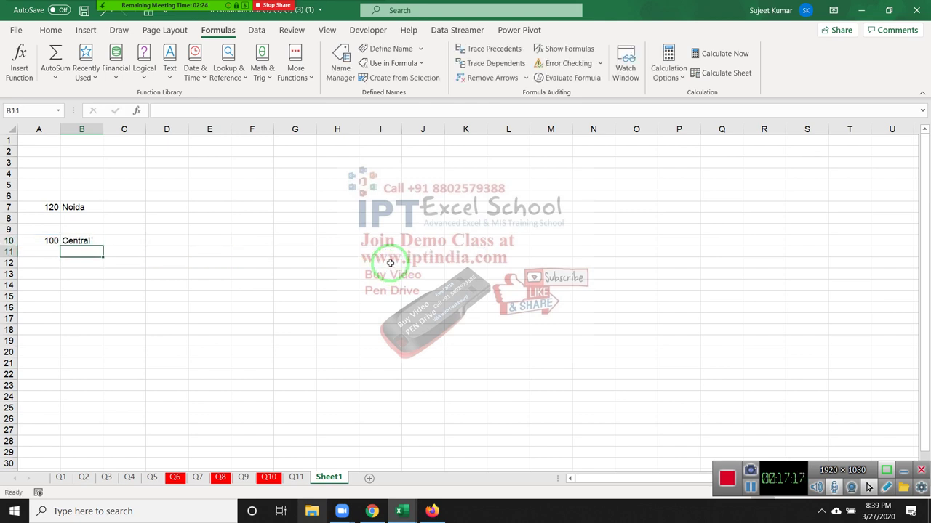
Inspect B10's SWITCH formula without changing it
key("Up")
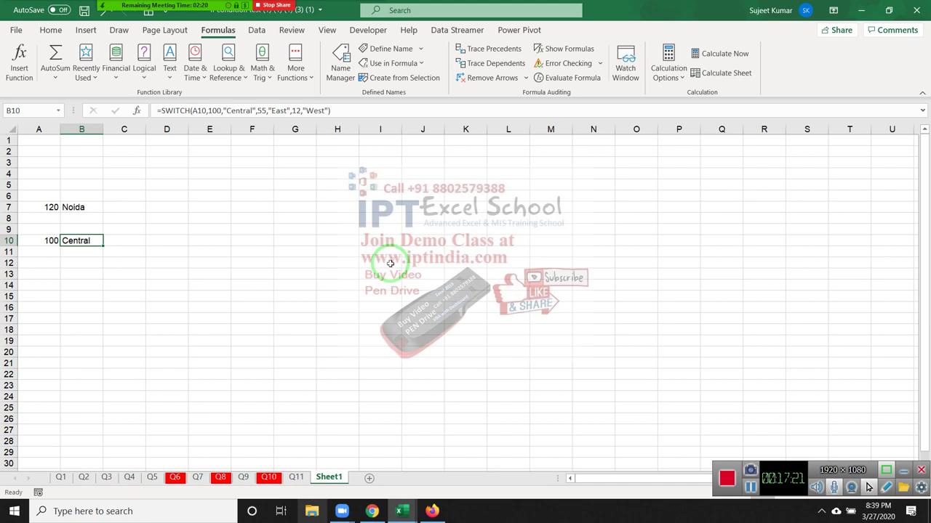
double_click(85, 242)
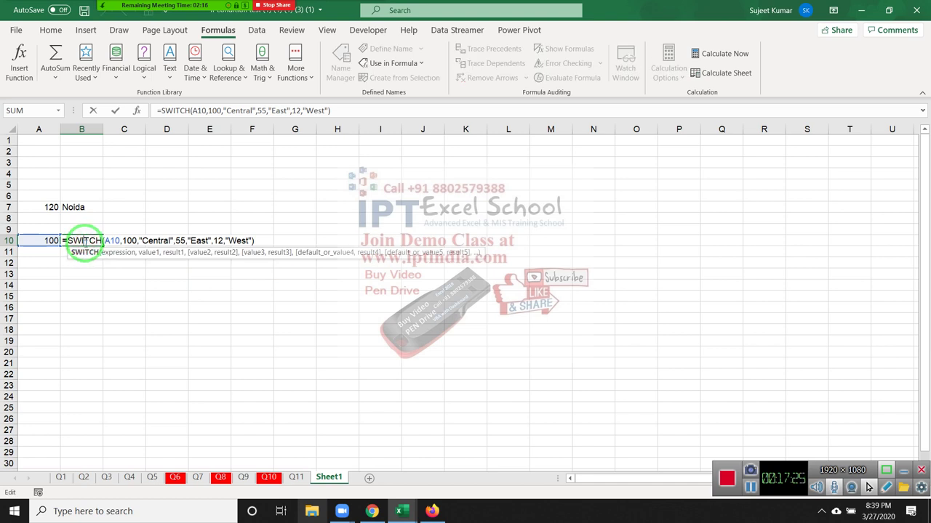
key("Escape")
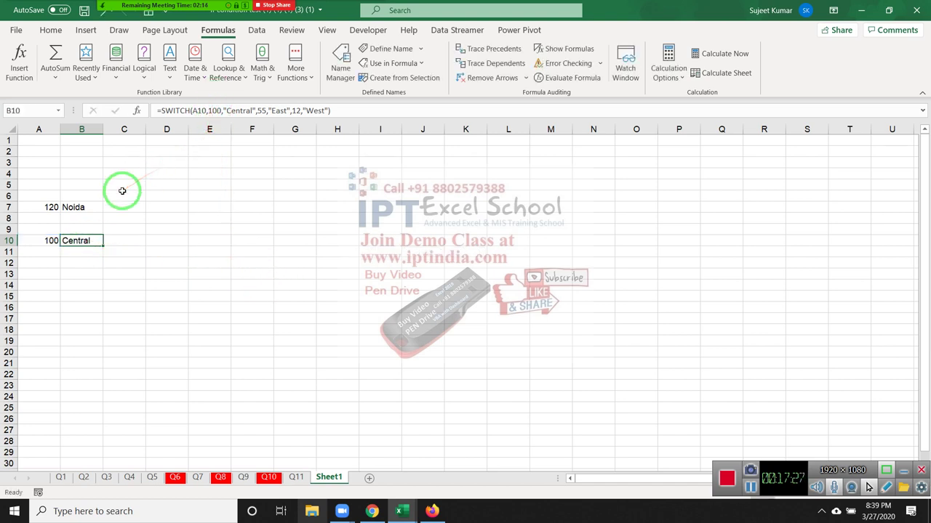
left_click(40, 252)
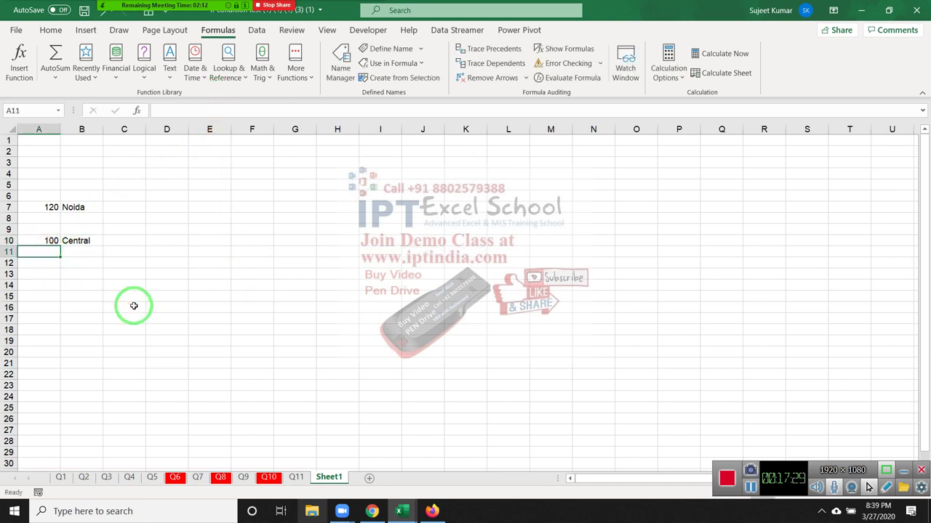
Test the SWITCH formula by entering 55, then 12, in A10
key("Up")
type("55")
key("Return")
key("Up")
type("12")
key("Return")
key("Up")
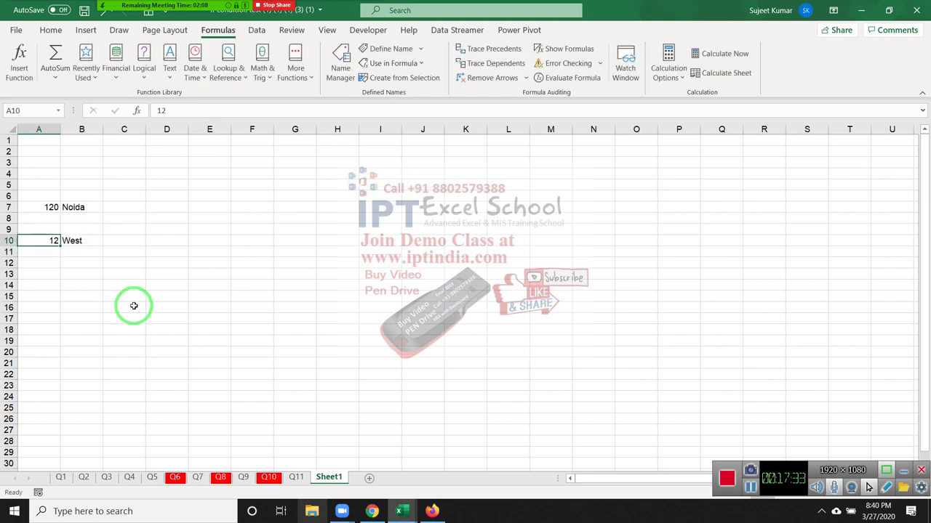
key("Right")
Re-edit and recommit B10's SWITCH formula so it returns West for 12
key("F2")
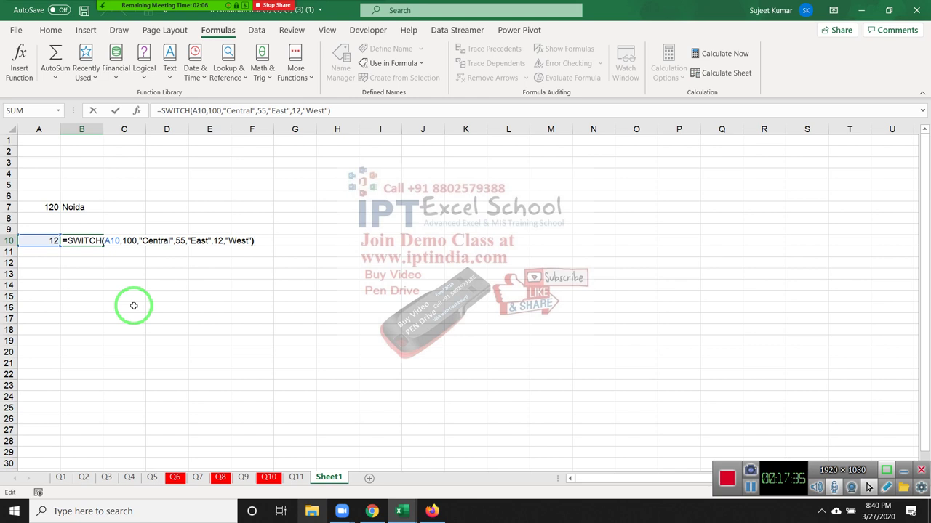
key("Left")
key("Left")
key("Left")
key("Left")
key("Left")
key("Left")
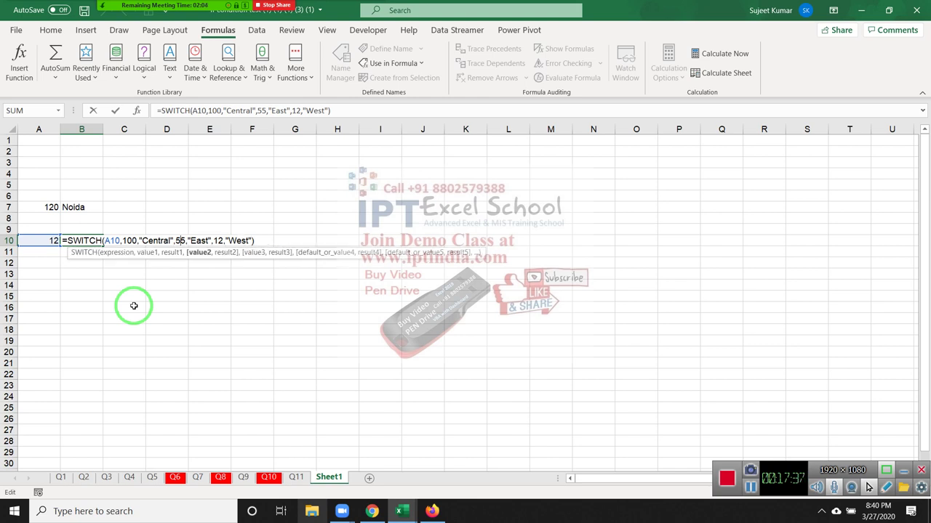
key("Left")
key("Left")
key("Left")
key("Left")
key("Left")
key("Left")
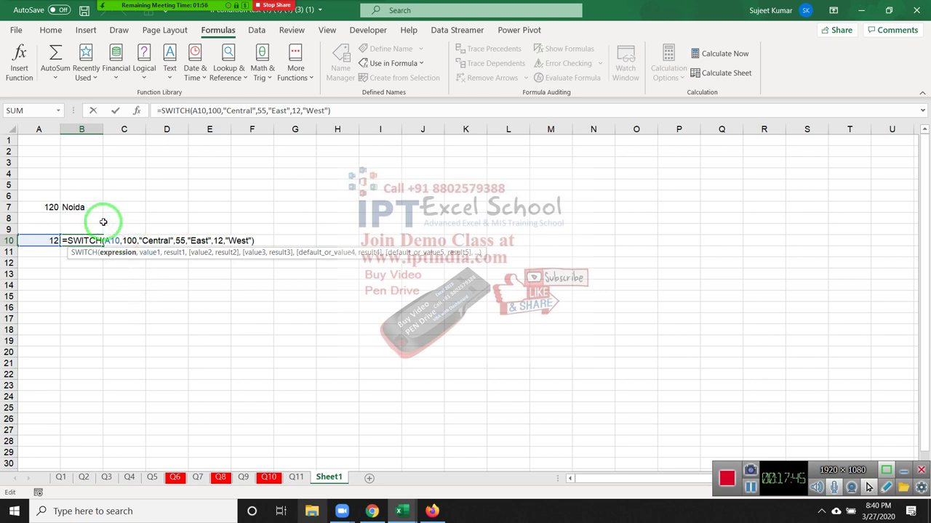
left_click(44, 242)
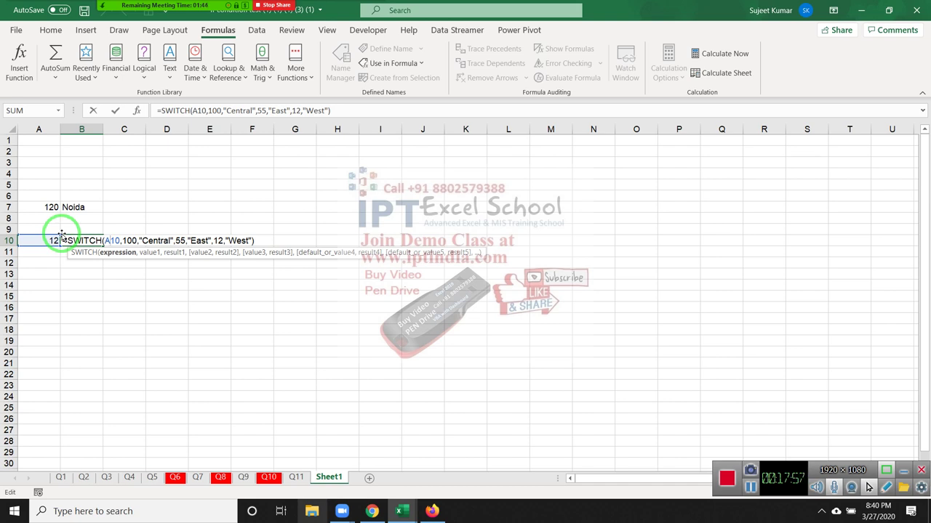
key("ctrl+Return")
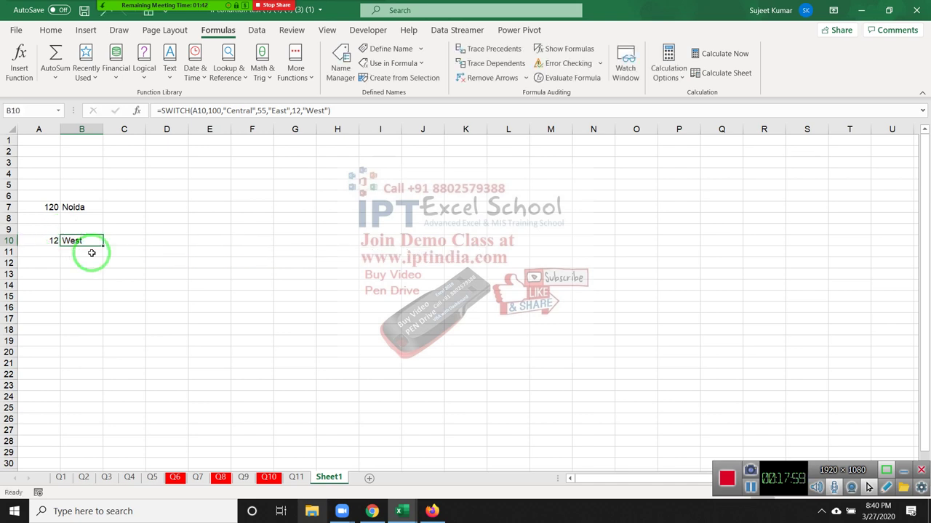
key("ctrl+s")
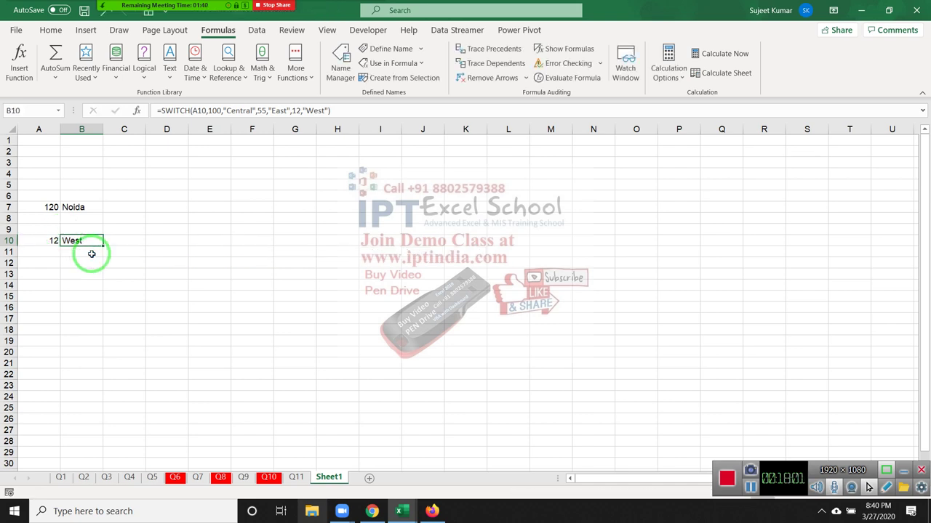
double_click(87, 240)
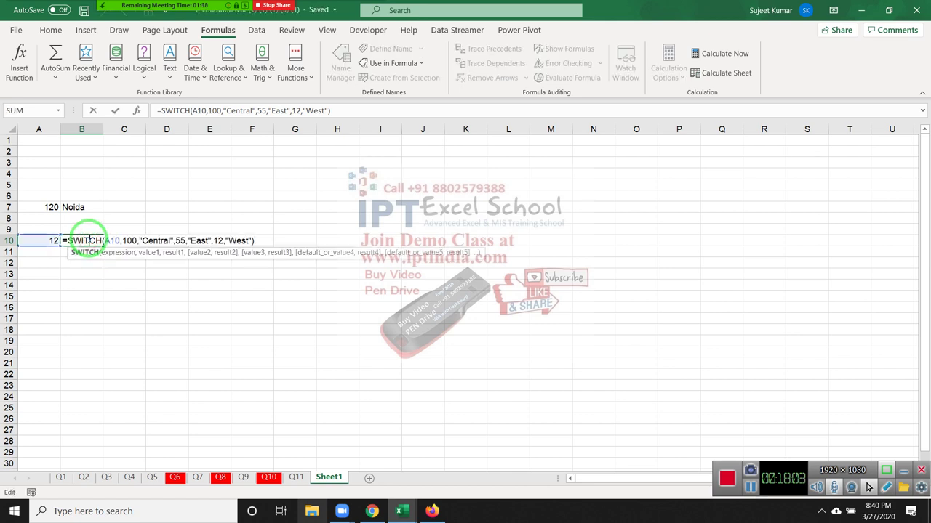
key("Escape")
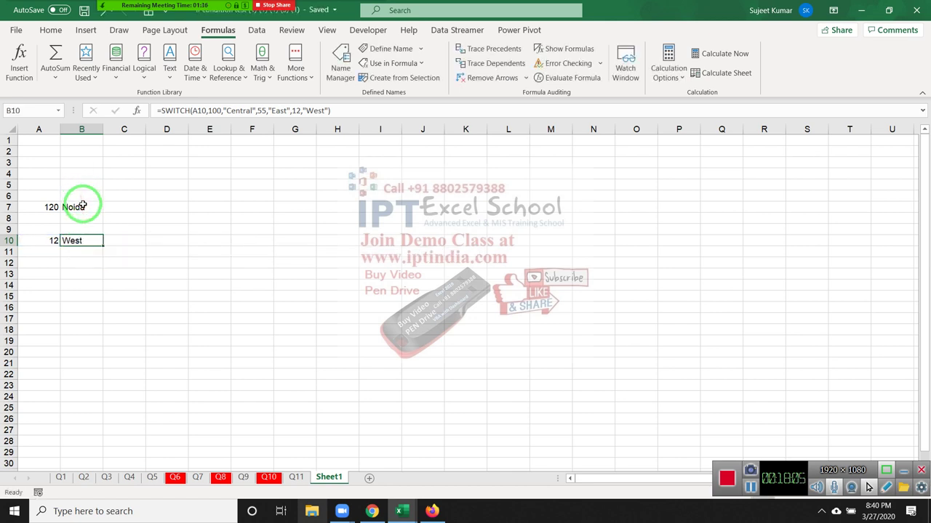
double_click(82, 206)
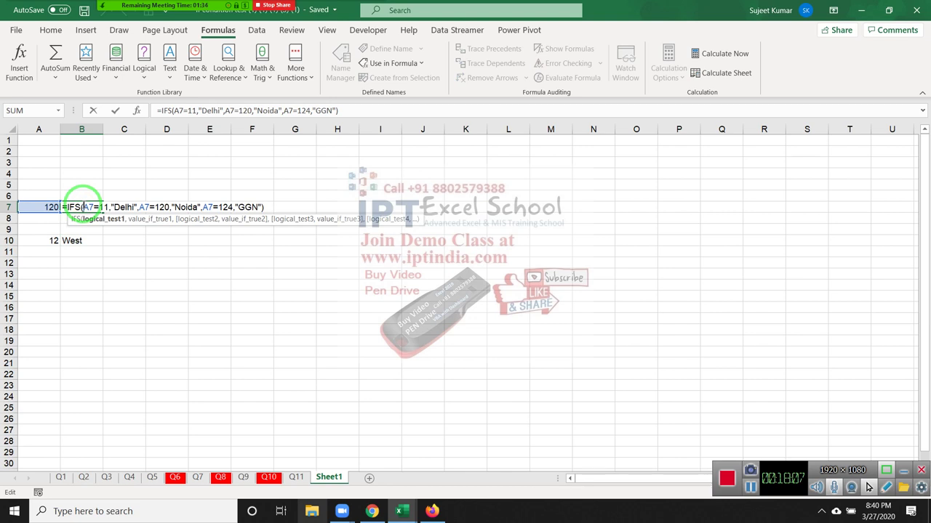
key("Escape")
double_click(85, 241)
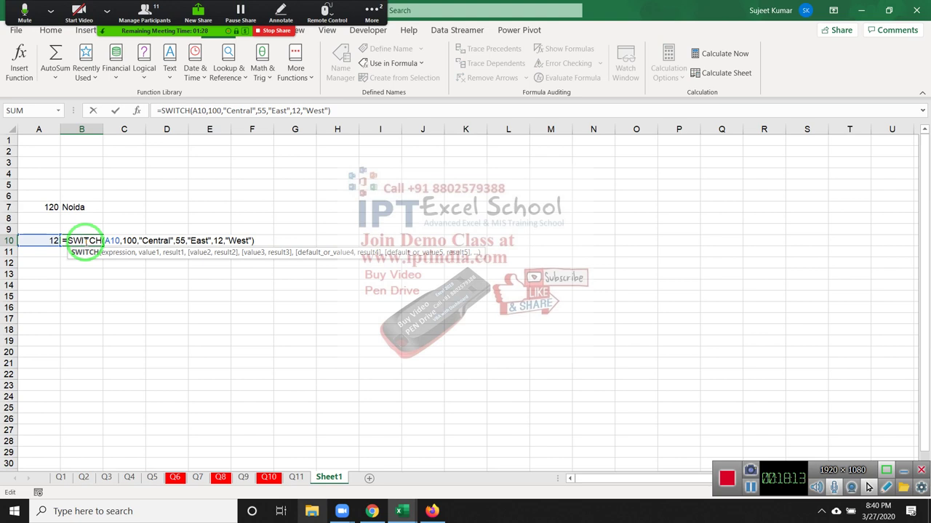
key("Return")
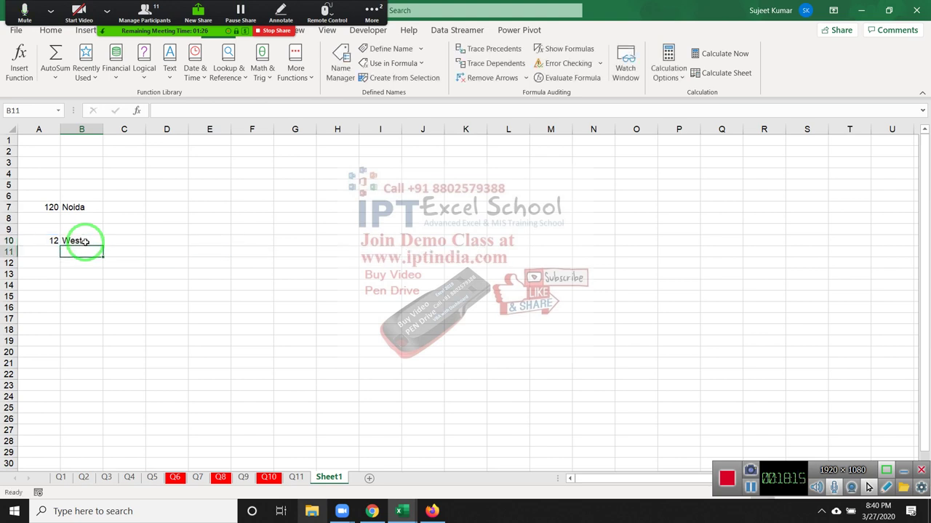
key("Up")
key("Up")
key("Up")
key("Up")
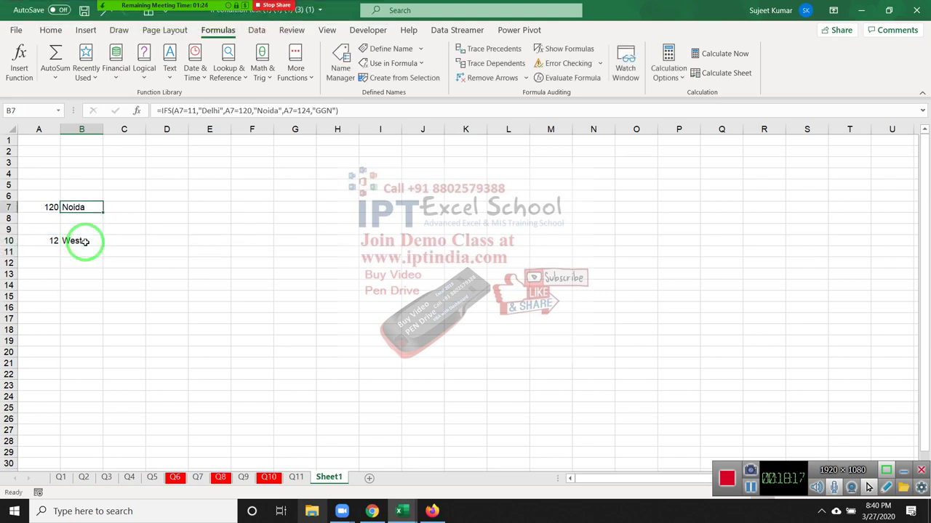
key("F2")
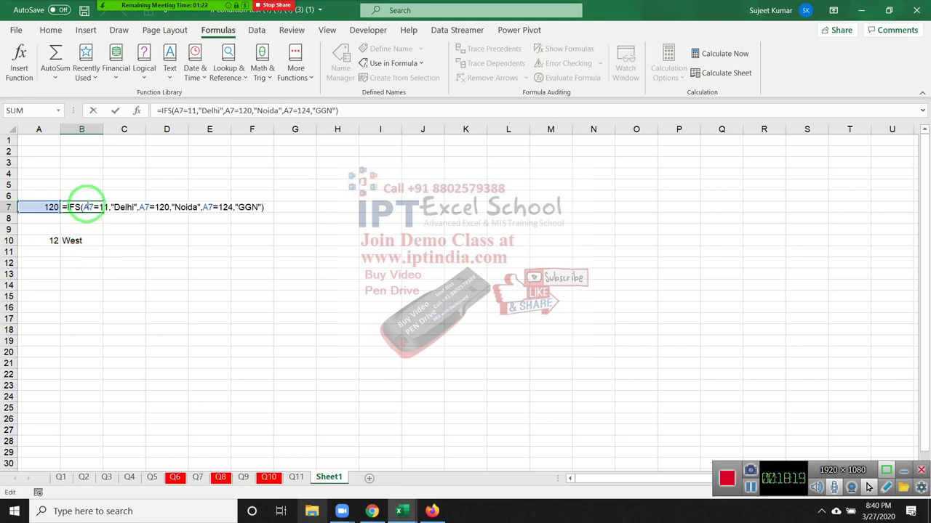
left_click(86, 207)
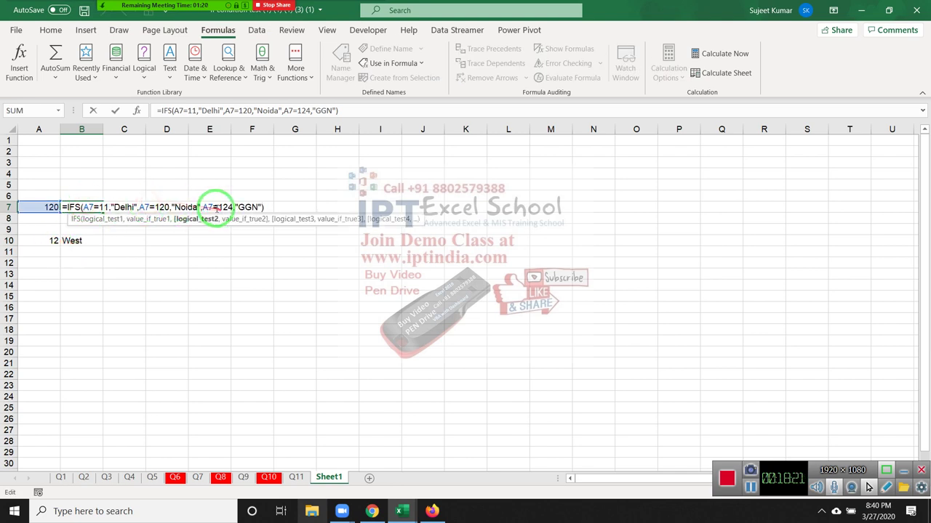
left_click_drag(210, 206, 208, 329)
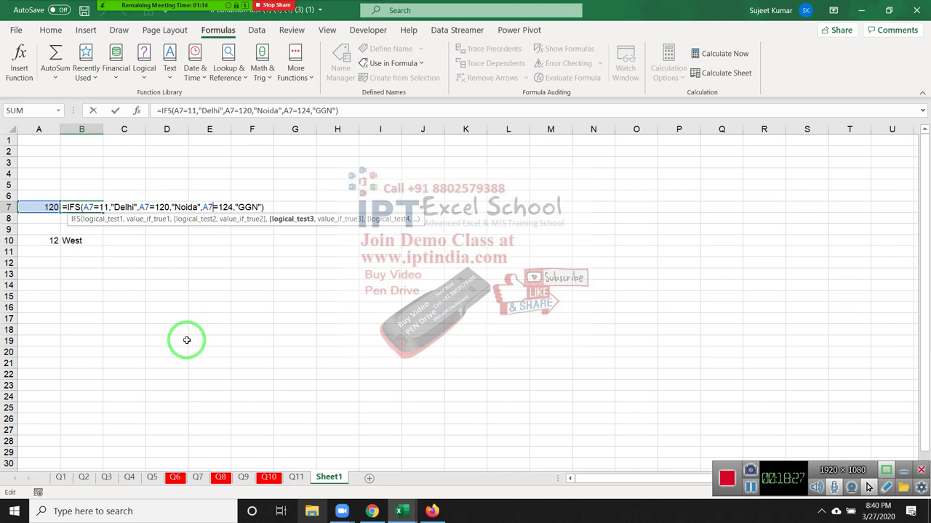
key("ctrl+Return")
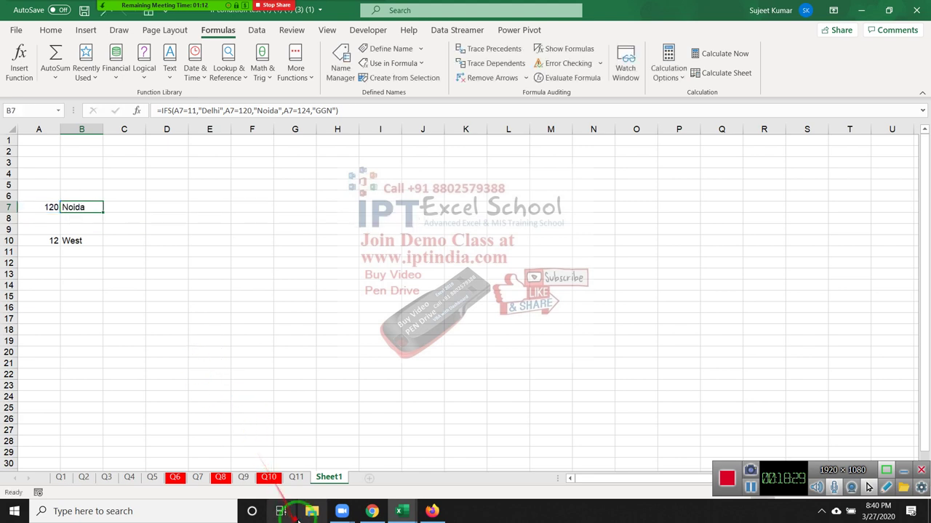
left_click(296, 478)
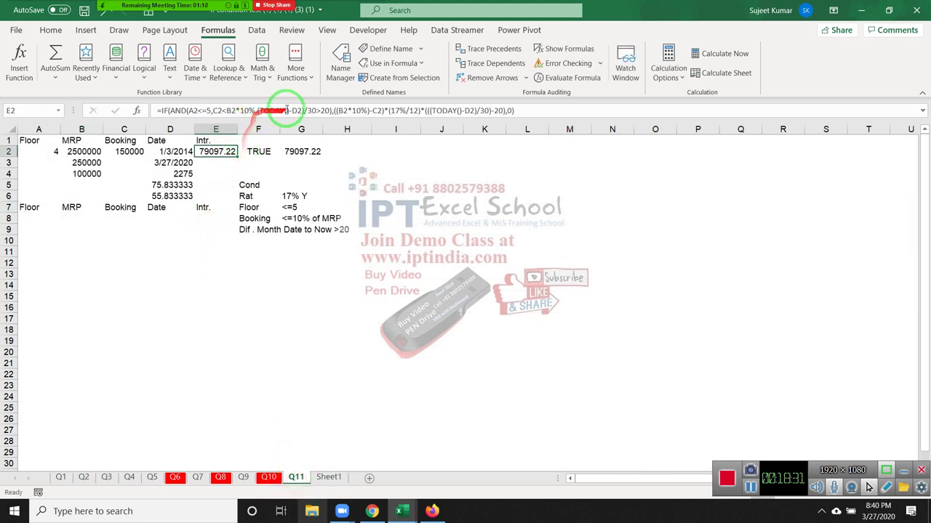
left_click_drag(258, 110, 334, 110)
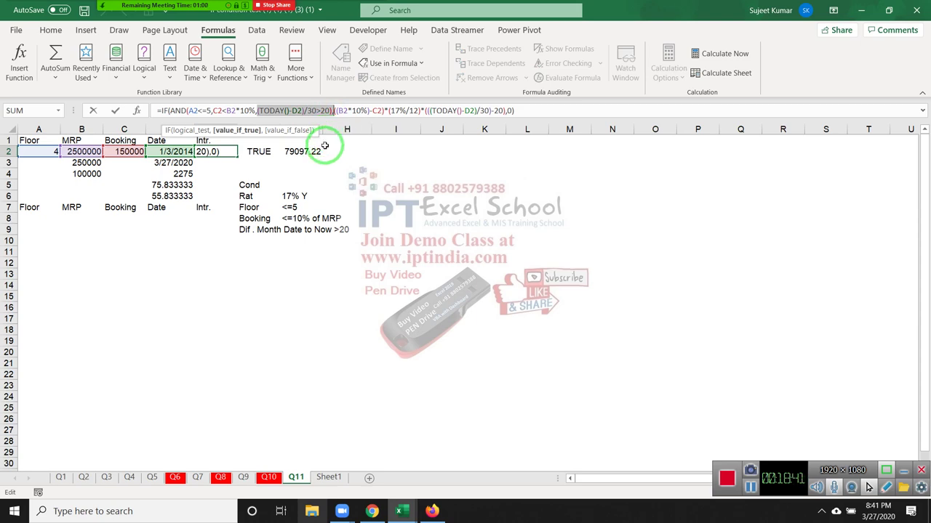
key("Escape")
left_click(329, 478)
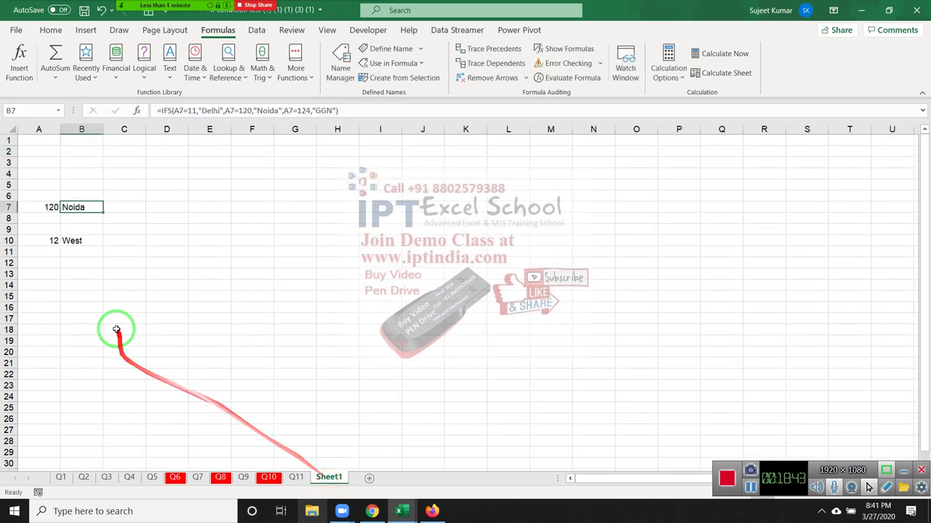
left_click(75, 245)
double_click(77, 247)
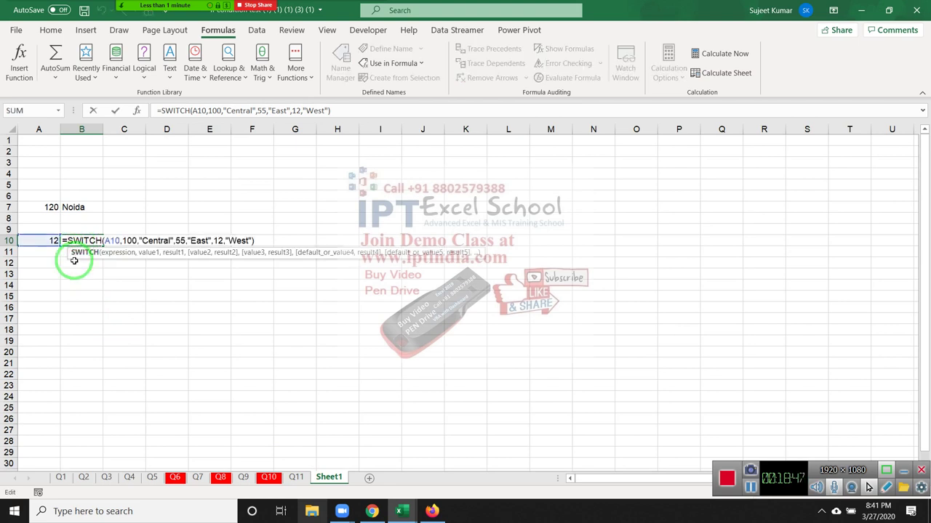
key("Escape")
left_click(73, 207)
double_click(76, 209)
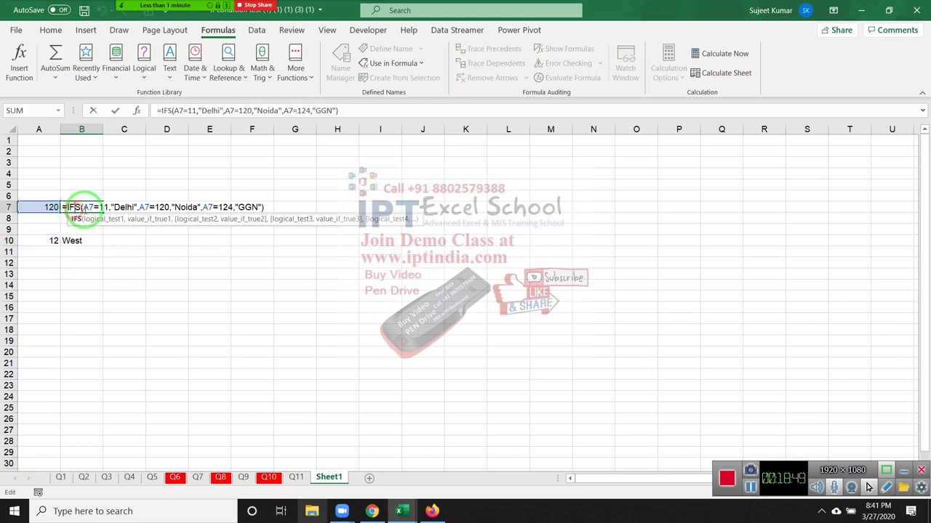
left_click(132, 194)
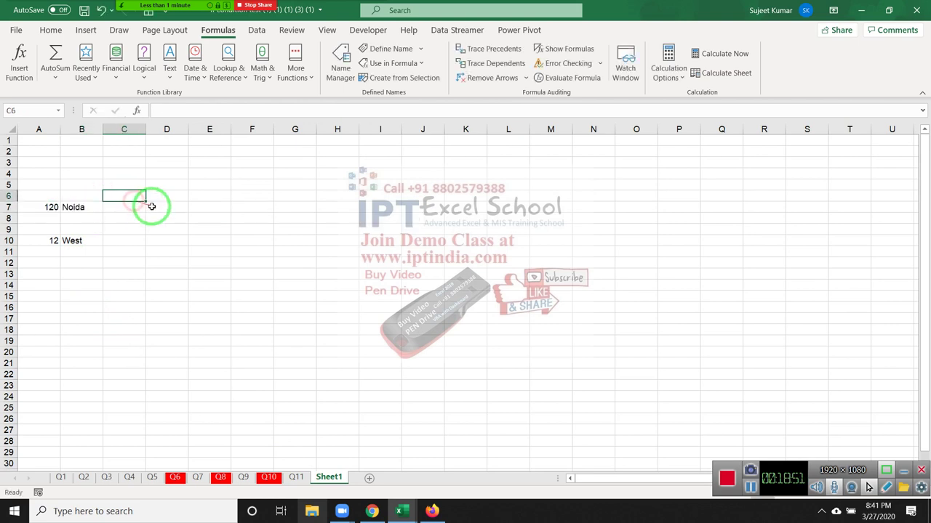
double_click(83, 208)
left_click(141, 208)
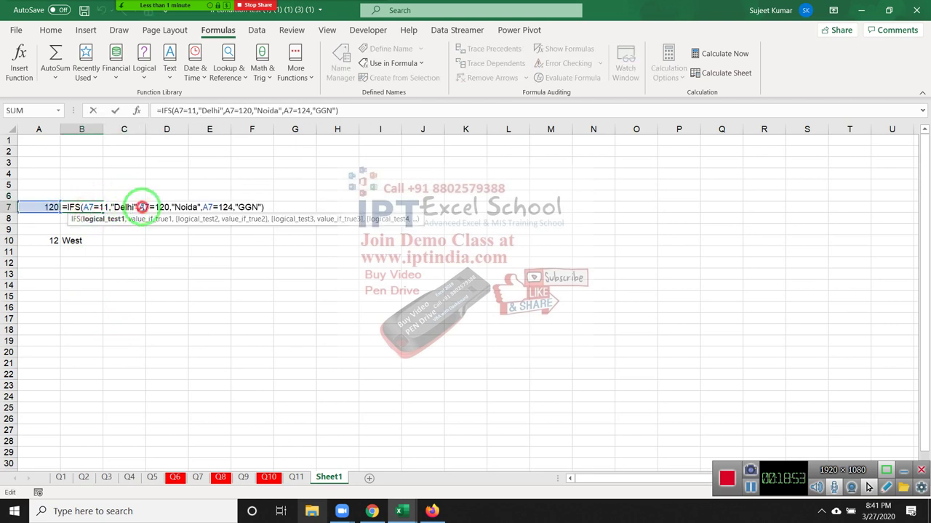
left_click(205, 207)
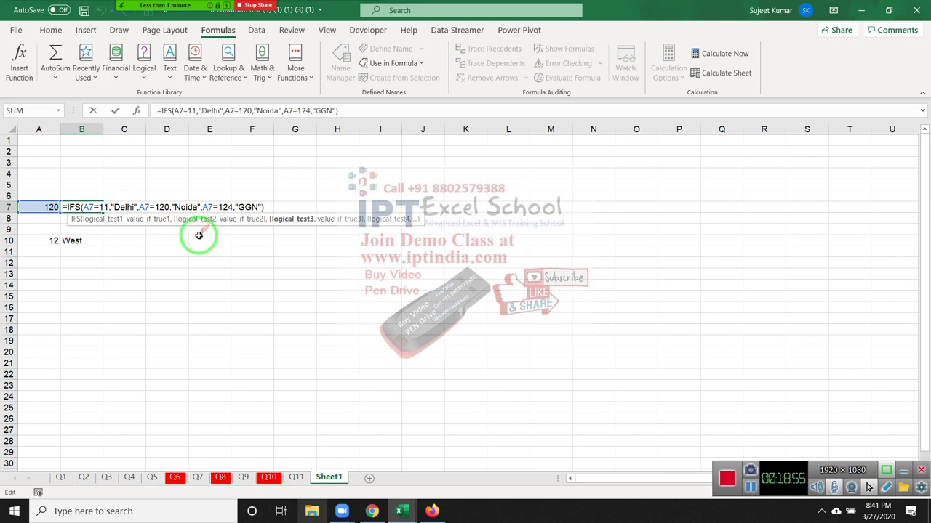
left_click(82, 241)
double_click(87, 238)
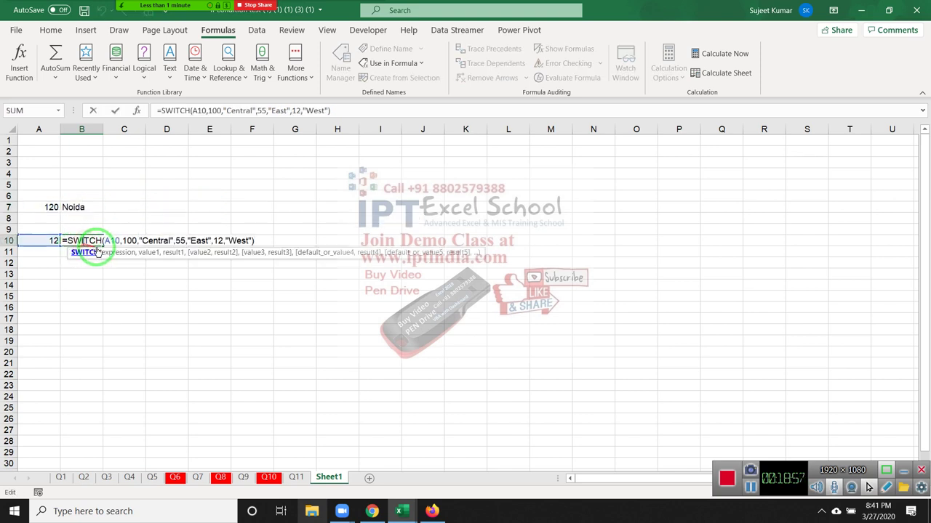
left_click(107, 242)
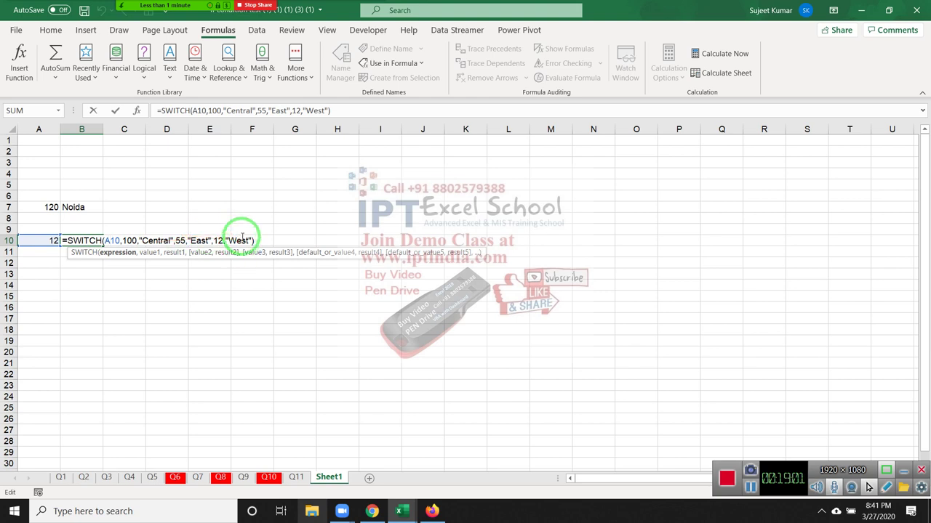
key("Escape")
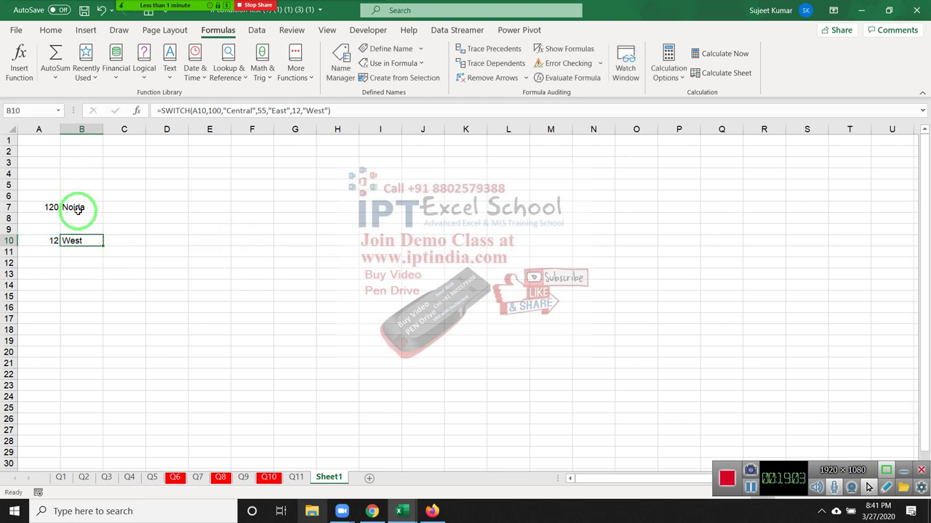
left_click(77, 208)
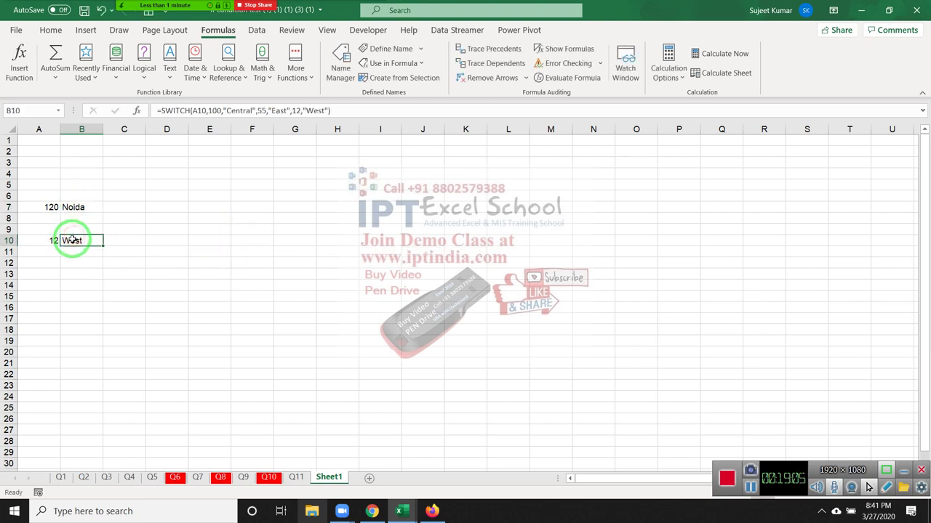
double_click(73, 240)
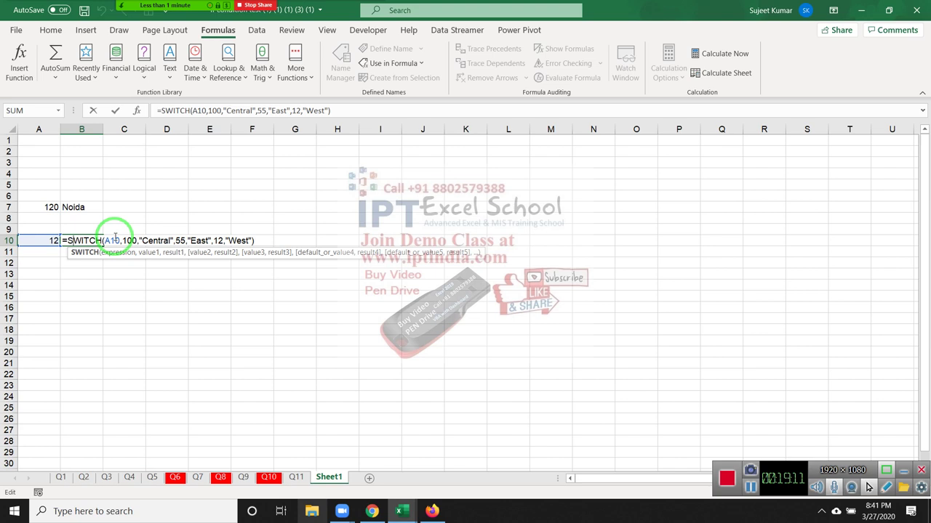
left_click(260, 240)
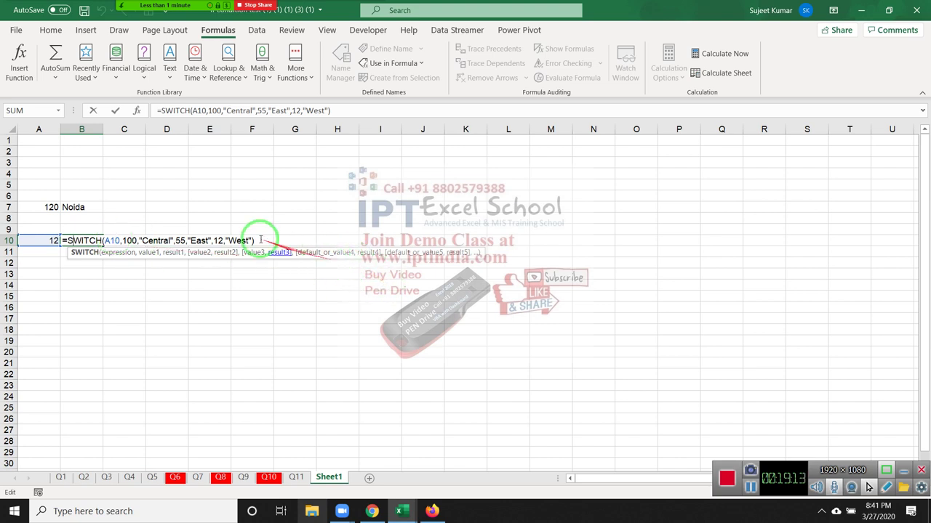
key("Return")
left_click(93, 208)
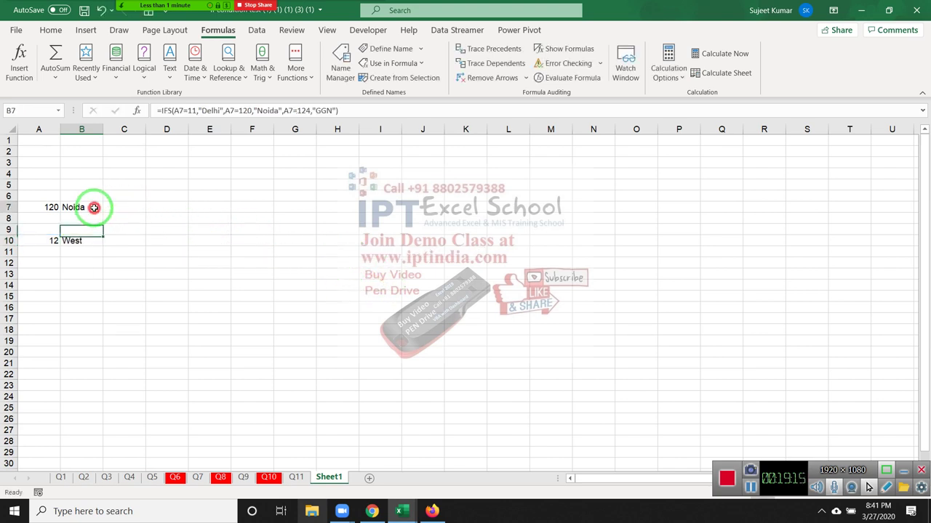
double_click(94, 208)
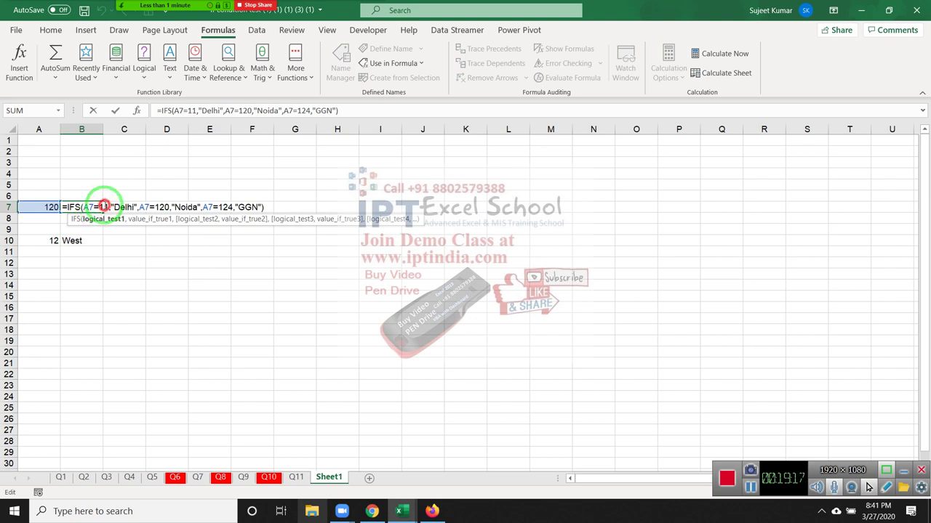
left_click(81, 238)
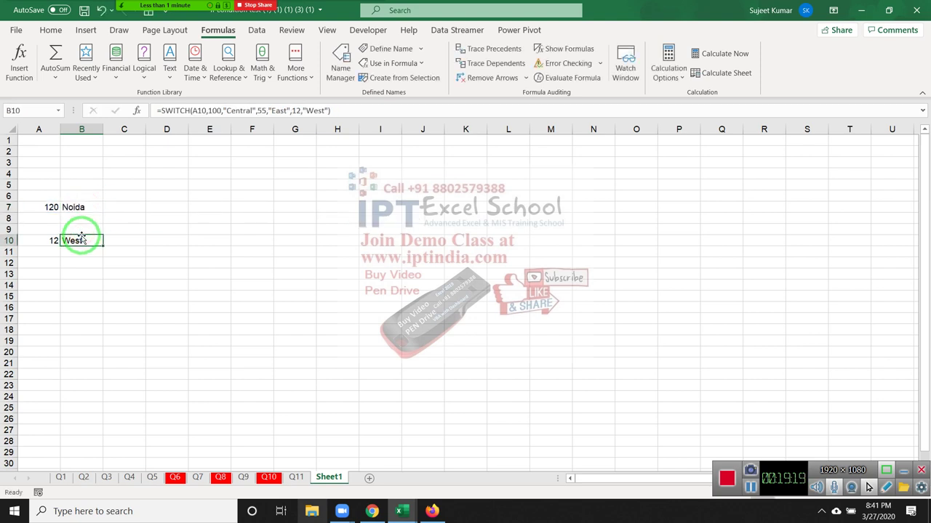
left_click(291, 283)
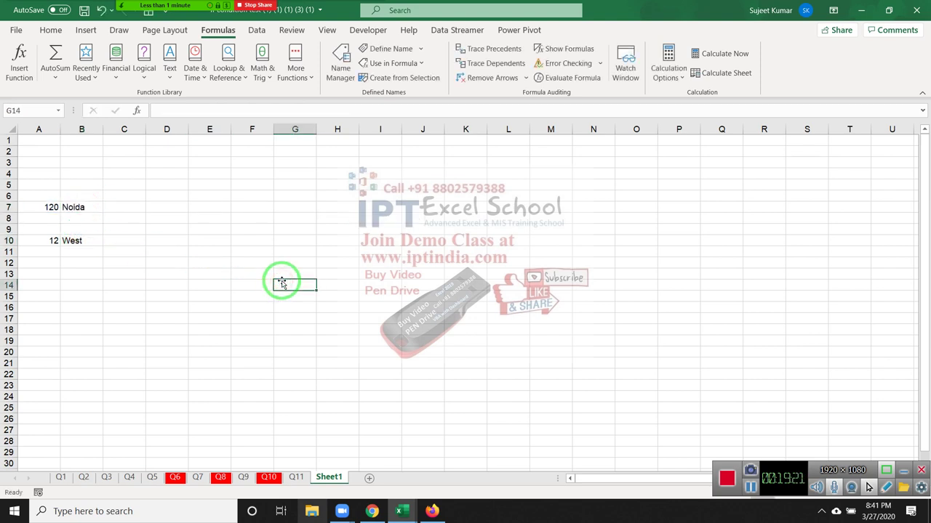